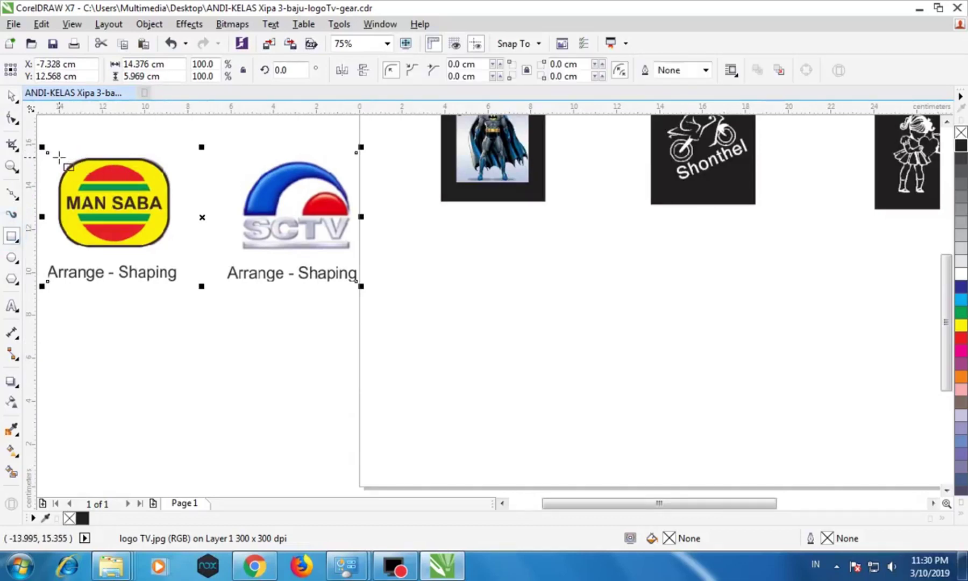
Draw a rectangle about 5.15 × 4.13 cm around the MAN SABA logo and move it onto the page below the Batman shirt.
left_click_drag(59, 157, 170, 247)
left_click(12, 97)
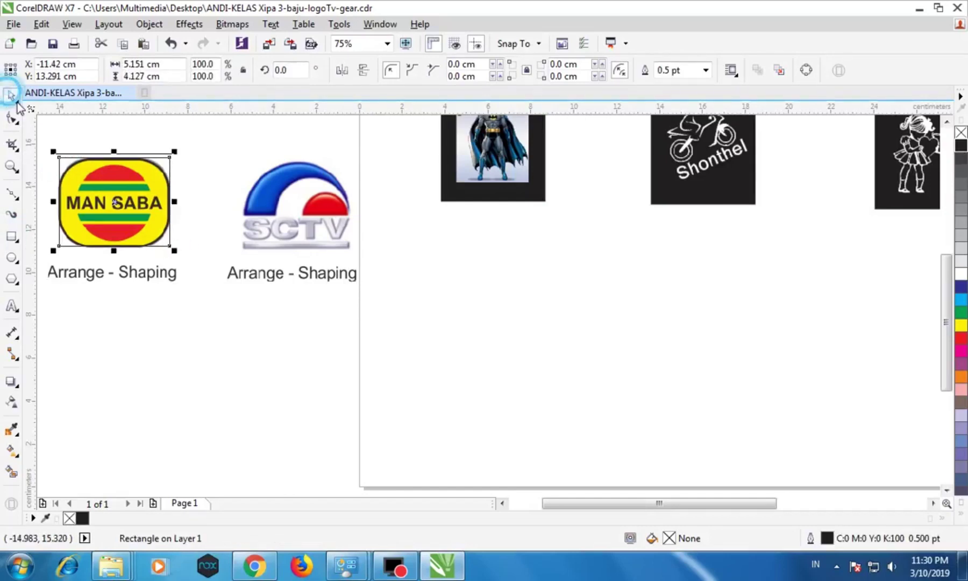
left_click_drag(111, 203, 474, 277)
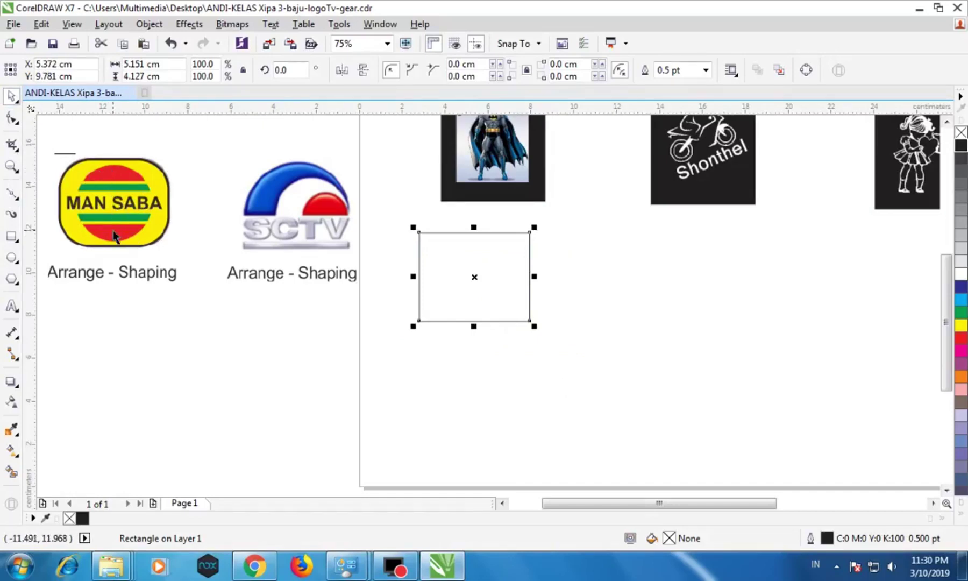
Draw a circle about 3.69 cm in diameter that matches the round red and green emblem of the MAN SABA logo.
left_click(11, 257)
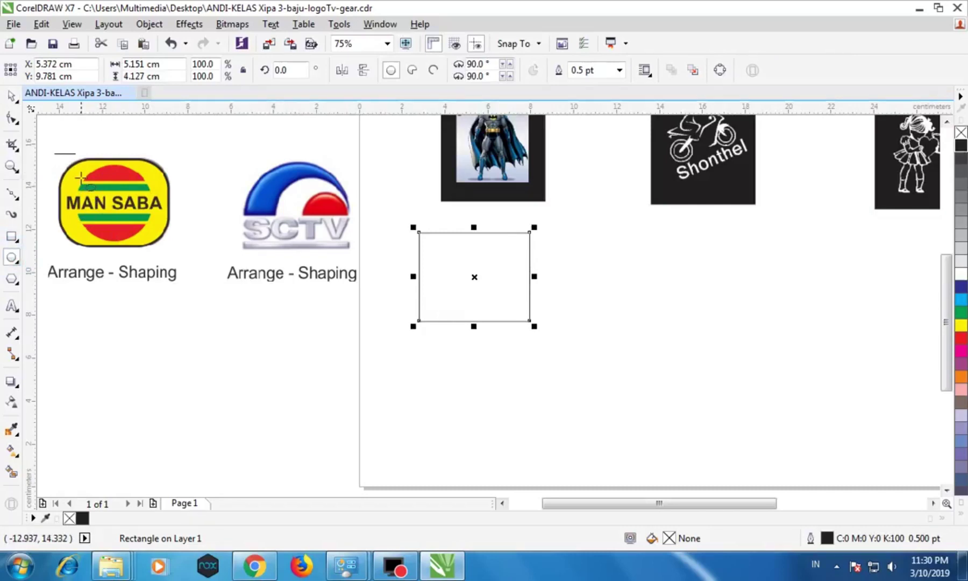
left_click_drag(81, 176, 146, 241)
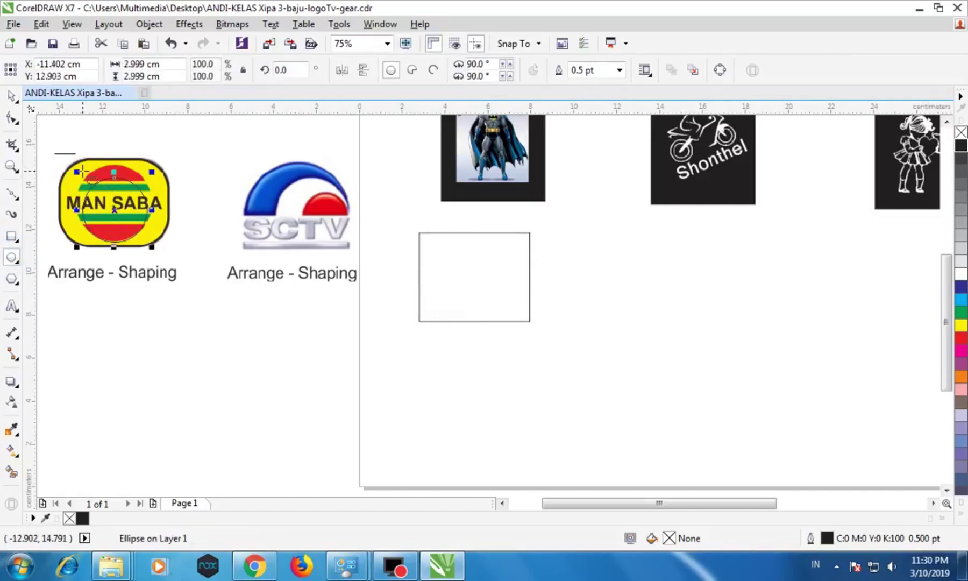
mouse_move(76, 172)
left_mouse_down()
mouse_move(57, 152)
mouse_move(65, 158)
left_mouse_up()
scroll(65, 157, "up", 2)
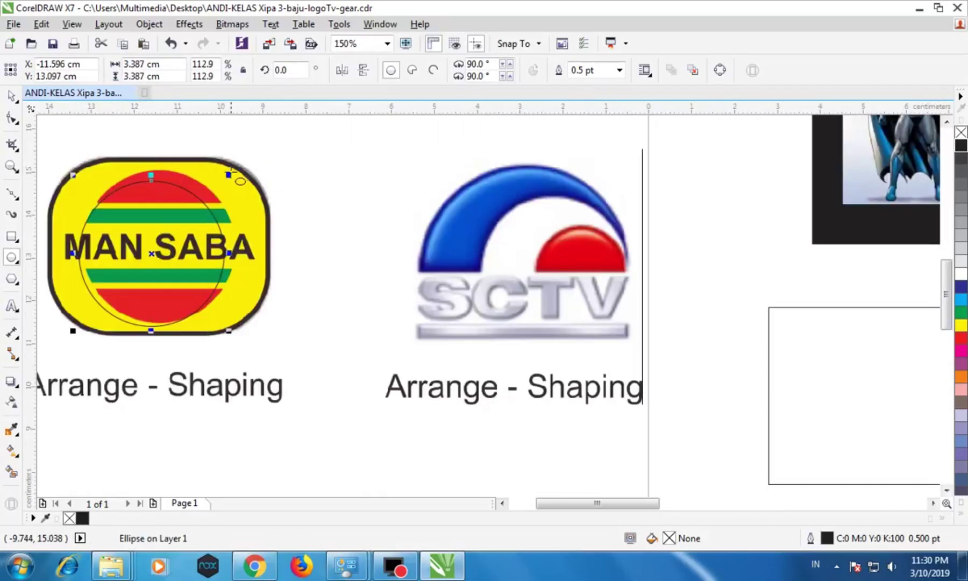
left_click_drag(230, 174, 243, 160)
left_click(10, 95)
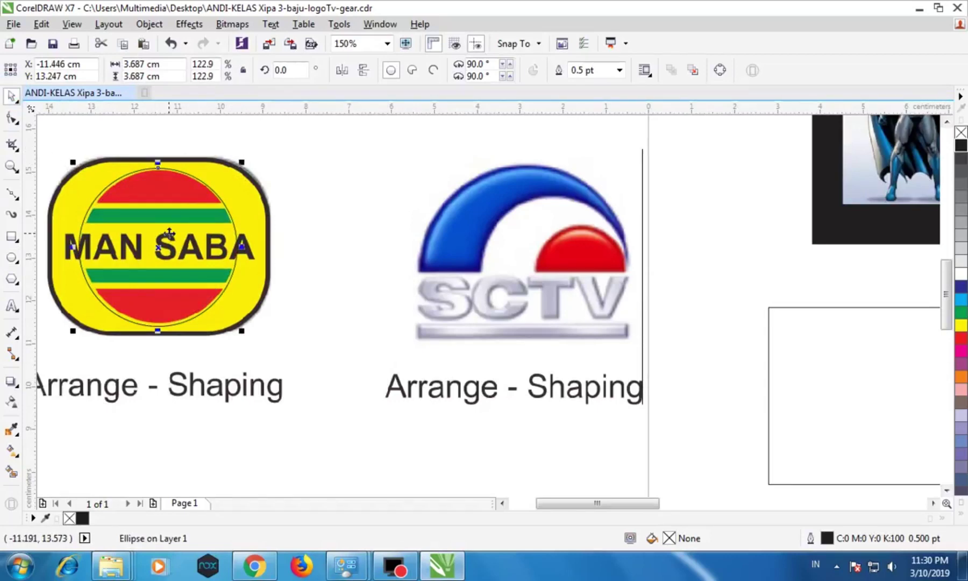
Move the circle onto the page below the Batman shirt and shift the rectangle clear of it to the right.
scroll(165, 232, "down", 2)
left_click_drag(165, 232, 526, 315)
left_click(424, 236)
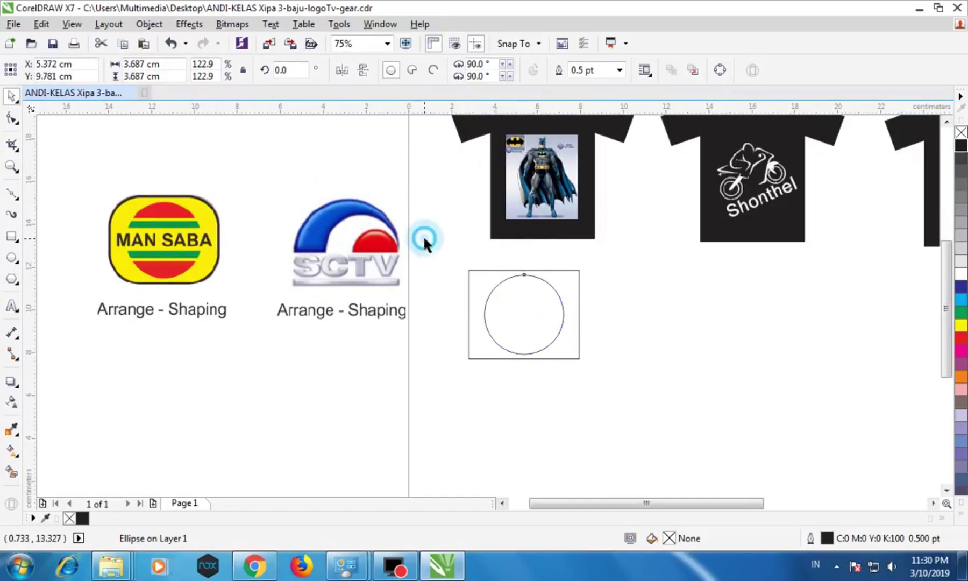
left_click(519, 290)
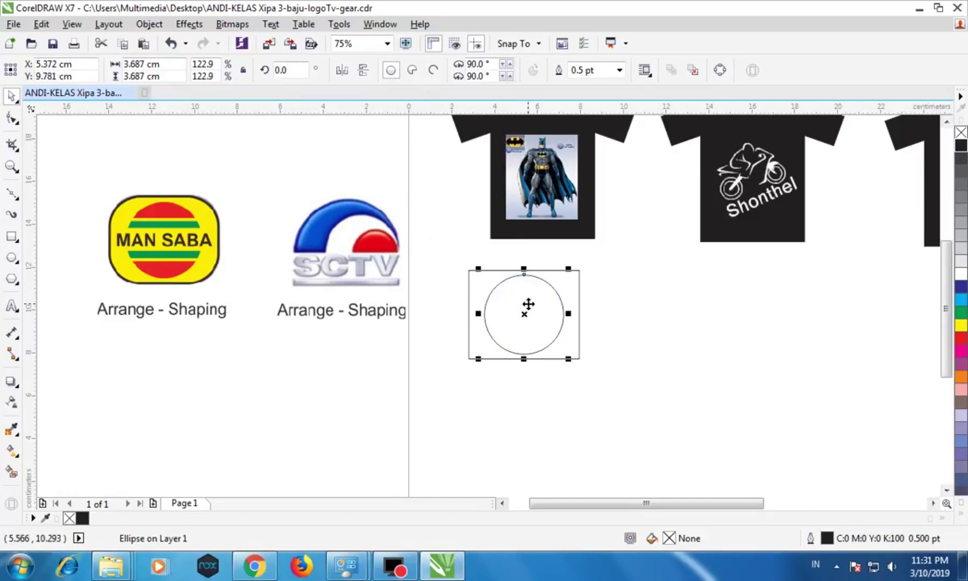
left_click(579, 279)
left_click_drag(566, 281, 719, 280)
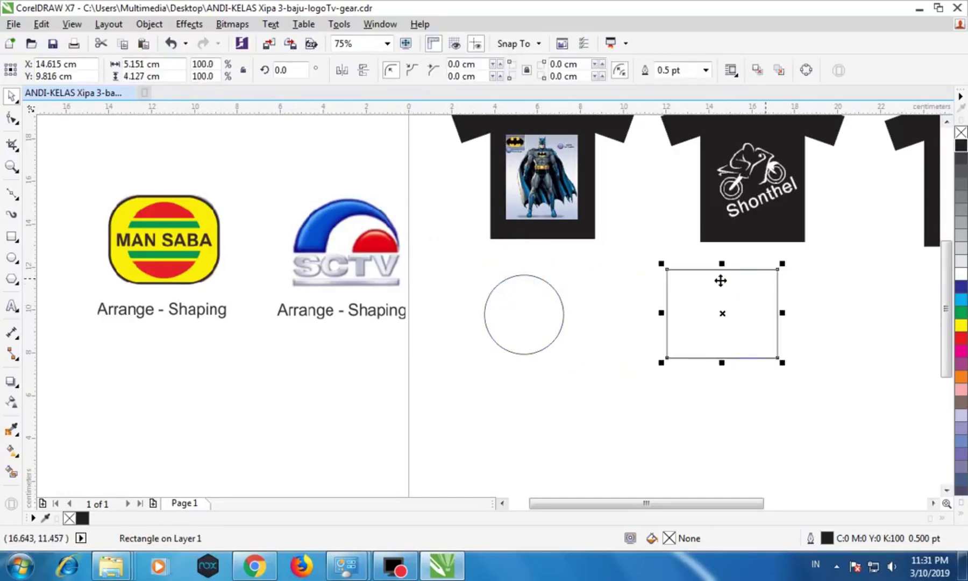
left_click(524, 278)
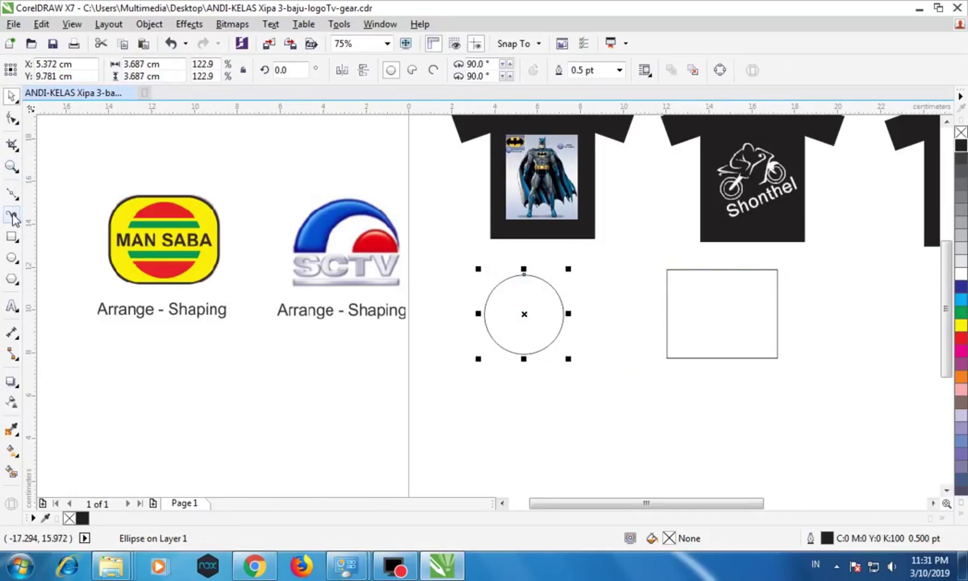
Draw a thin rectangle about 3.92 × 0.14 cm over the logo's upper yellow stripe, extending past both sides of the emblem.
left_click(11, 236)
scroll(138, 225, "up", 2)
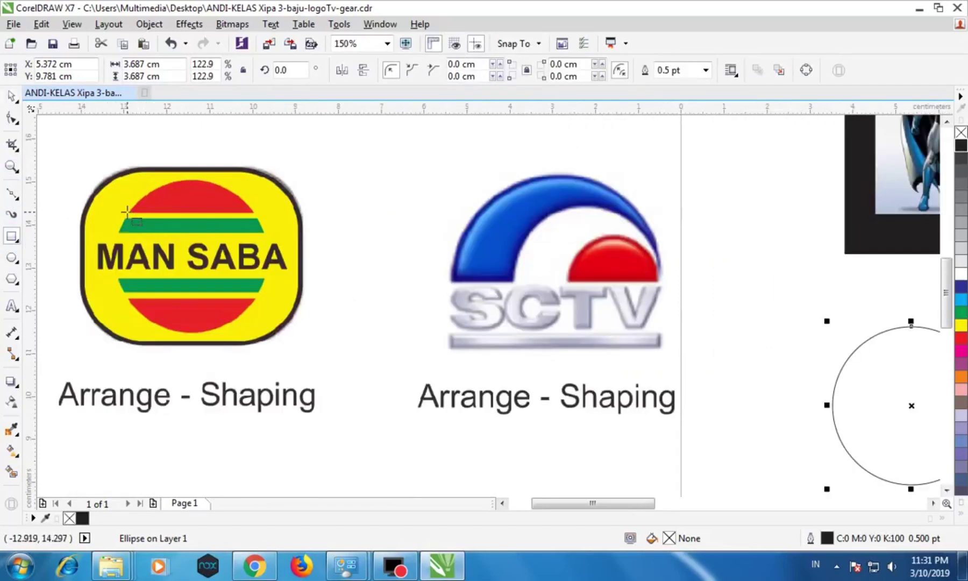
left_click_drag(124, 211, 262, 217)
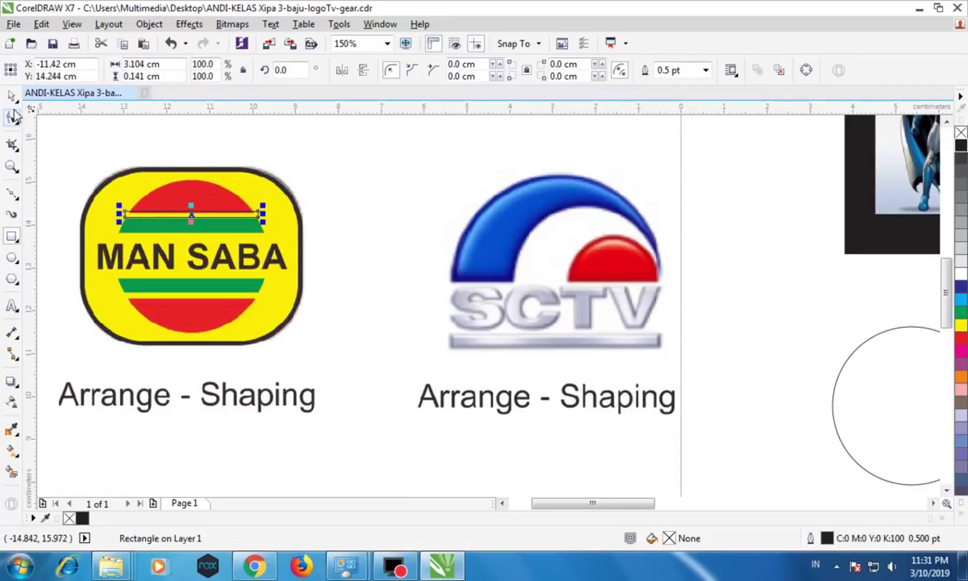
left_click(10, 95)
scroll(111, 206, "up", 4)
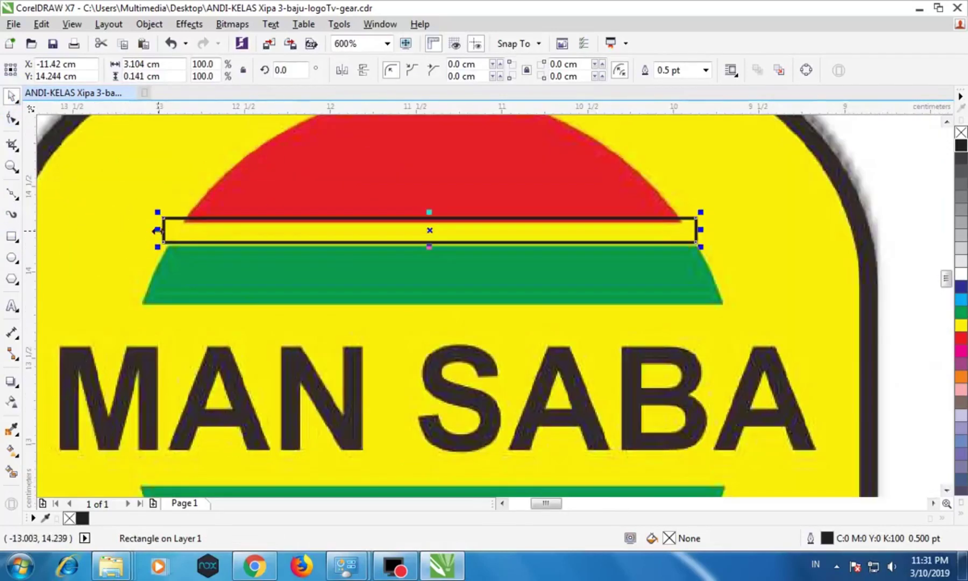
left_click_drag(162, 231, 117, 231)
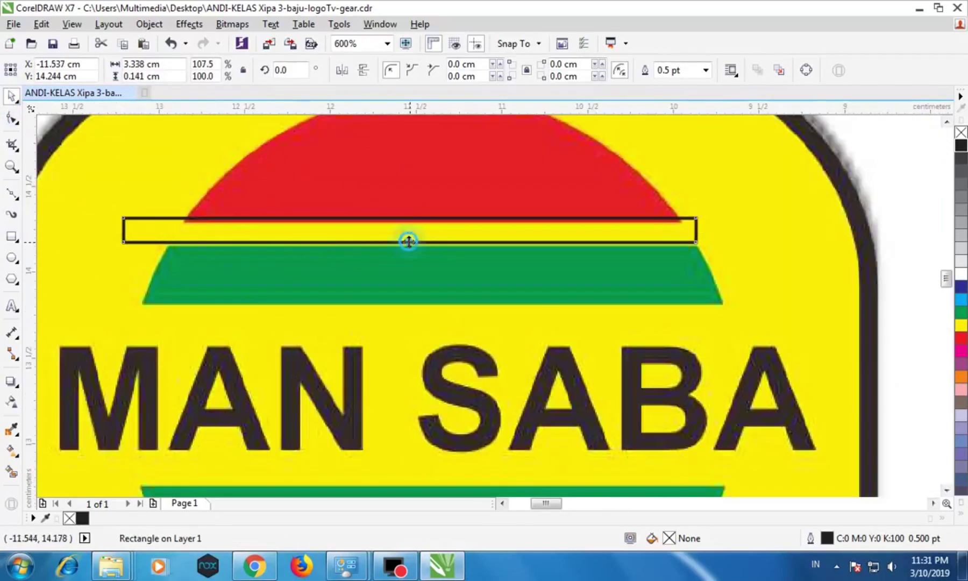
mouse_move(403, 240)
left_mouse_down()
mouse_move(410, 279)
mouse_move(412, 236)
left_mouse_up()
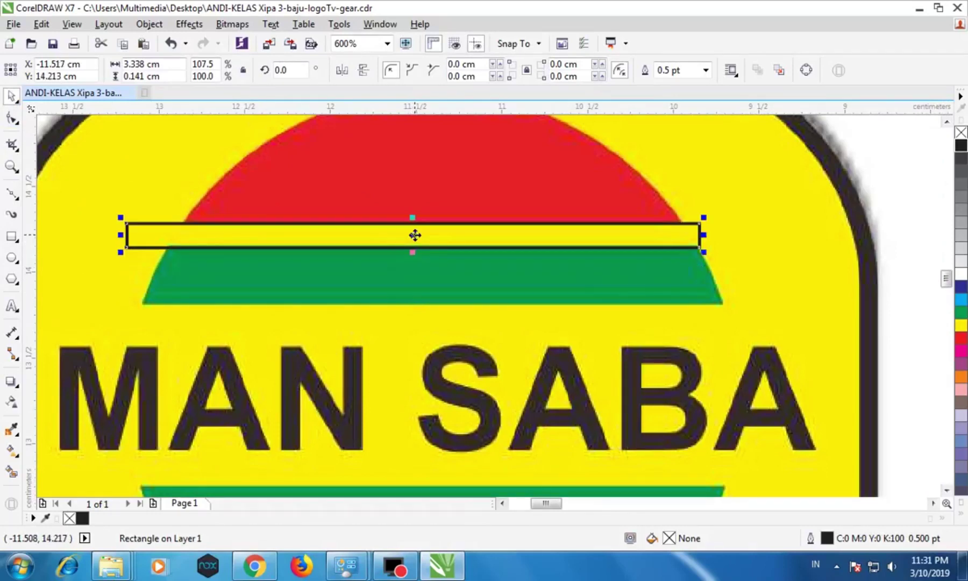
scroll(414, 235, "down", 2)
left_click_drag(560, 234, 612, 235)
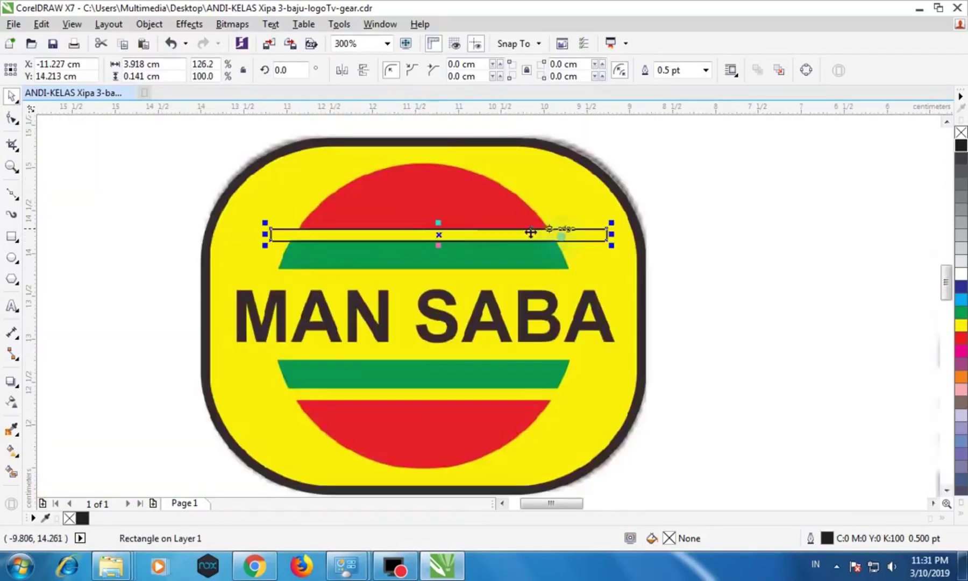
left_click_drag(440, 230, 433, 274)
left_click(433, 275)
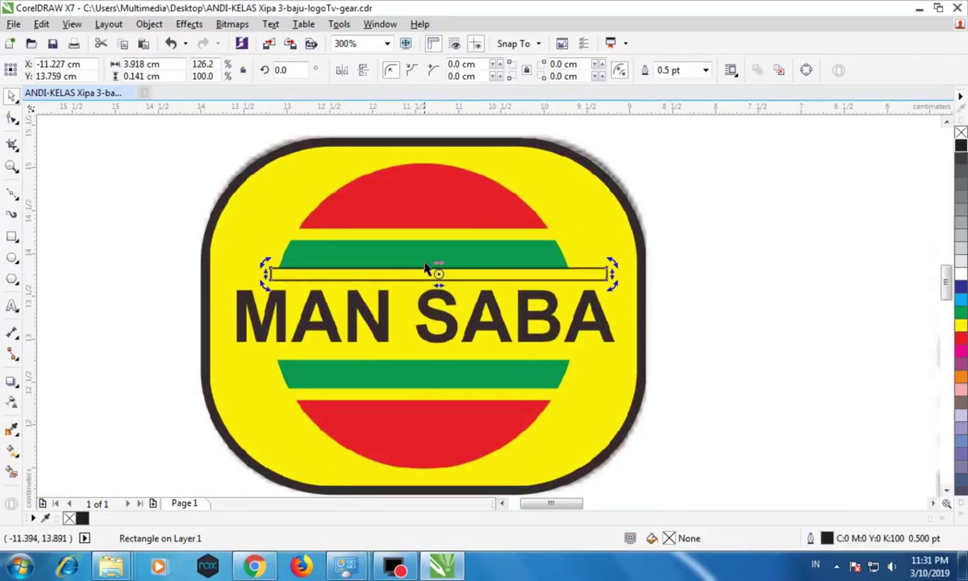
key("ctrl+z")
Duplicate the thin bar and stretch the copy to cover the wide yellow band behind the MAN SABA text.
left_click(143, 43)
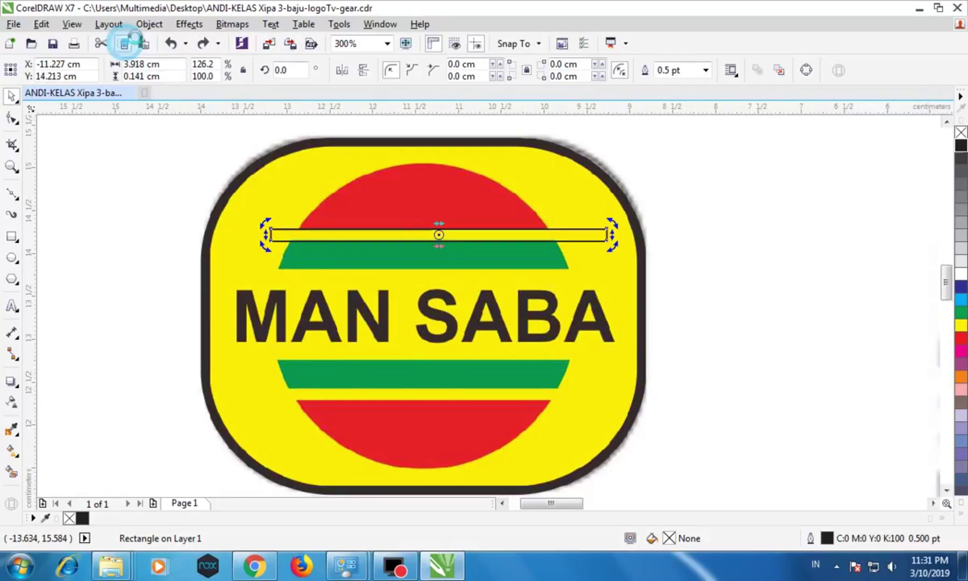
left_click(691, 184)
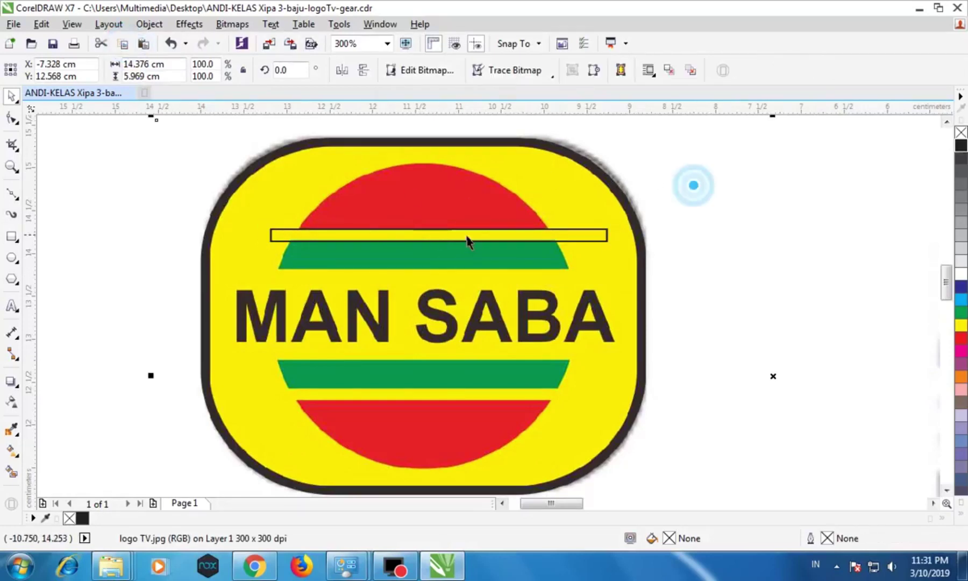
left_click(456, 232)
left_click_drag(440, 235, 422, 358)
Duplicate the thin bar again and place the copy over the logo's lower yellow stripe.
left_click(430, 235)
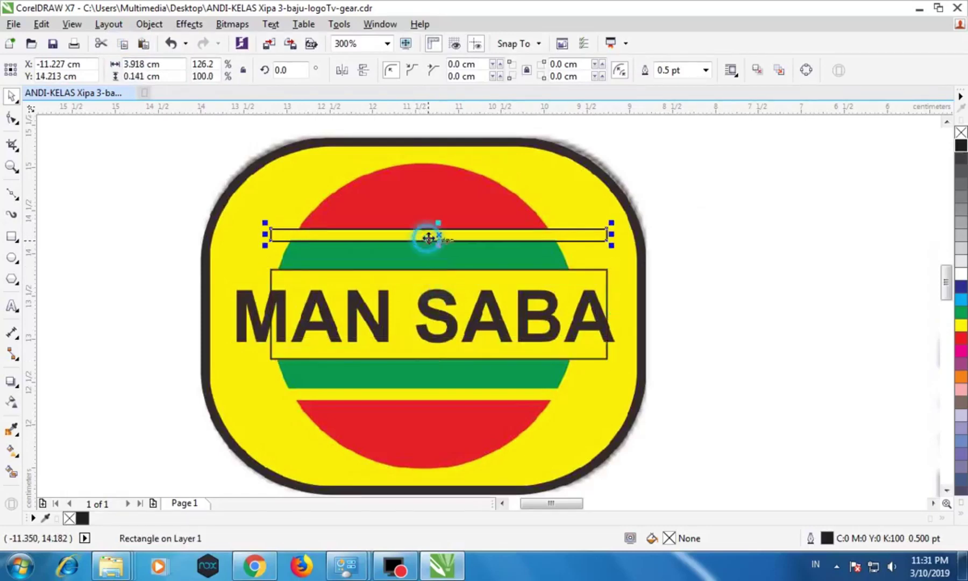
left_click(143, 43)
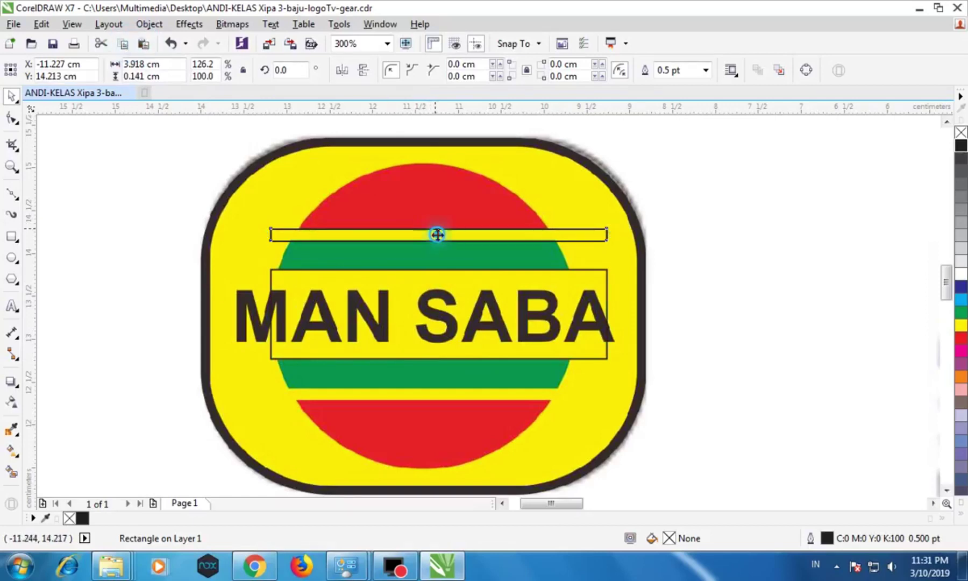
left_click_drag(439, 232, 418, 395)
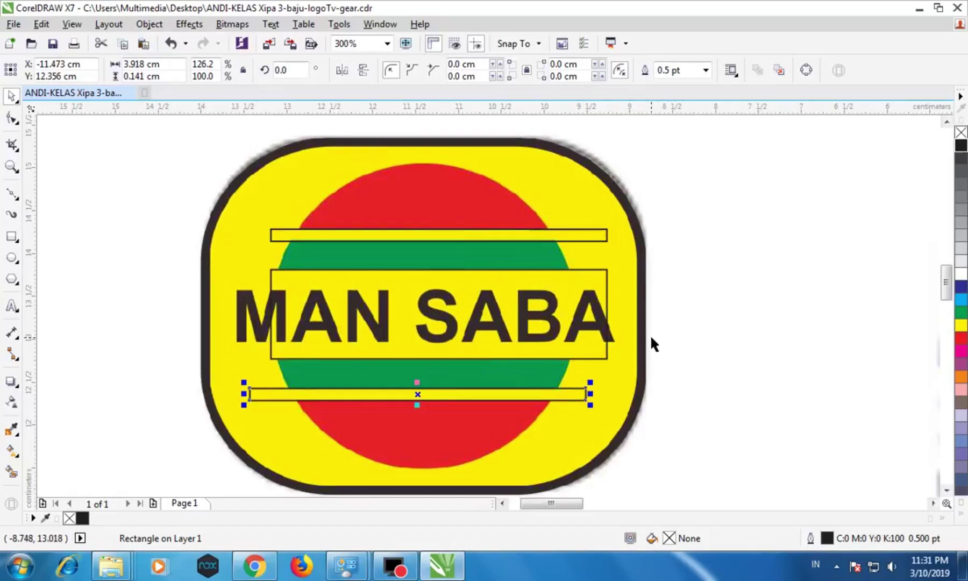
Group the three bar rectangles that lie over the MAN SABA logo.
scroll(650, 334, "down", 2)
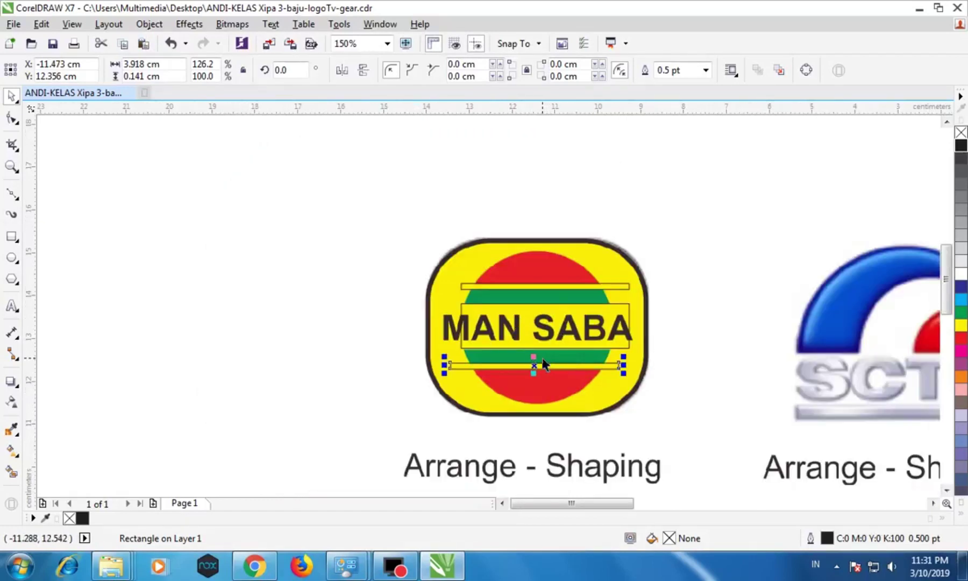
scroll(542, 365, "up", 2)
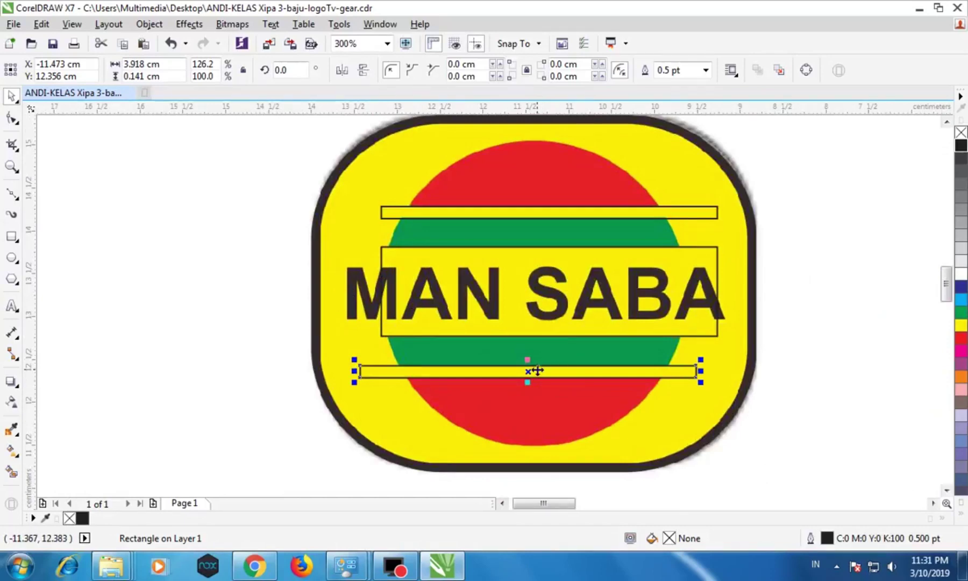
left_click(510, 256, "shift")
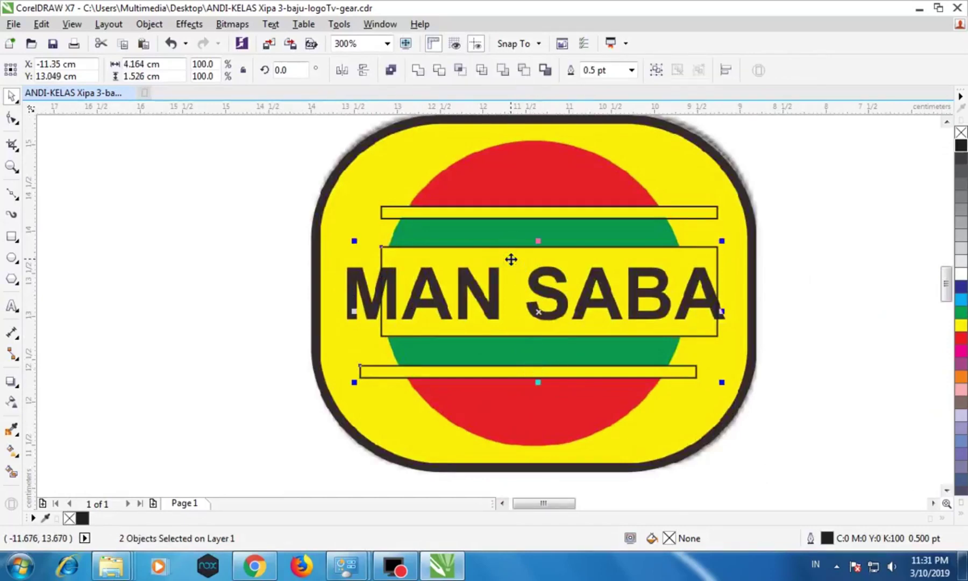
left_click(508, 213, "shift")
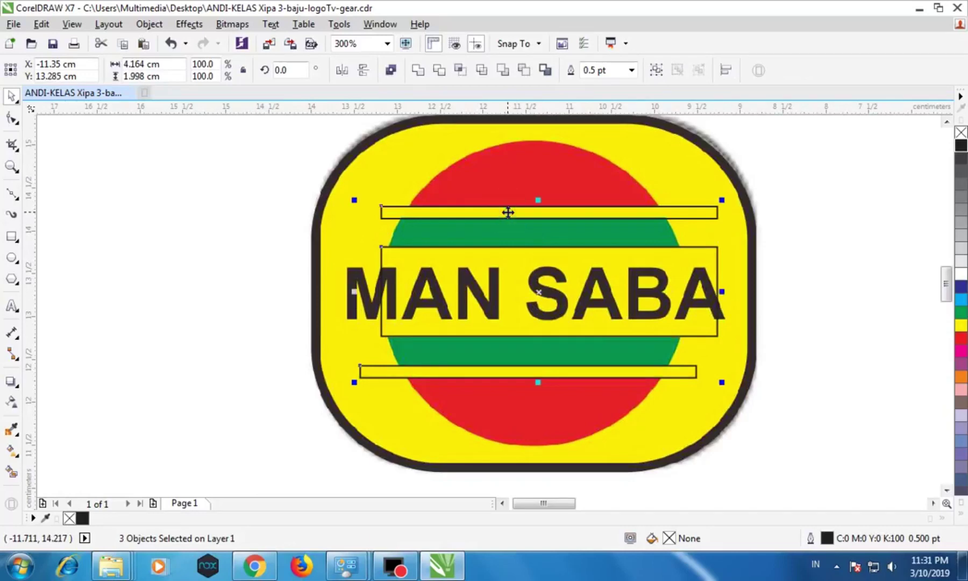
left_click(655, 69)
left_click(822, 324)
Move the grouped bars off the logo and place them across the center of the circle on the page.
scroll(822, 324, "down", 1)
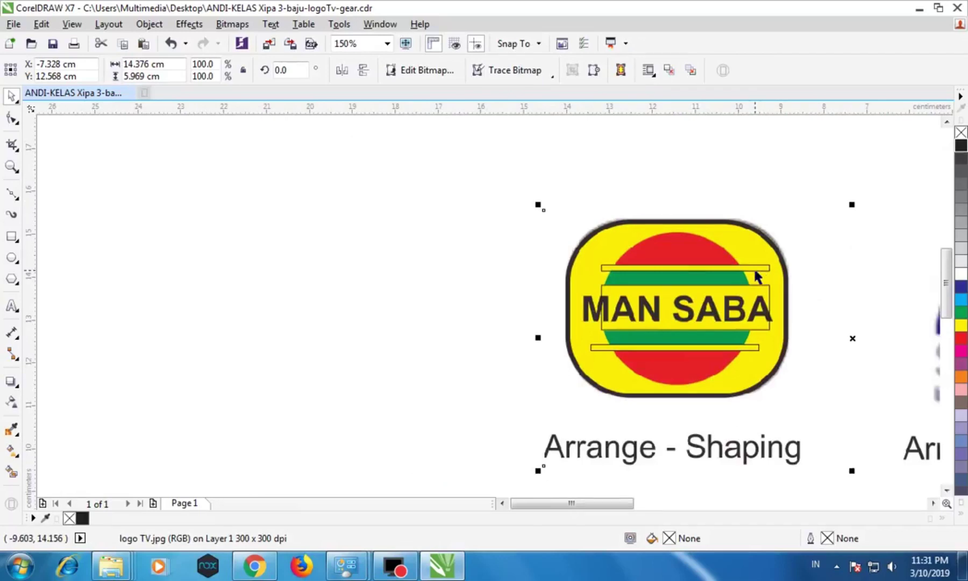
left_click_drag(756, 277, 931, 250)
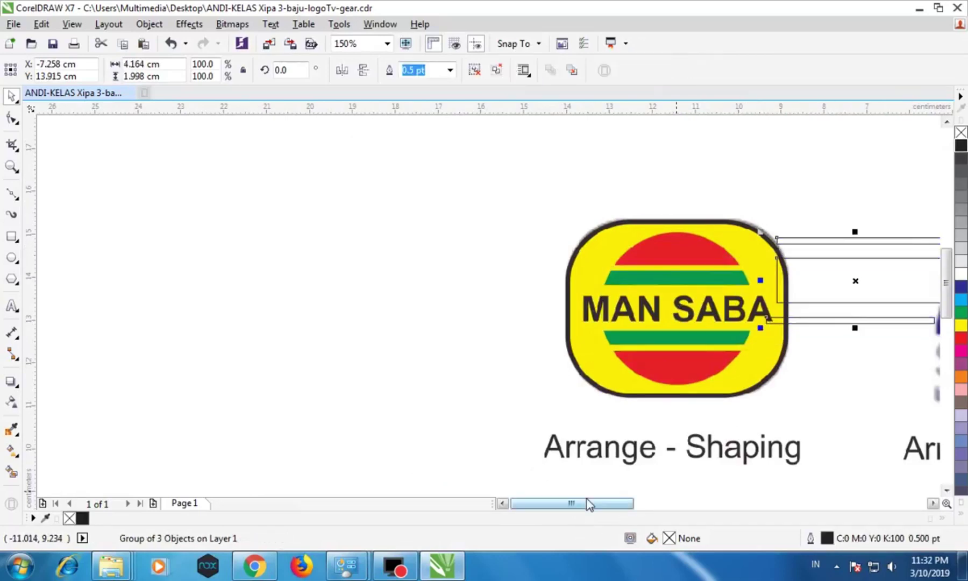
left_click_drag(586, 498, 644, 499)
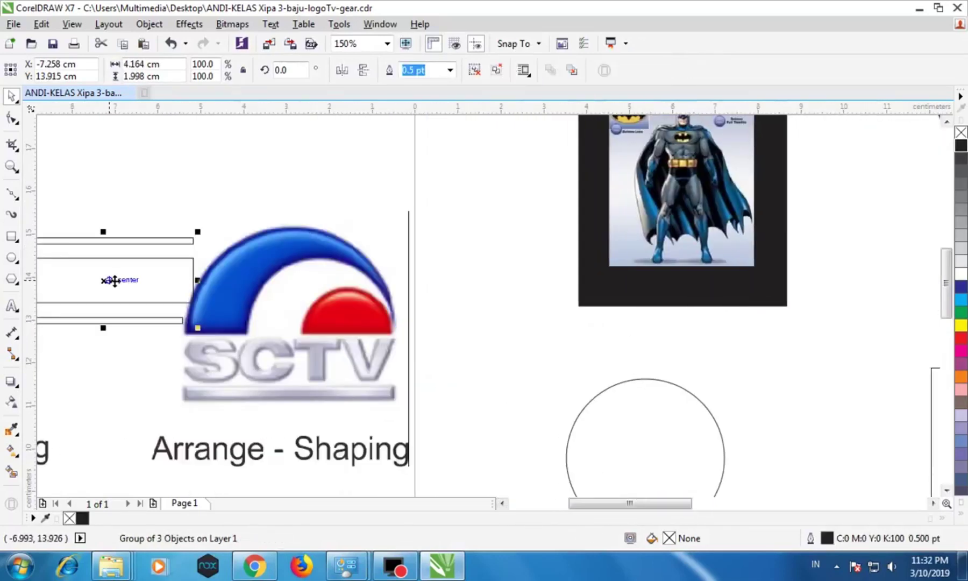
left_click_drag(104, 281, 768, 306)
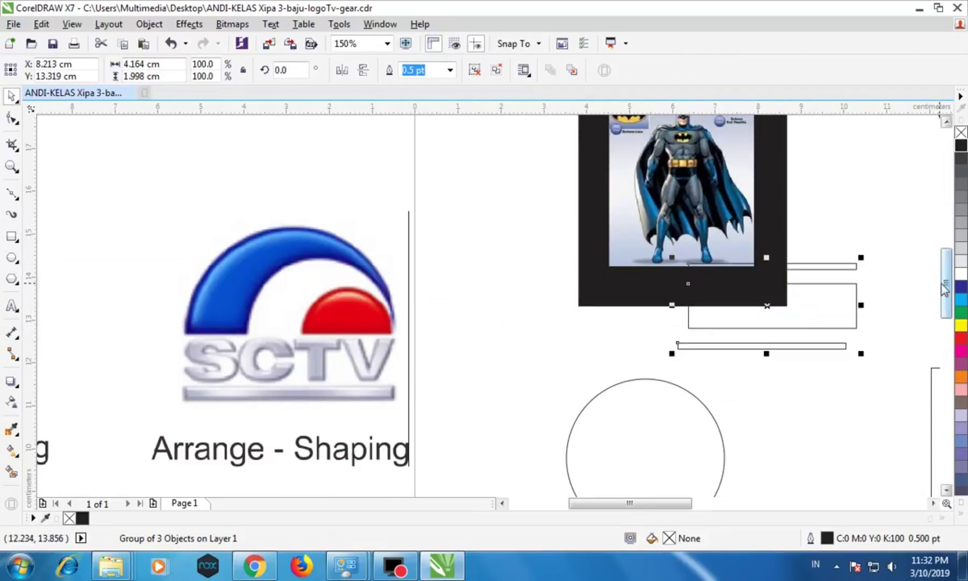
left_click_drag(944, 290, 941, 303)
left_click_drag(766, 198, 795, 278)
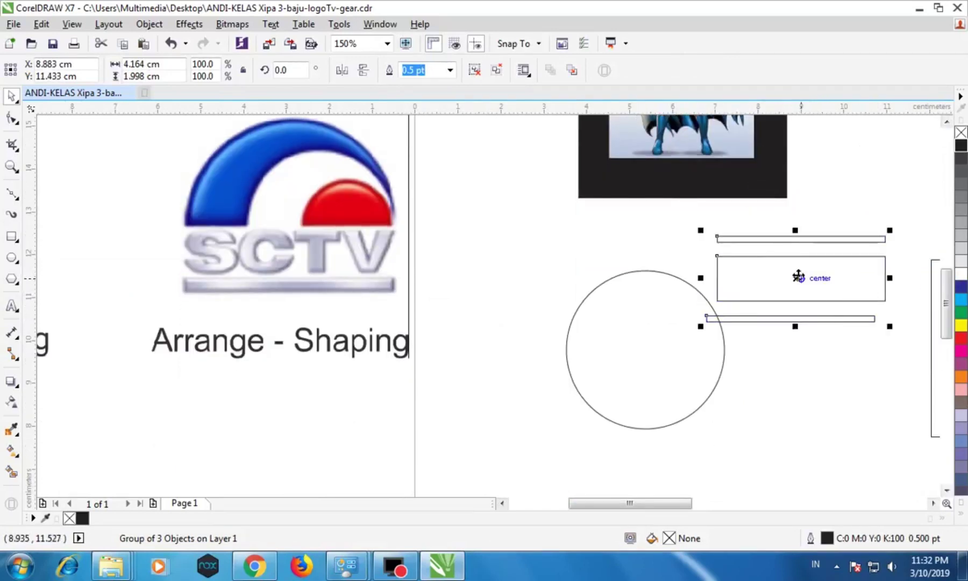
left_click(795, 280)
left_click_drag(796, 280, 642, 349)
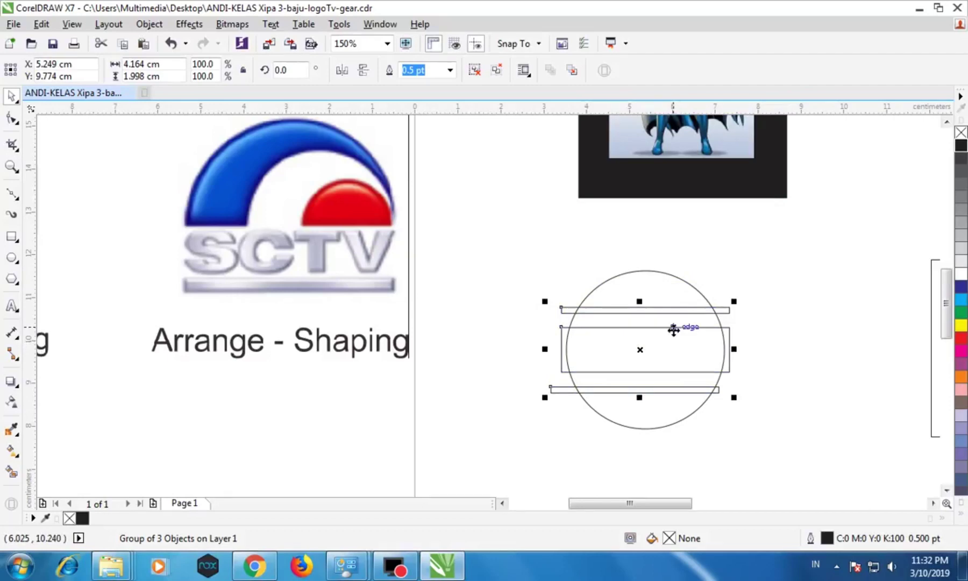
Try cutting the grouped bars out of the circle with Back Minus Front, and undo the cut.
left_click(668, 275, "shift")
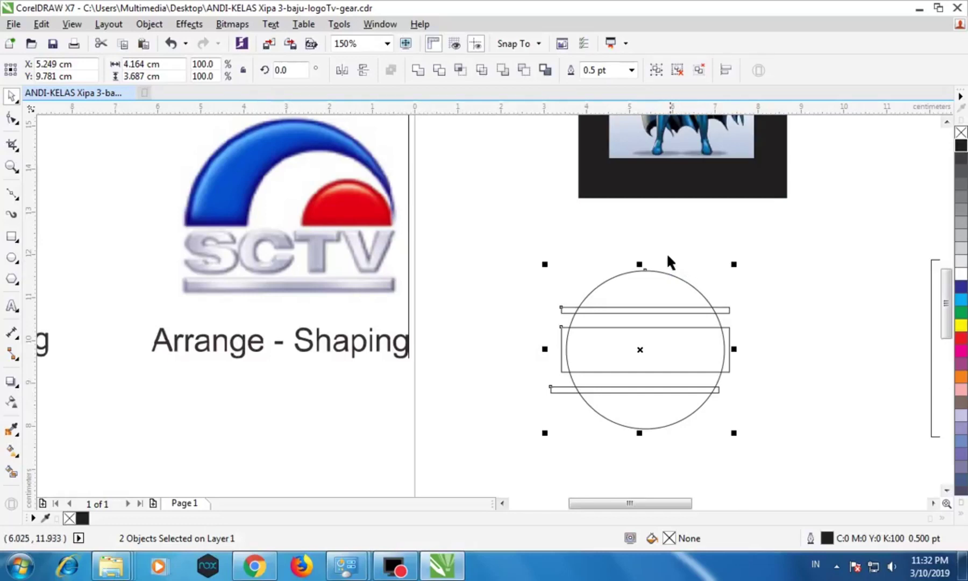
left_click(522, 71)
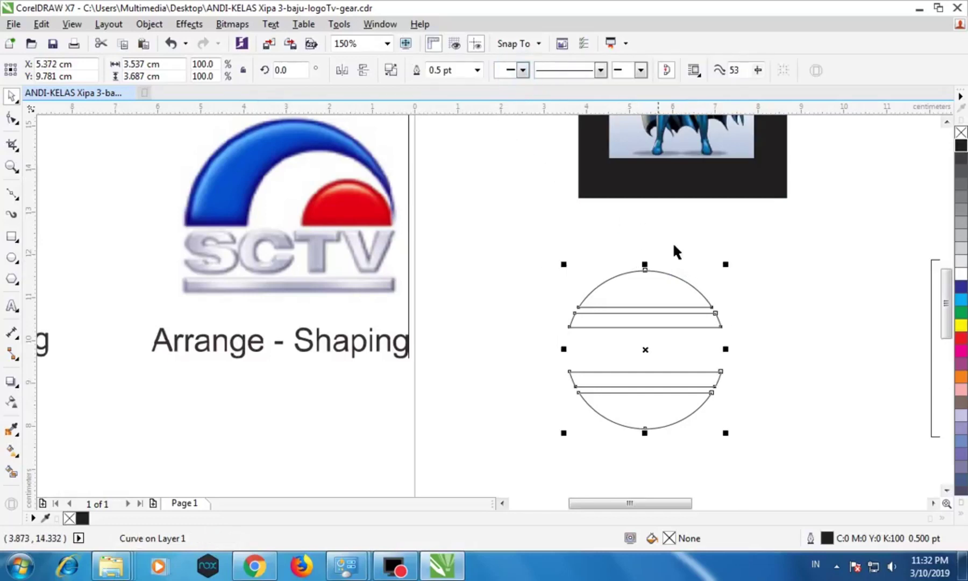
left_click(170, 43)
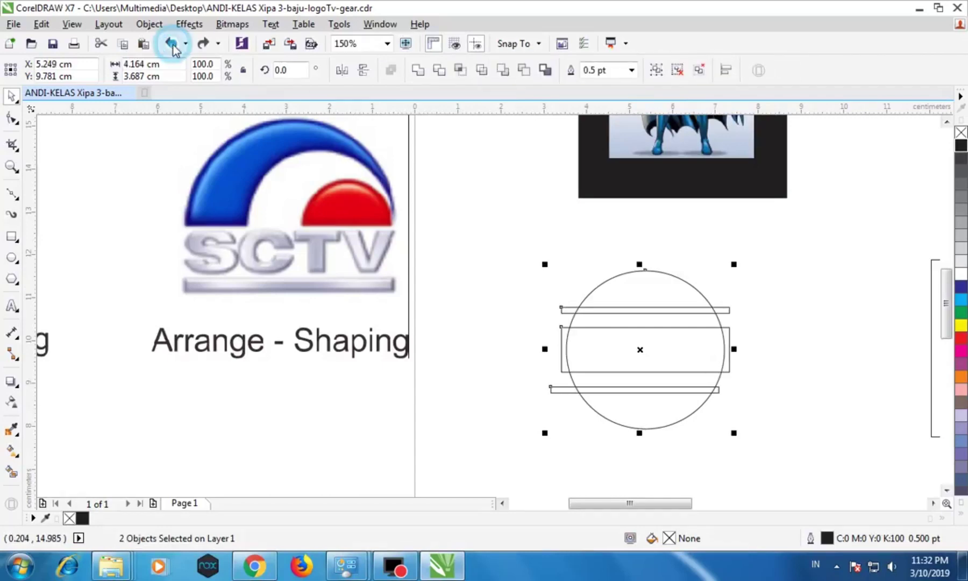
Try Front Minus Back and Back Minus Front on the circle and grouped bars, undoing each cut.
left_click(502, 71)
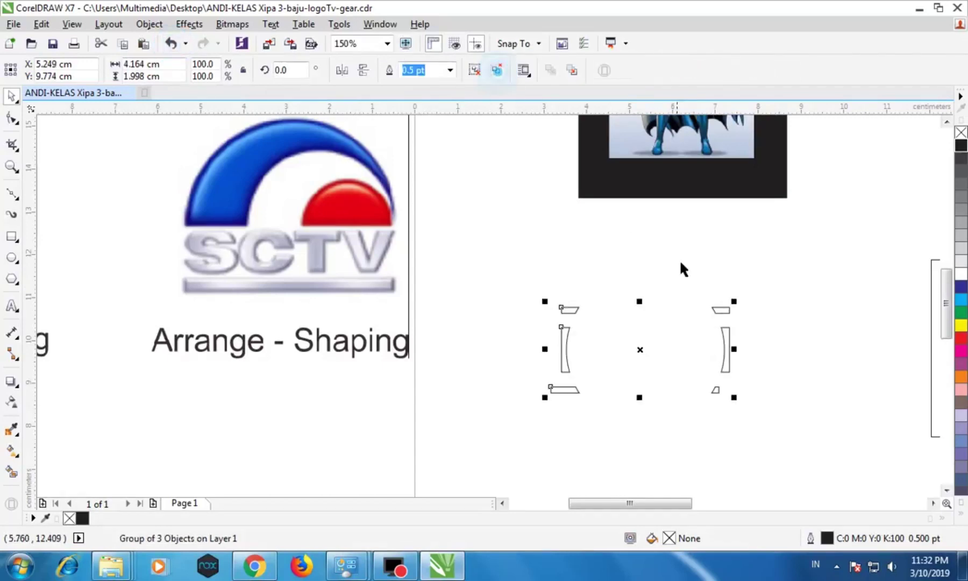
left_click(170, 43)
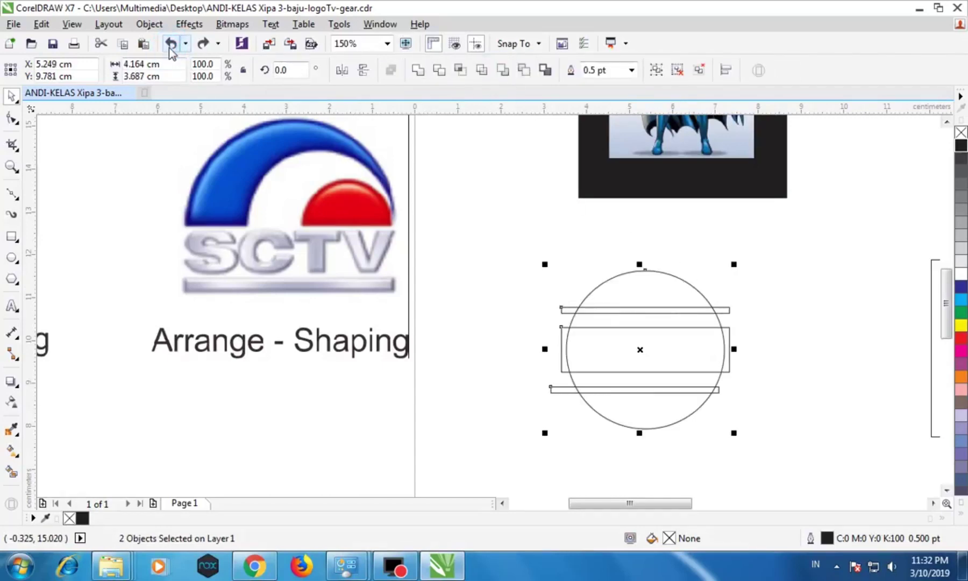
left_click(526, 72)
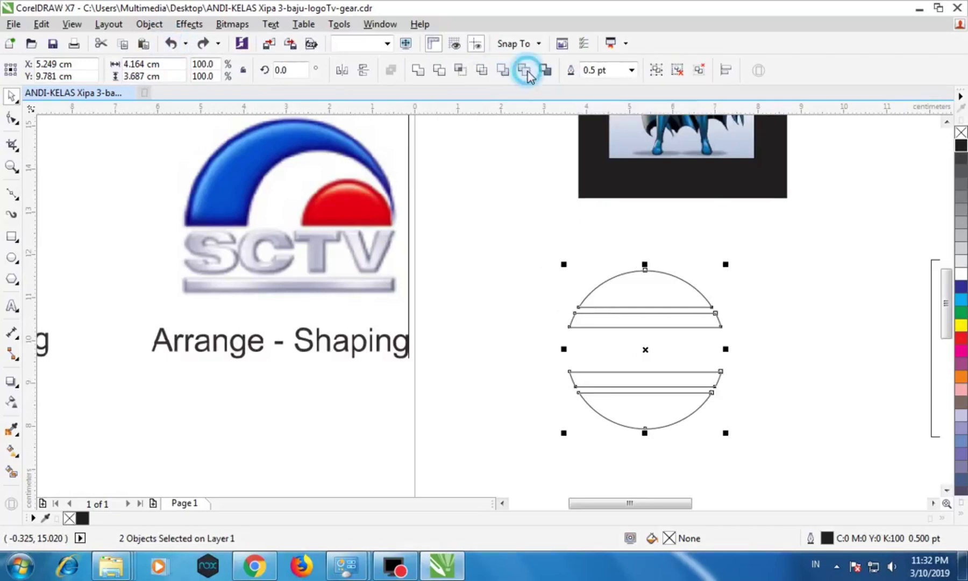
left_click(171, 43)
Fill the circle with black and the grouped bars with green to tell the back and front shapes apart.
left_click(672, 277)
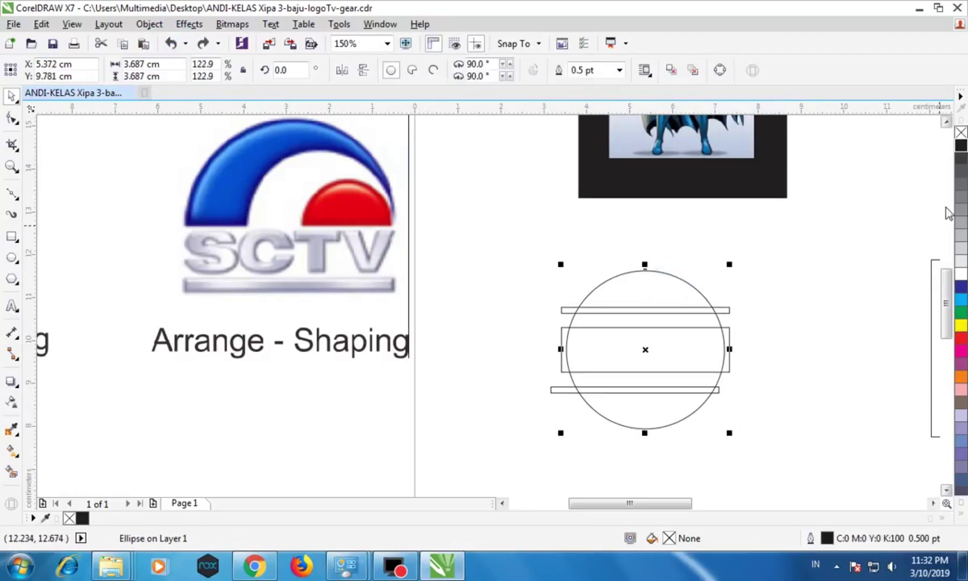
left_click(960, 146)
left_click(828, 218)
left_click(721, 310)
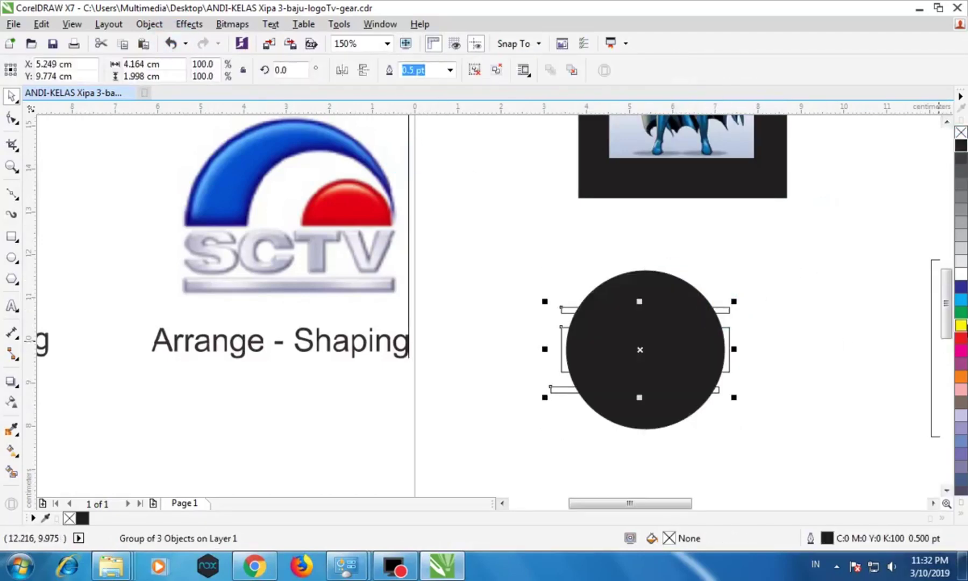
left_click(961, 312)
left_click(806, 264)
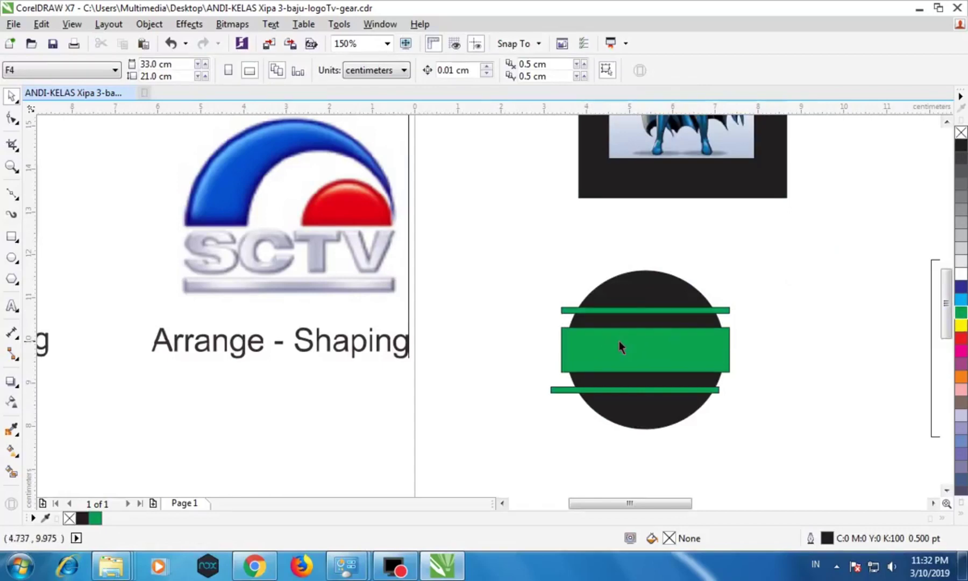
left_click(653, 286)
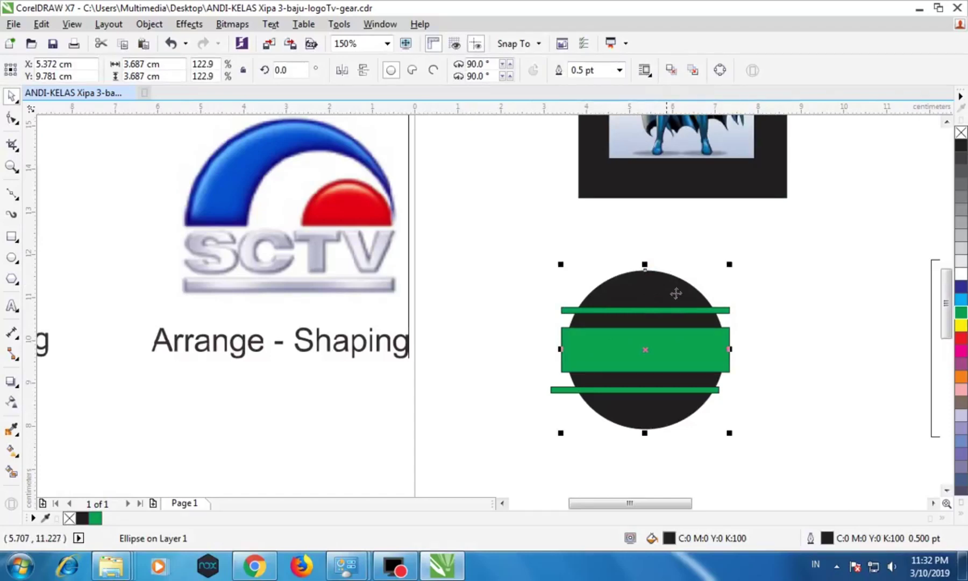
left_click(798, 306)
left_click(726, 310)
left_click(746, 260)
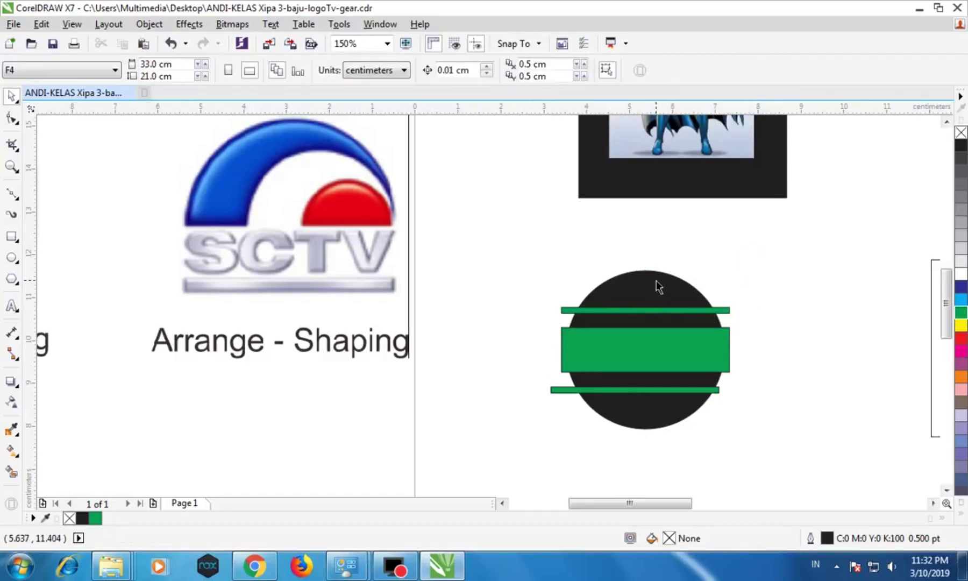
left_click(657, 285)
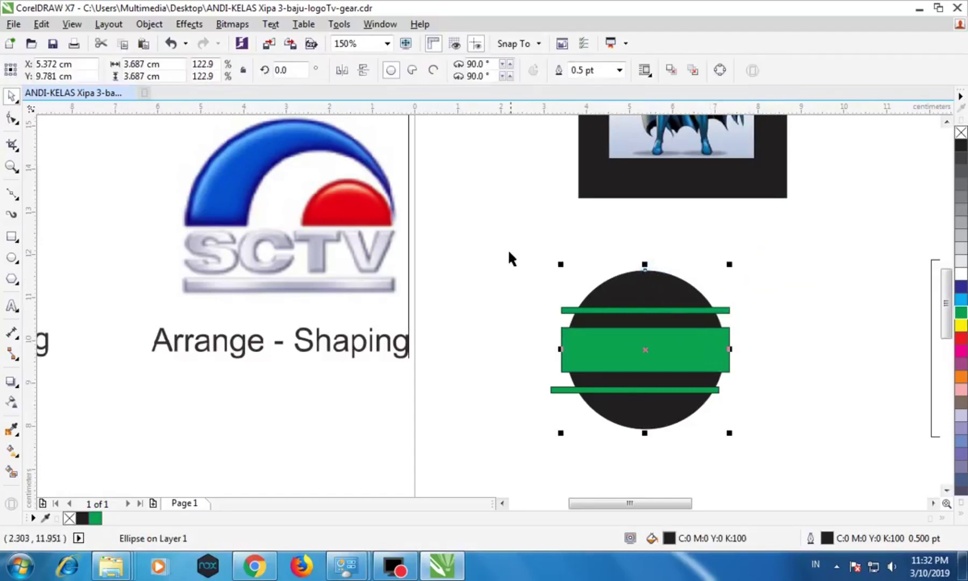
Cut the grouped green bars out of the black circle with Back Minus Front.
left_click_drag(487, 215, 793, 485)
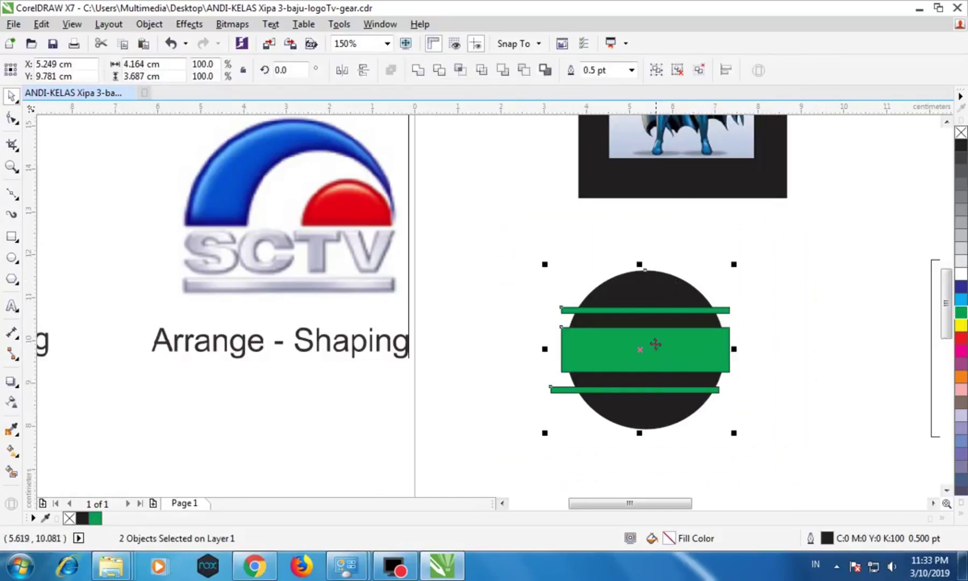
left_click(526, 71)
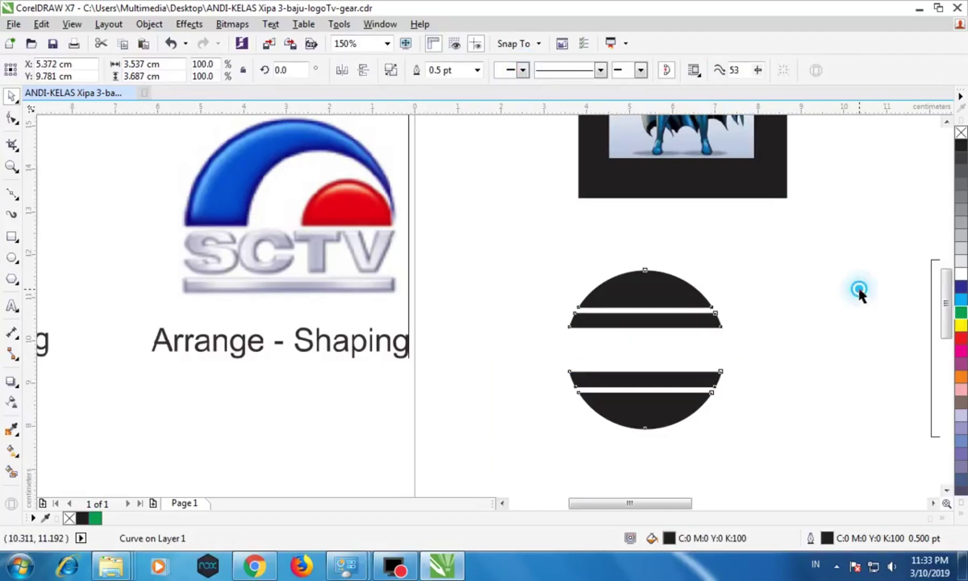
left_click(856, 287)
Shift the striped circle slightly up and left, and try several fill colours on it, ending with purple.
left_click_drag(677, 310, 672, 302)
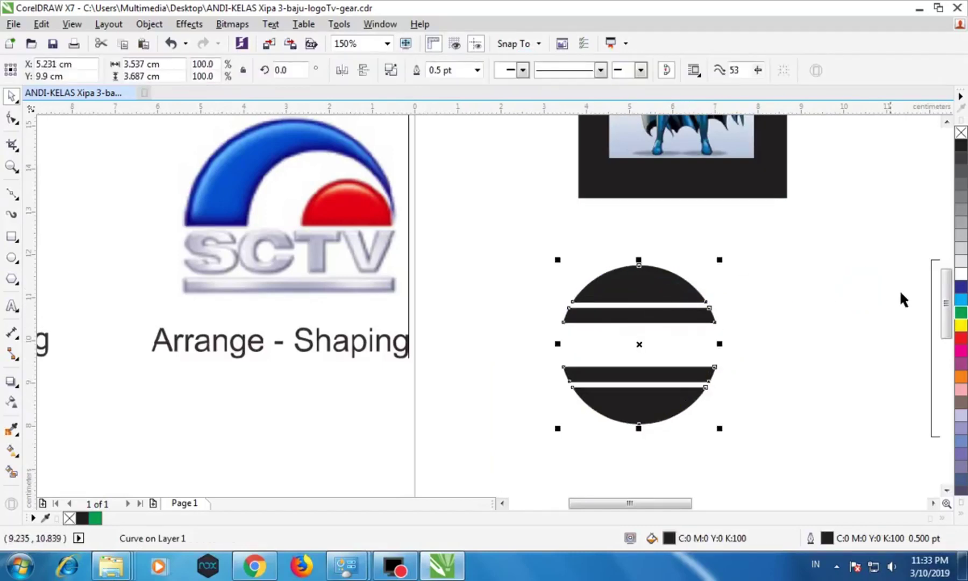
left_click(961, 286)
left_click(961, 299)
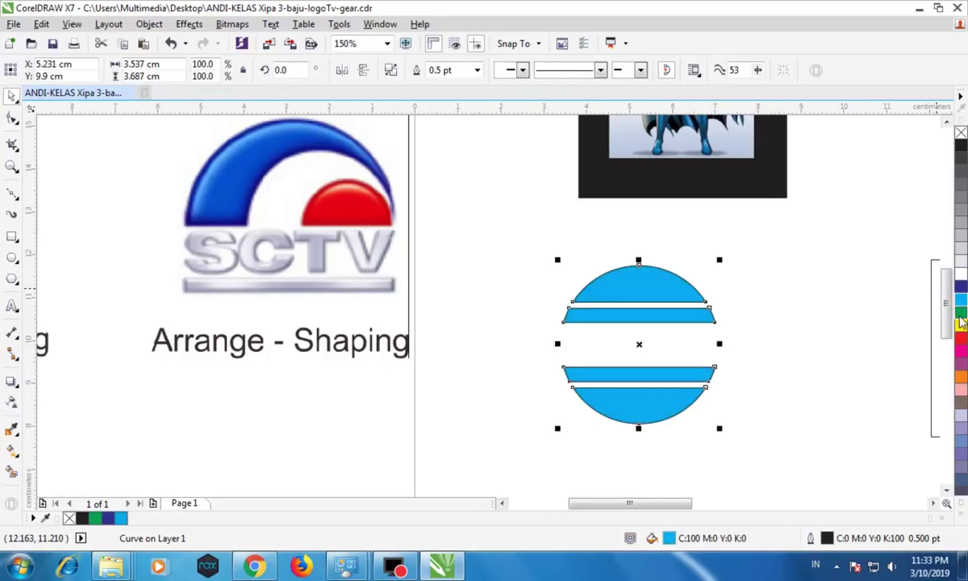
left_click(960, 313)
left_click(960, 337)
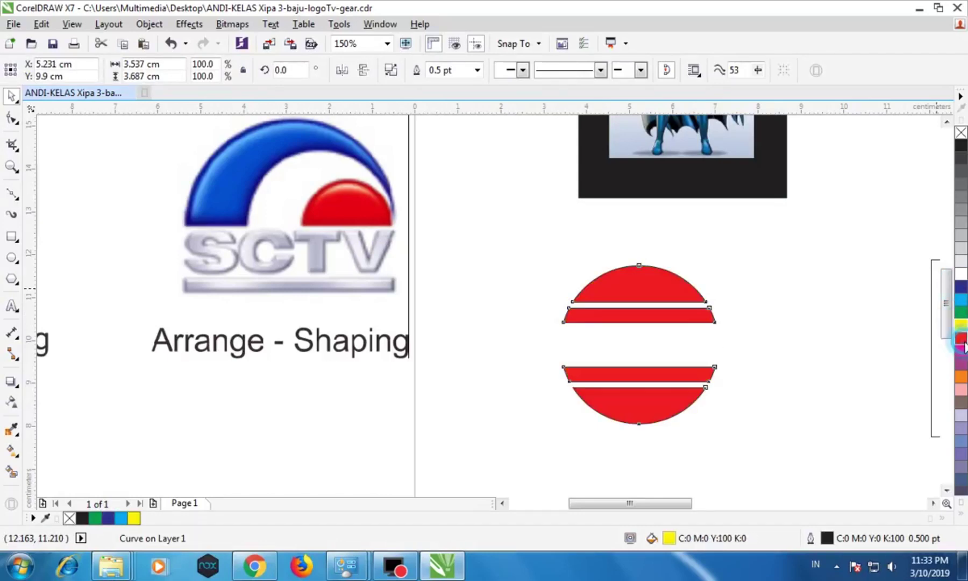
left_click(960, 364)
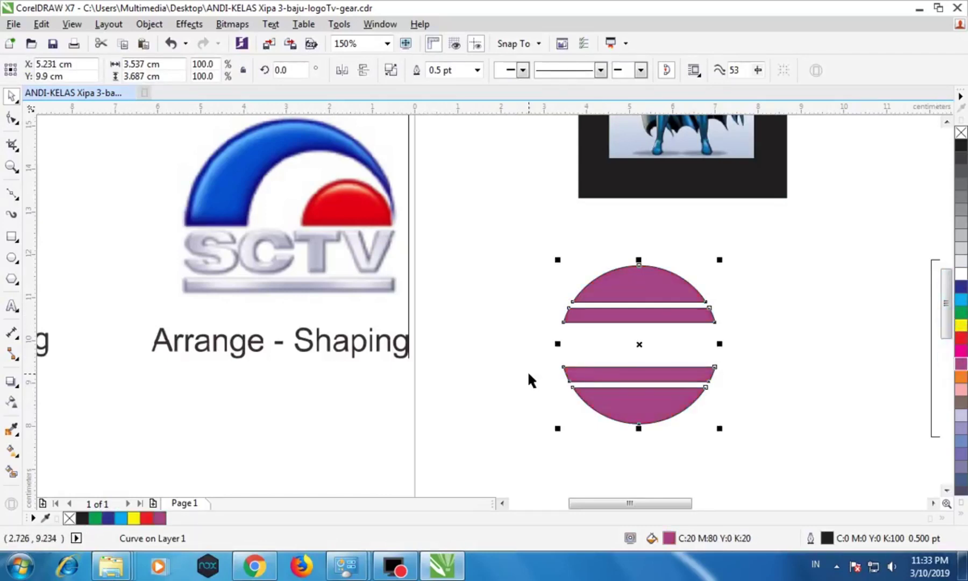
Move the purple striped circle a little further up and left as one piece.
left_click(722, 268)
left_click(638, 273)
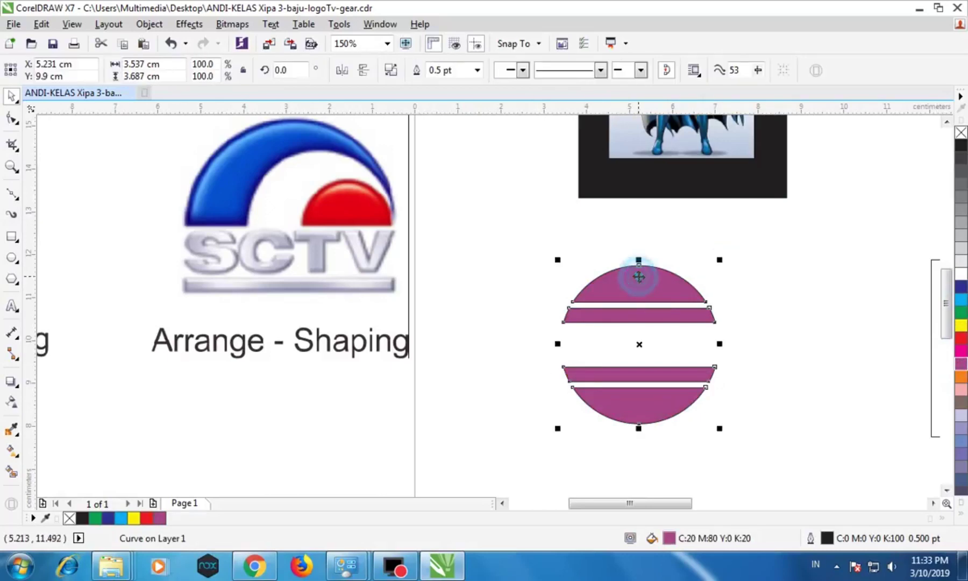
left_click(796, 259)
left_click(652, 292)
mouse_move(652, 292)
left_mouse_down()
mouse_move(615, 259)
mouse_move(562, 255)
mouse_move(639, 290)
left_mouse_up()
left_click(637, 293)
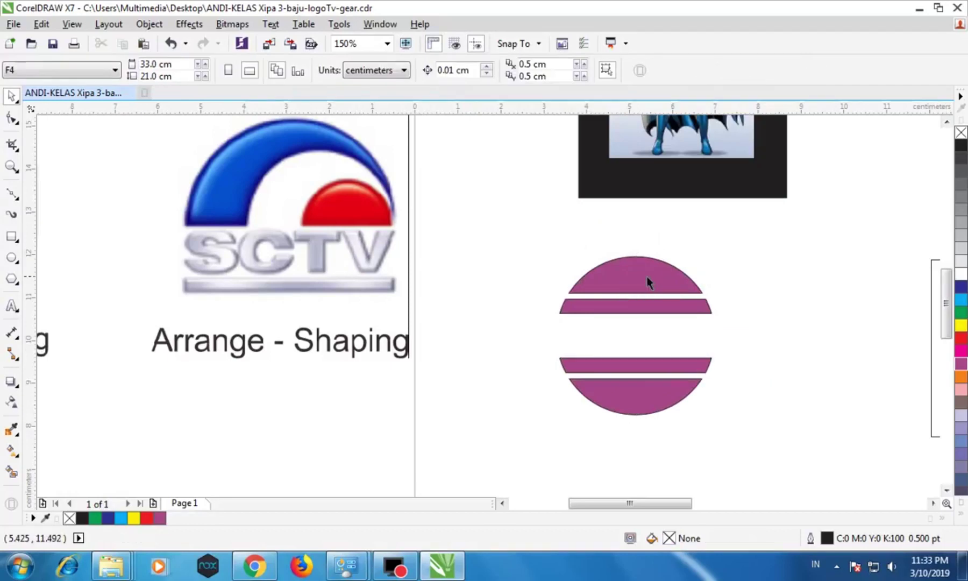
left_click(648, 281)
scroll(547, 306, "down", 4)
scroll(431, 298, "up", 2)
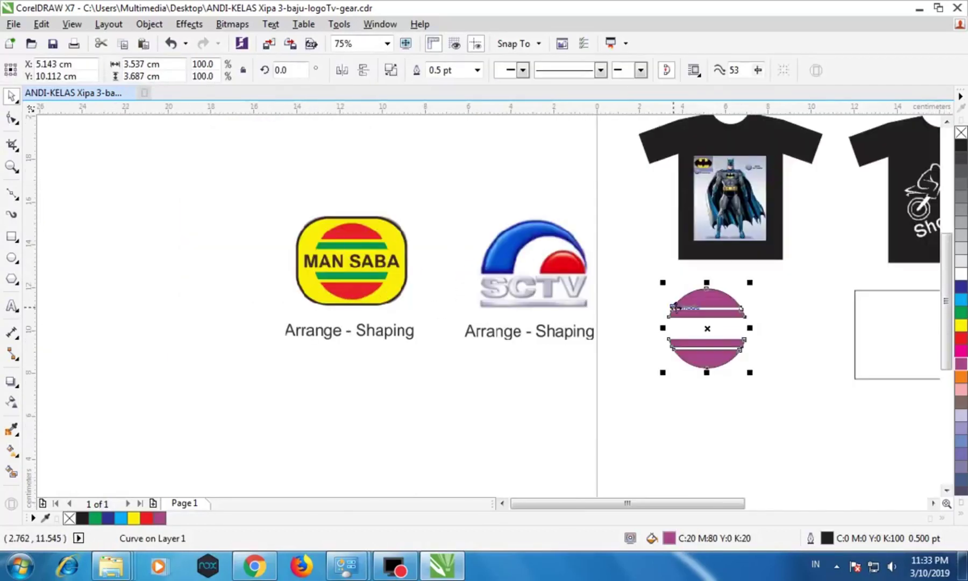
left_click(658, 259)
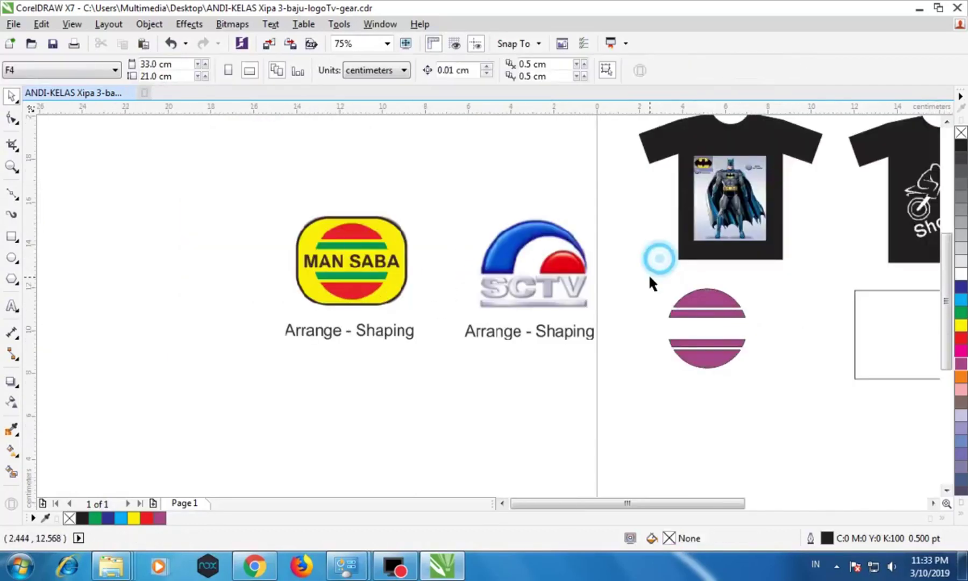
left_click_drag(644, 276, 774, 382)
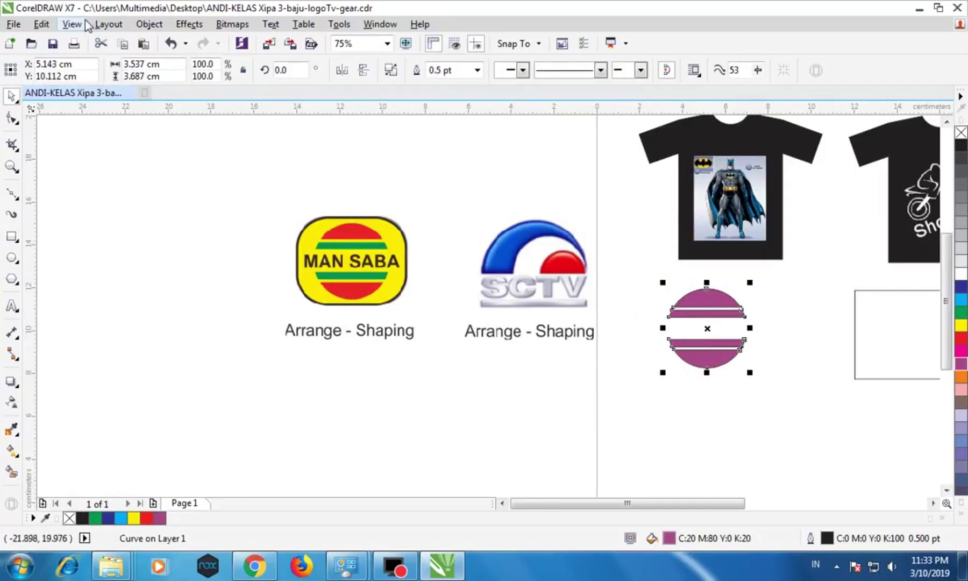
left_click(149, 25)
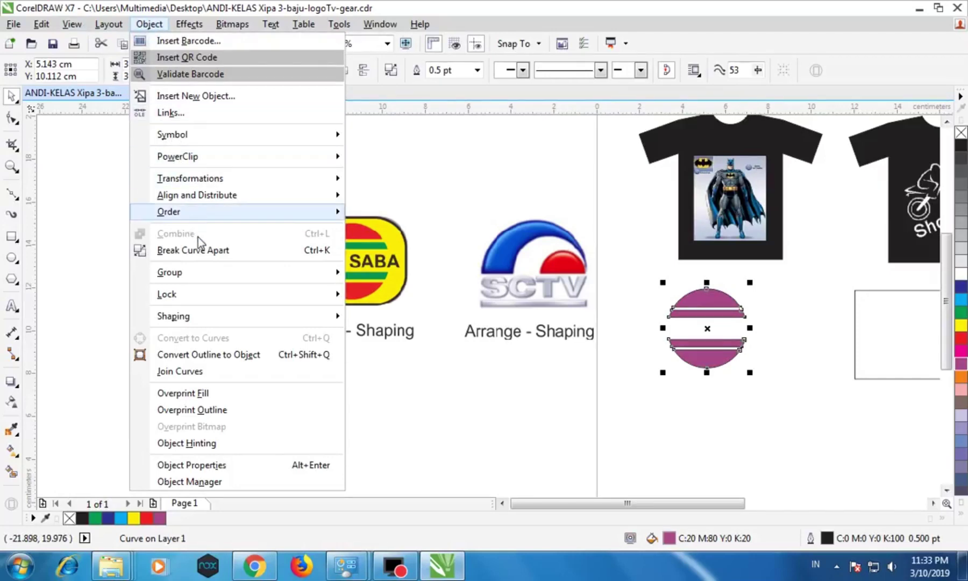
mouse_move(182, 211)
left_click(642, 390)
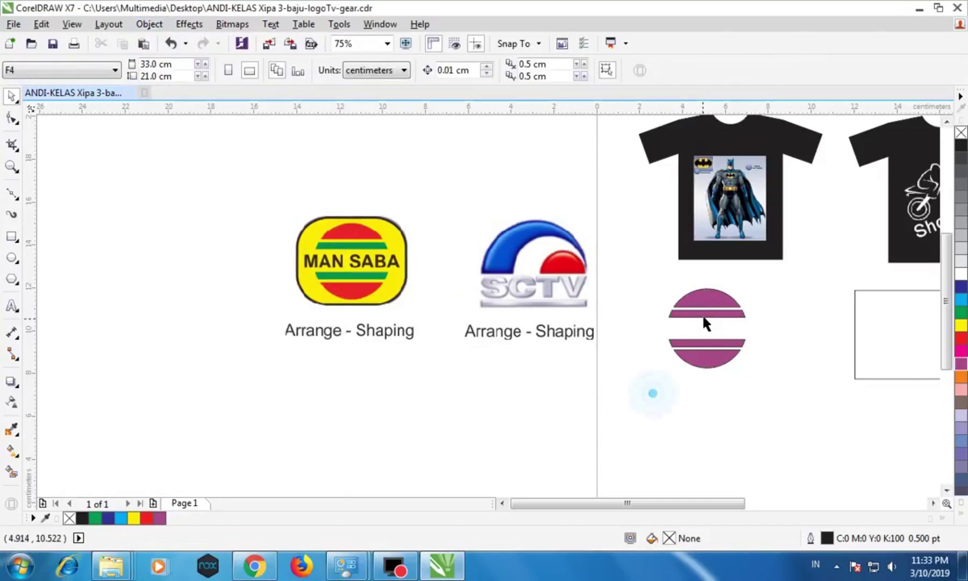
Break the striped circle's curve apart into separate segments and deselect them.
left_click(705, 319)
scroll(728, 321, "up", 2)
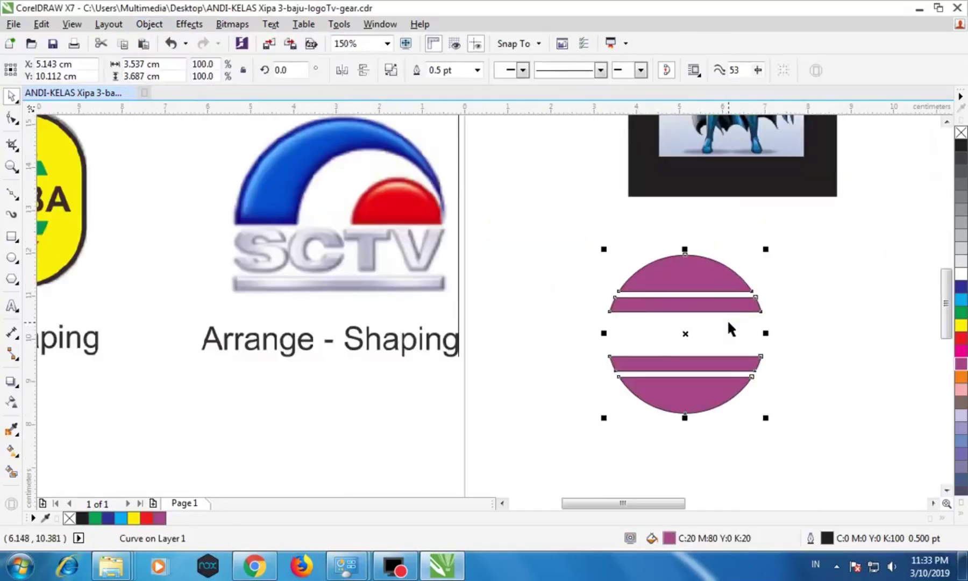
left_click(120, 25)
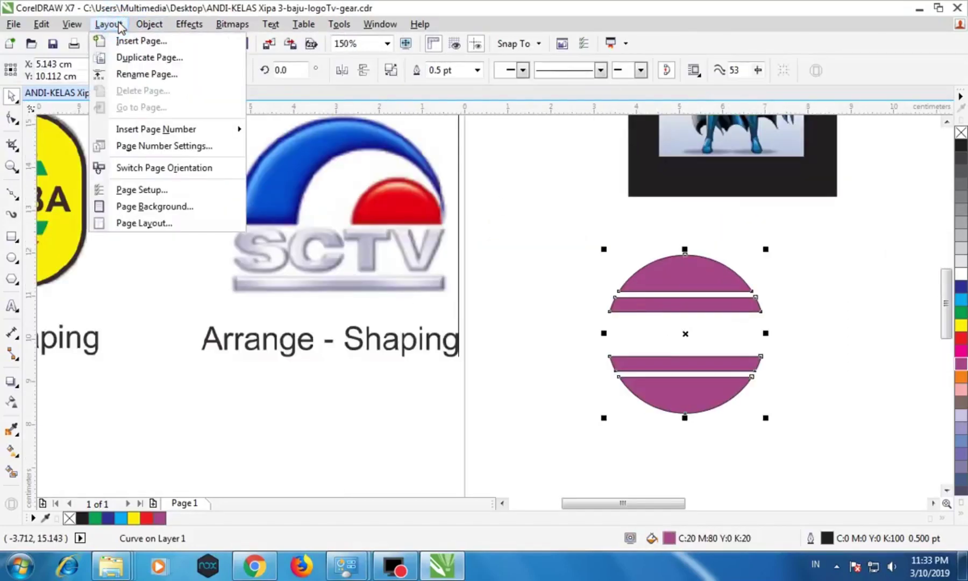
mouse_move(149, 27)
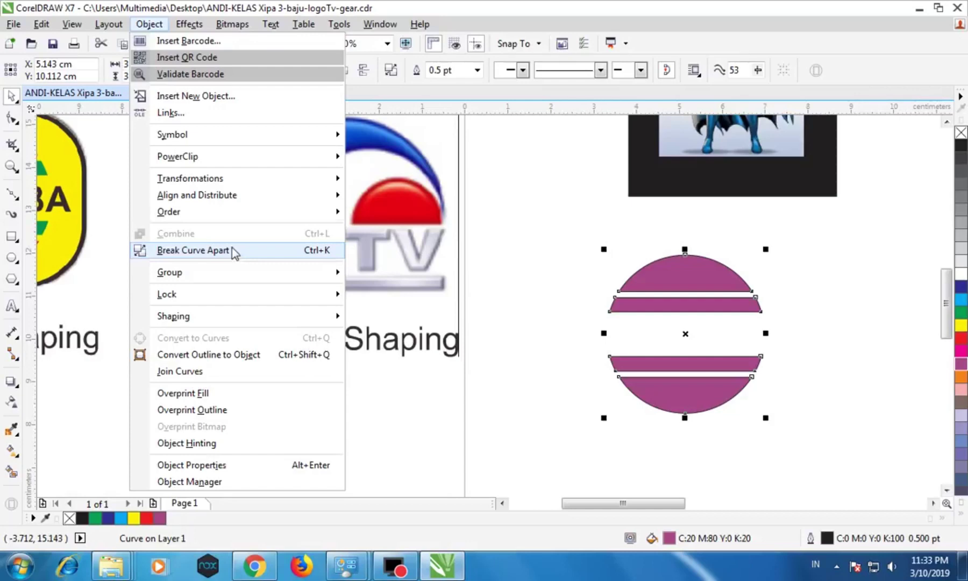
mouse_move(42, 25)
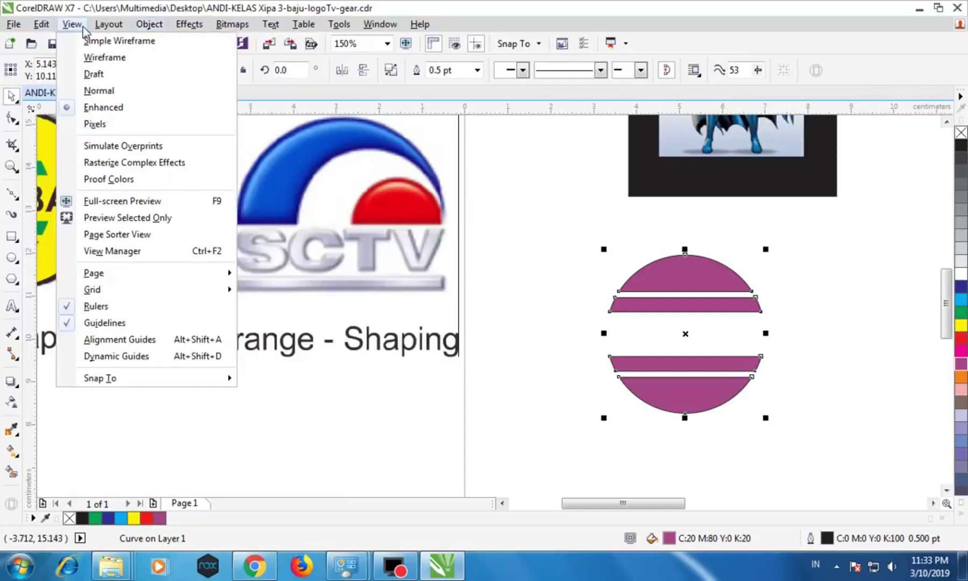
mouse_move(190, 27)
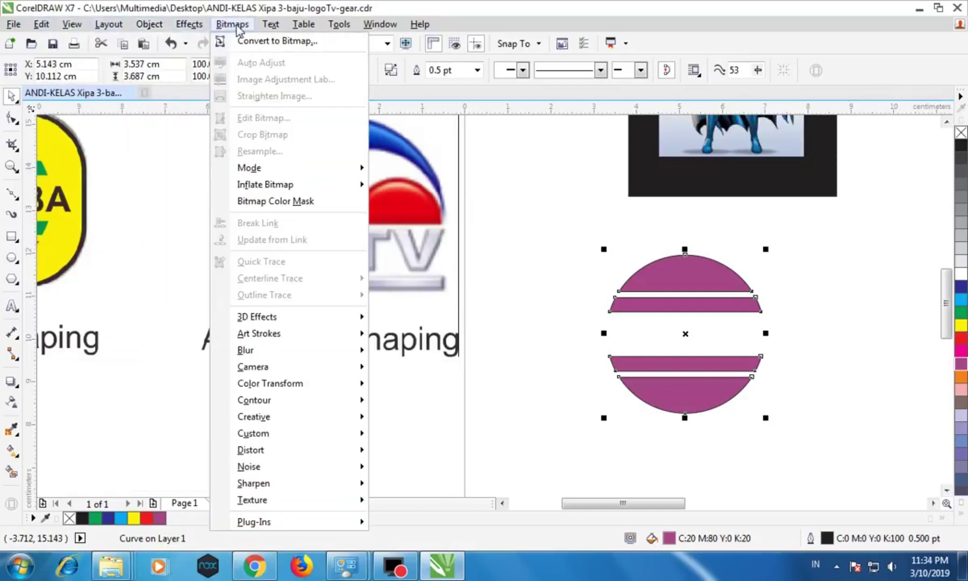
mouse_move(142, 27)
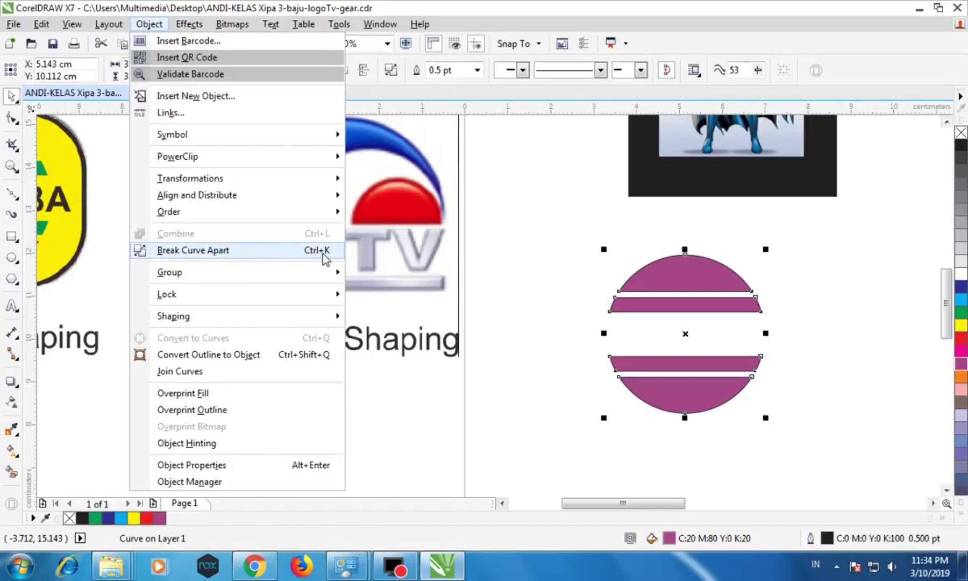
left_click(162, 20)
left_click(109, 24)
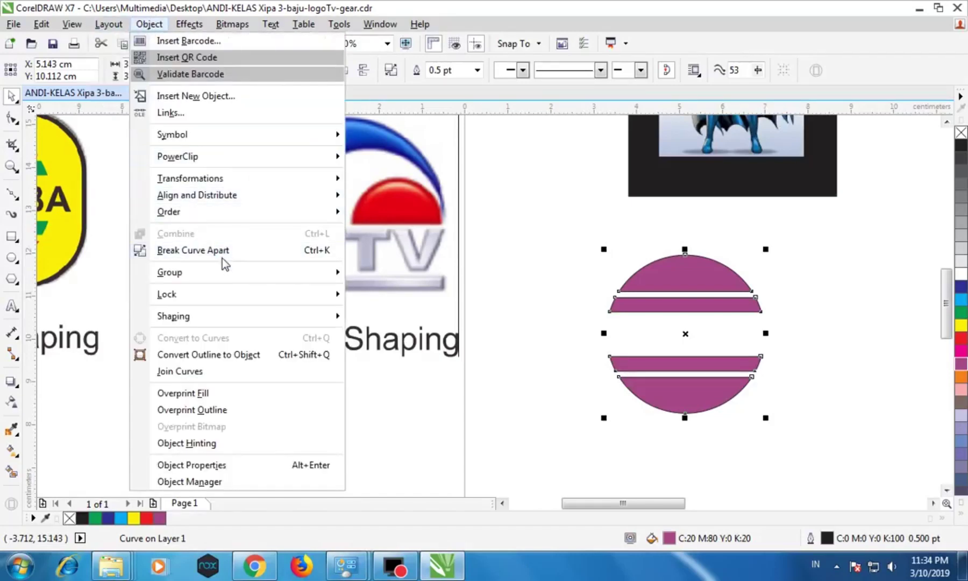
left_click(222, 257)
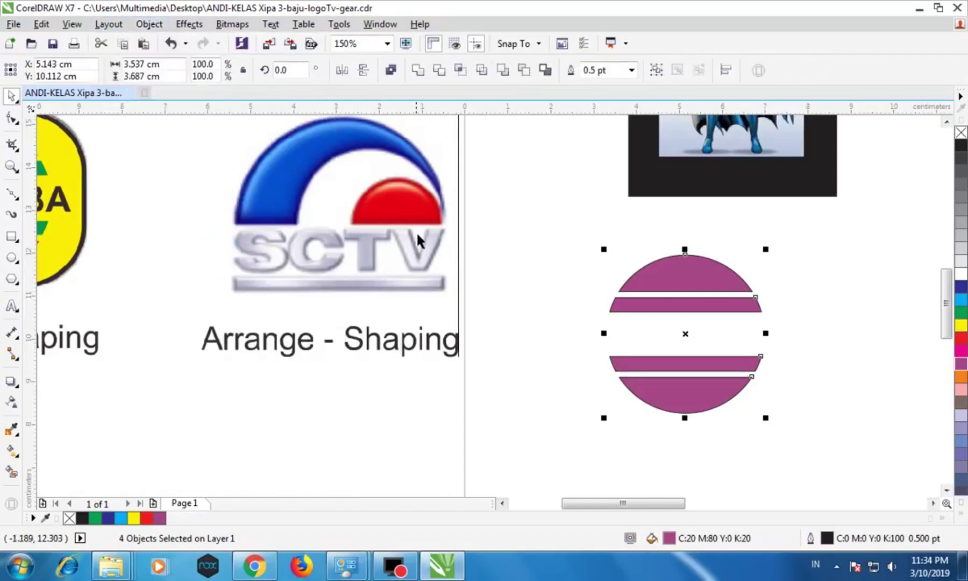
left_click(532, 225)
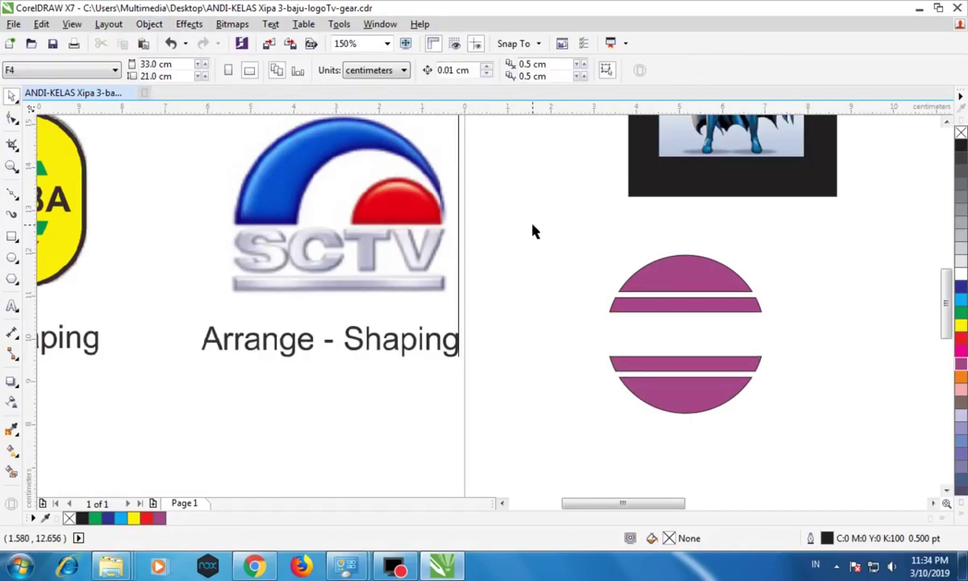
Fill the topmost segment of the striped circle with red and remove its outline.
scroll(505, 259, "down", 2)
left_click(607, 272)
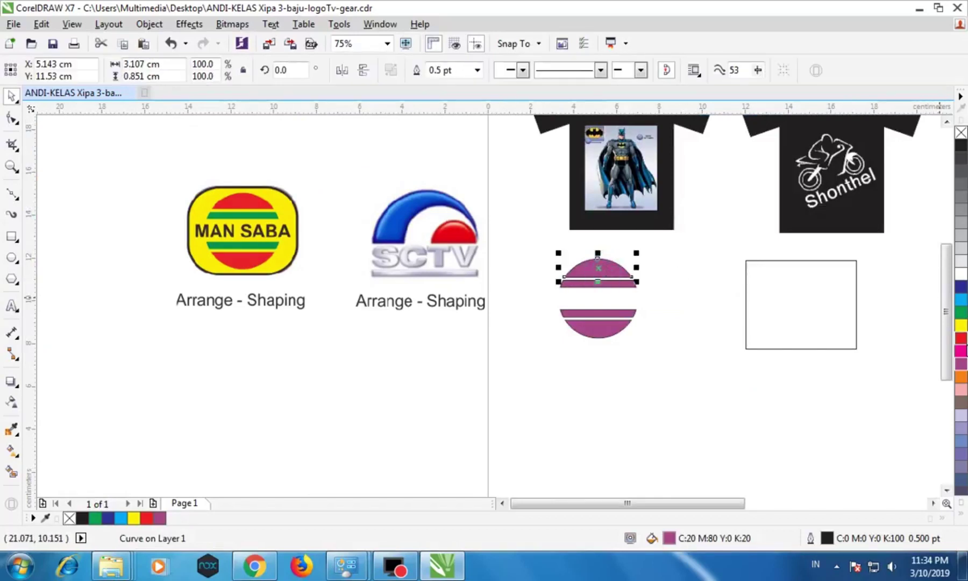
left_click(960, 338)
scroll(605, 271, "up", 2)
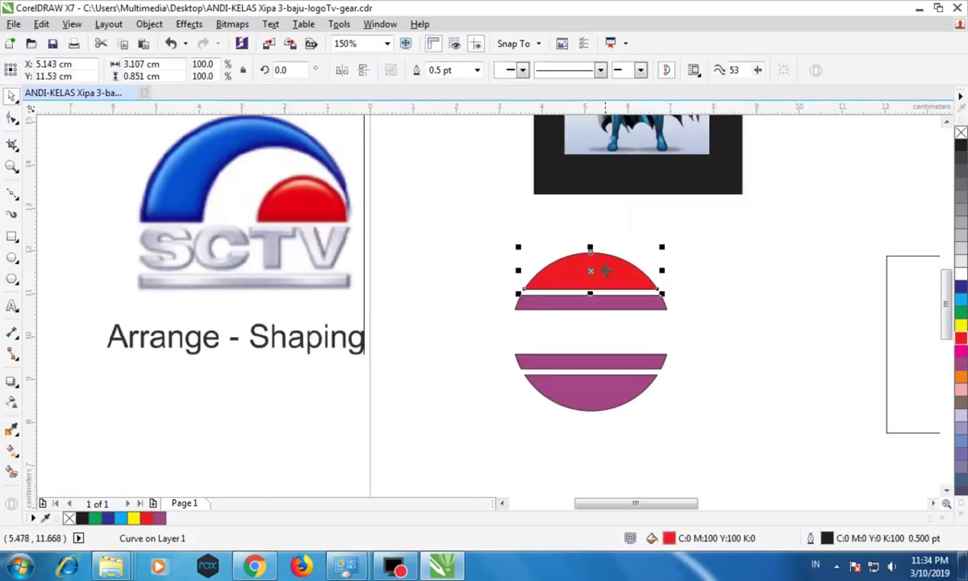
right_click(961, 133)
Fill the bottommost segment of the striped circle with red and remove its outline.
scroll(334, 312, "down", 2)
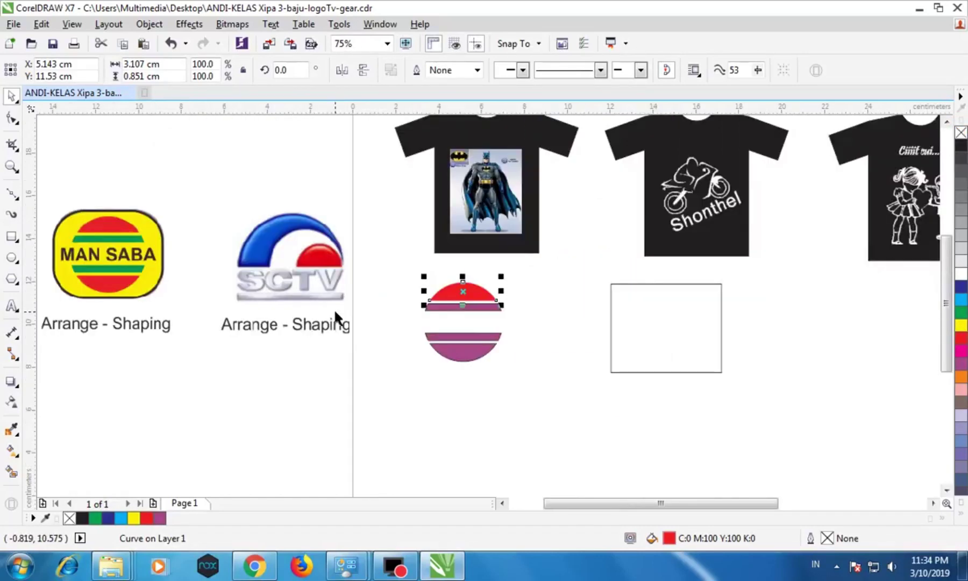
left_click(484, 358)
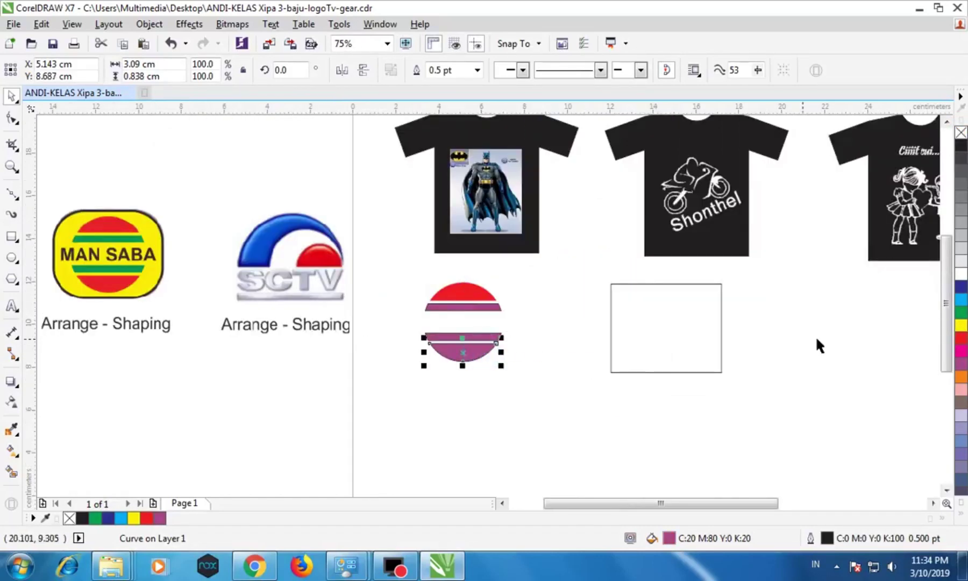
left_click(961, 337)
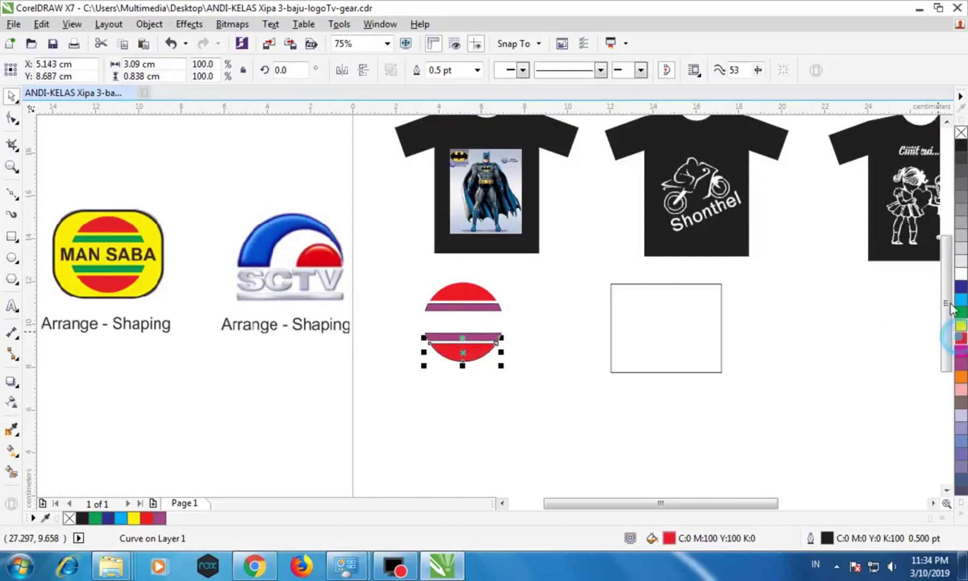
right_click(961, 132)
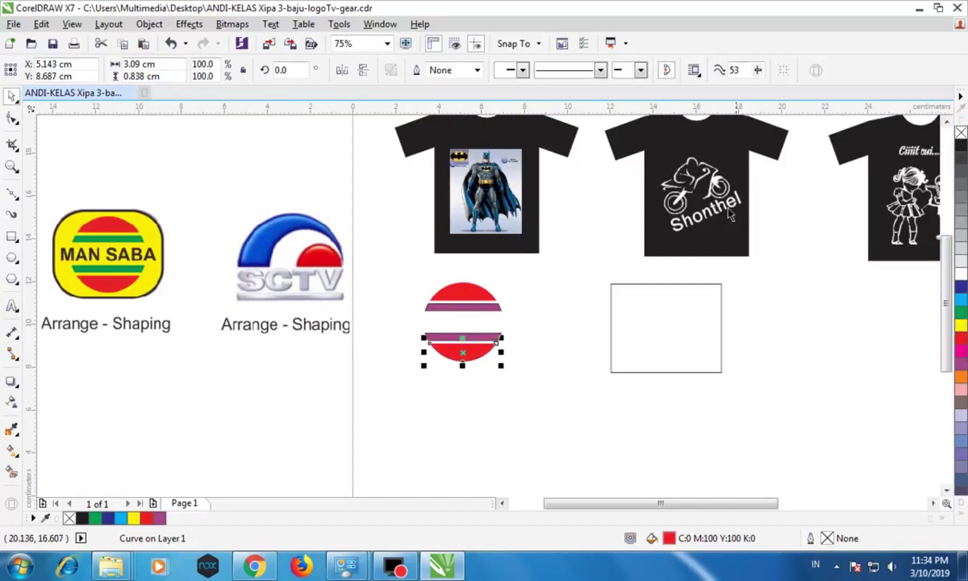
Fill the upper thin stripe of the circle with green and remove its outline.
left_click(476, 307)
left_click(960, 312)
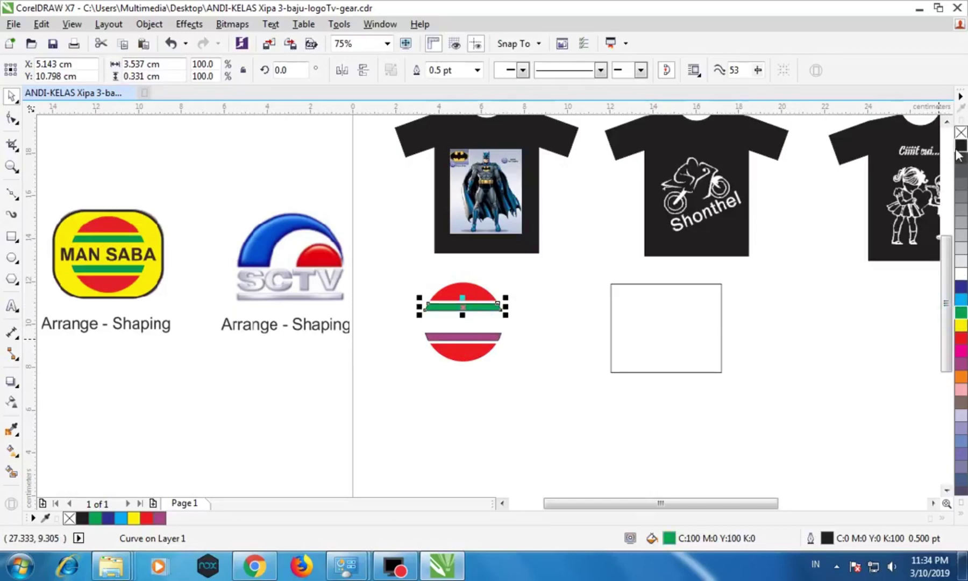
right_click(961, 134)
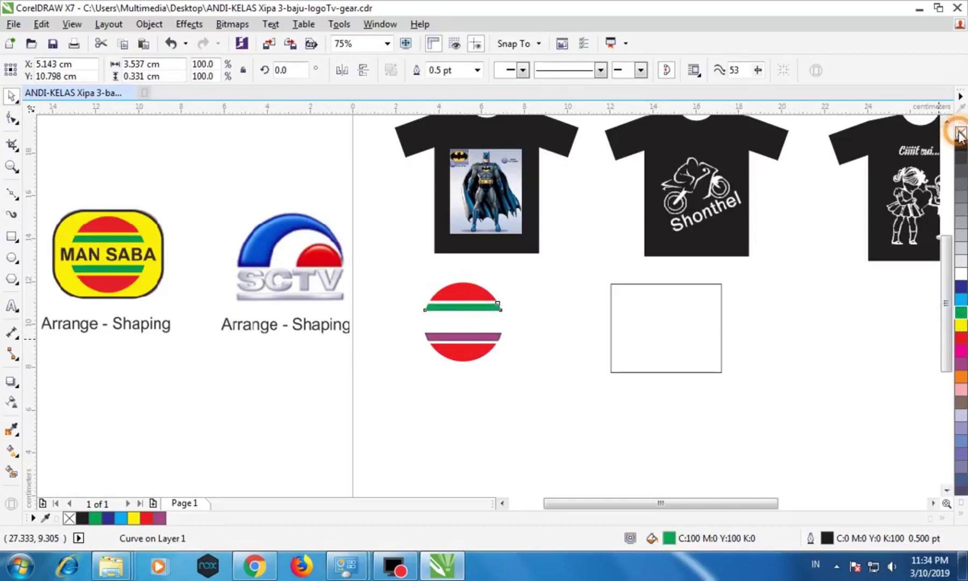
Fill the lower thin stripe with green, remove its outline and deselect it.
left_click(462, 339)
scroll(462, 339, "up", 2)
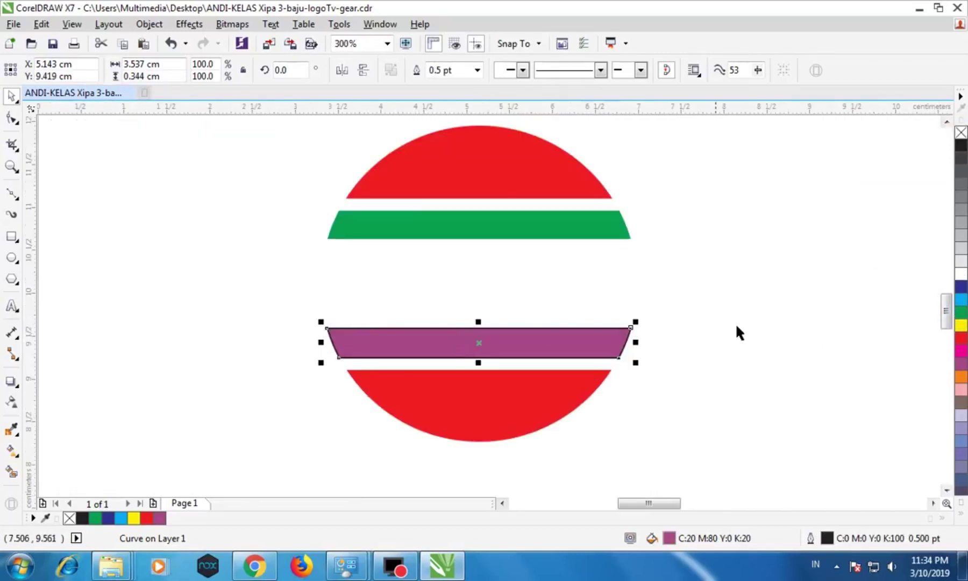
left_click(961, 312)
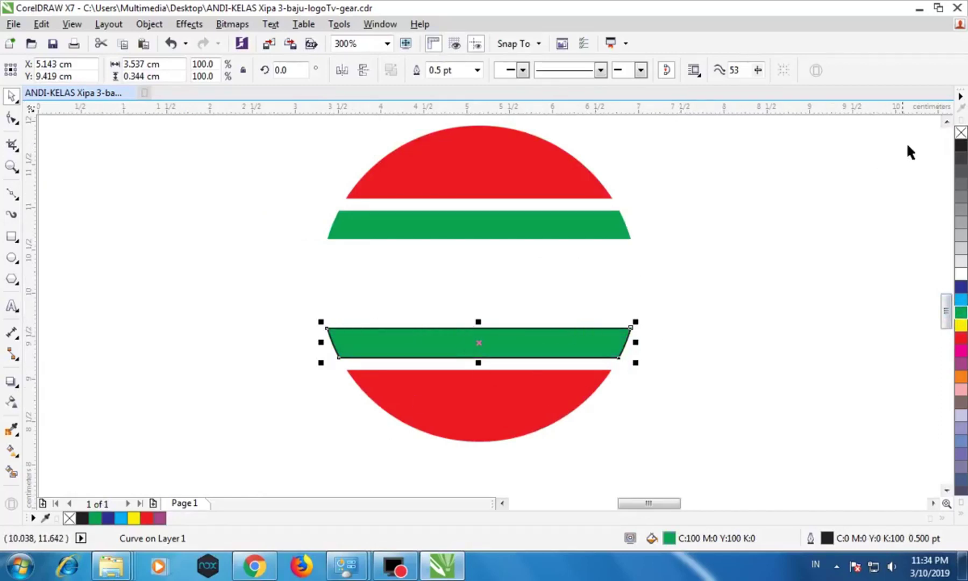
right_click(961, 132)
left_click(672, 284)
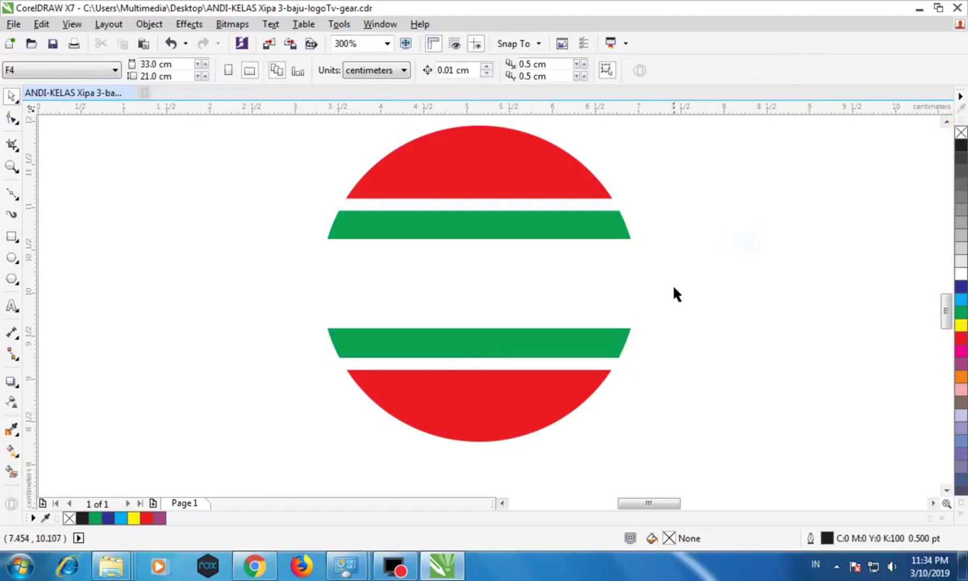
Try moving the top red segment away from the circle on its own, and undo the move.
scroll(672, 283, "down", 2)
left_click(628, 257)
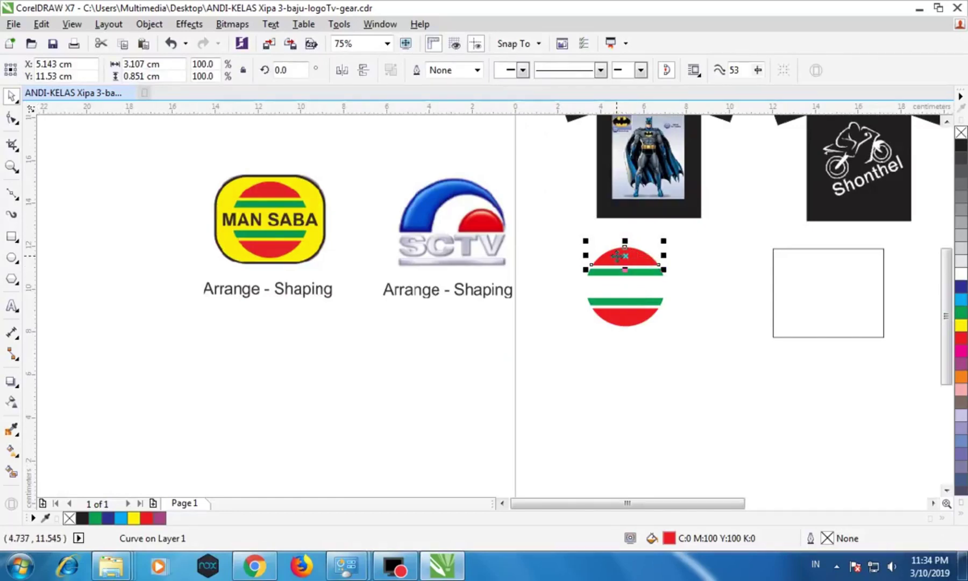
left_click_drag(616, 259, 728, 263)
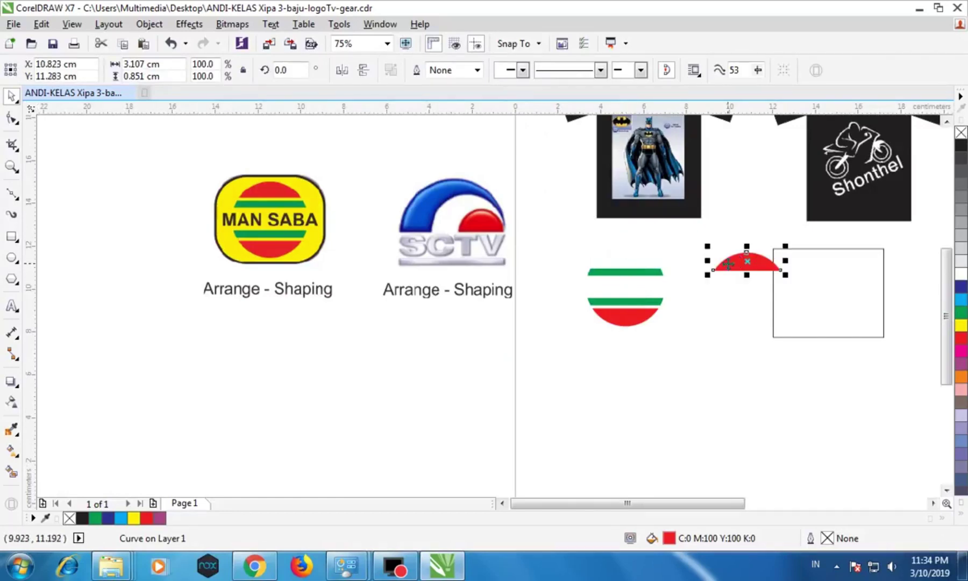
left_click(170, 43)
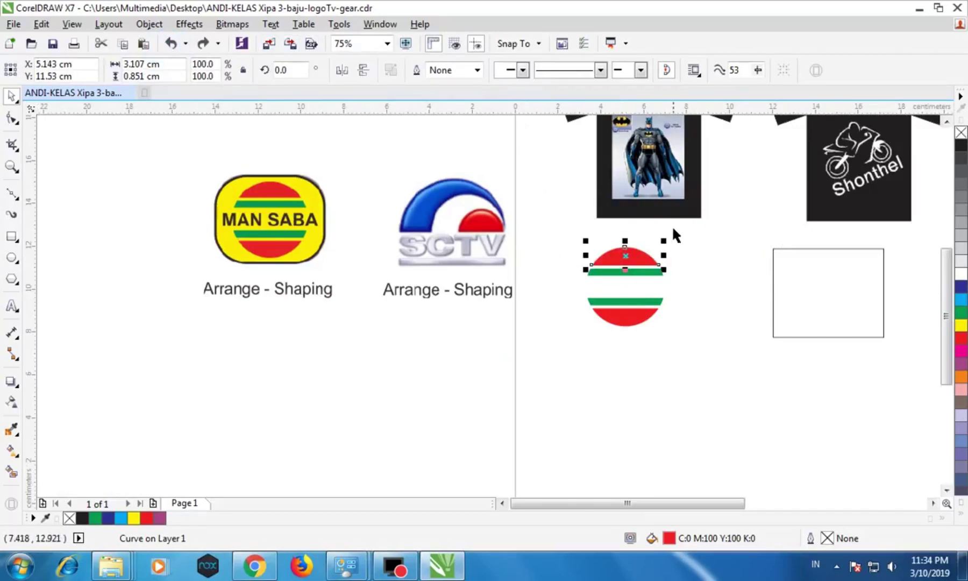
Group the four red and green circle segments and move the group into the middle of the empty rectangle.
left_click(536, 223)
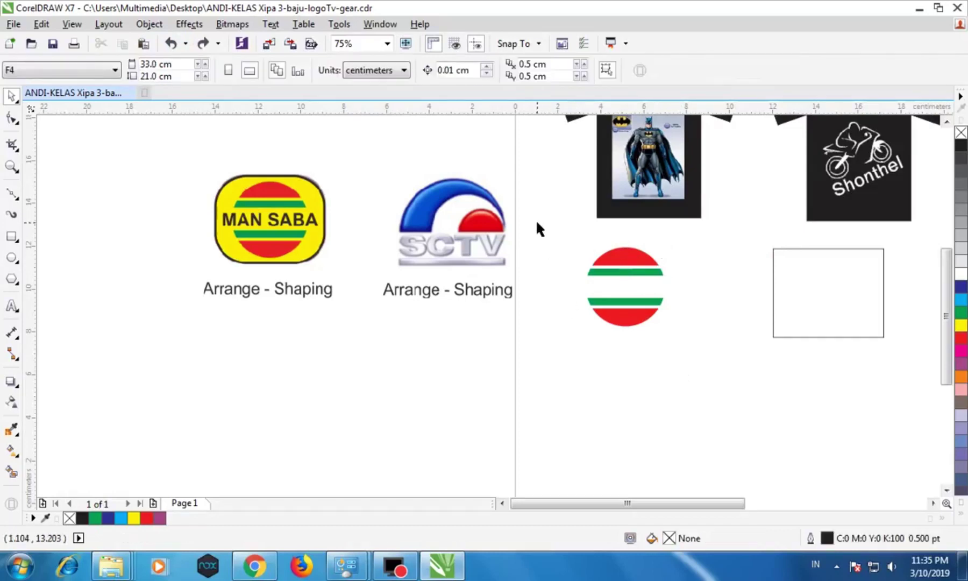
left_click_drag(535, 223, 729, 388)
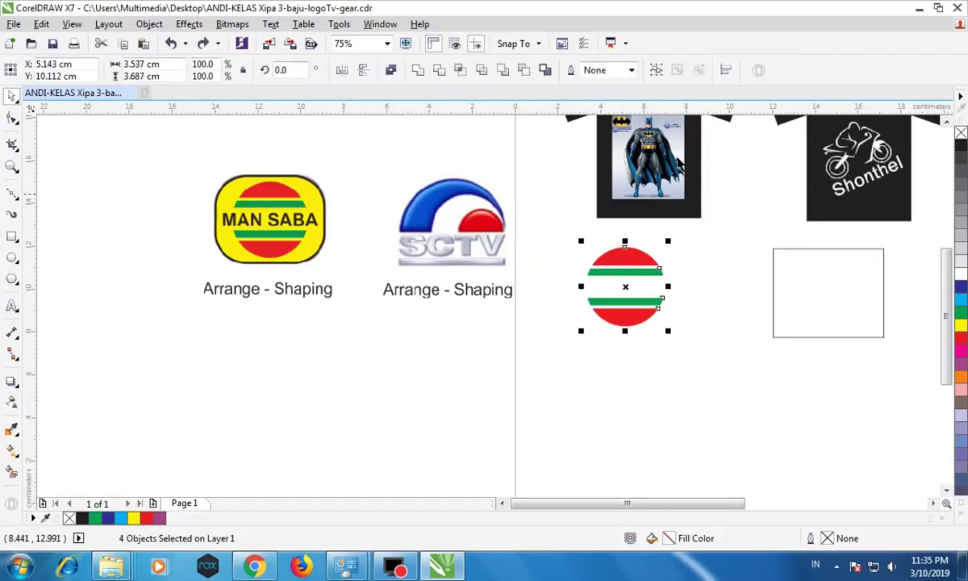
left_click(657, 70)
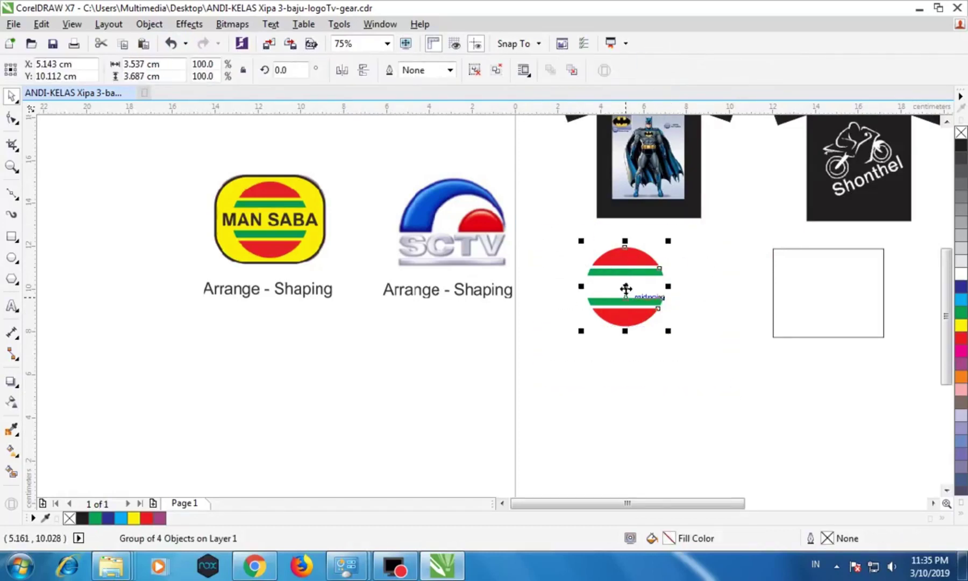
left_click_drag(625, 289, 828, 294)
scroll(890, 284, "up", 2)
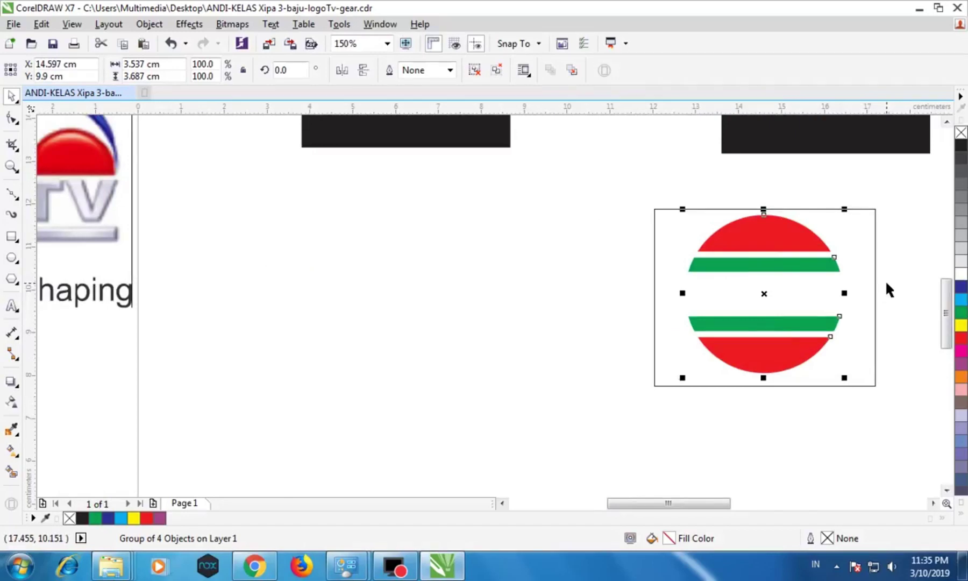
Round all four corners of the rectangle around the circle to a radius of about 0.65 cm with the Shape tool.
scroll(884, 280, "down", 2)
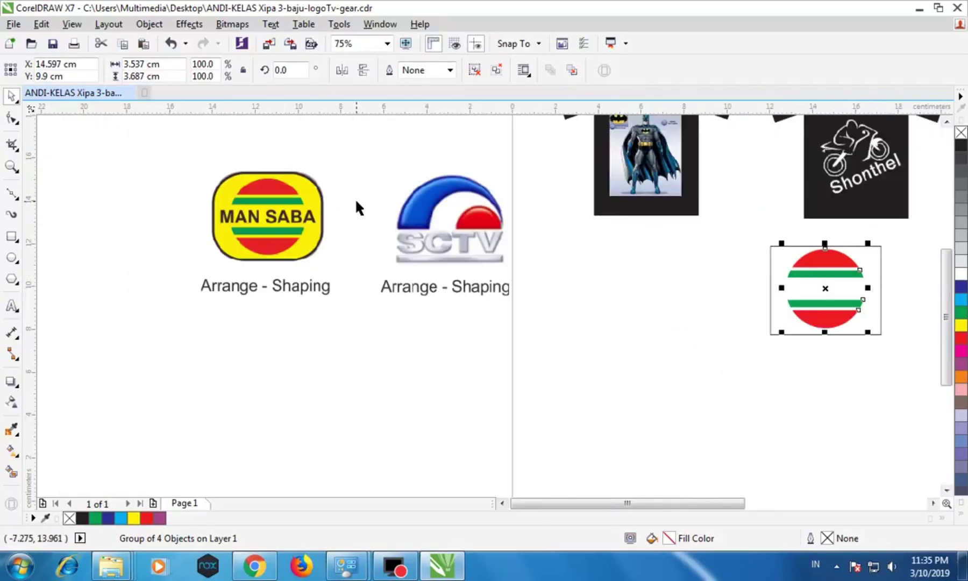
left_click(15, 119)
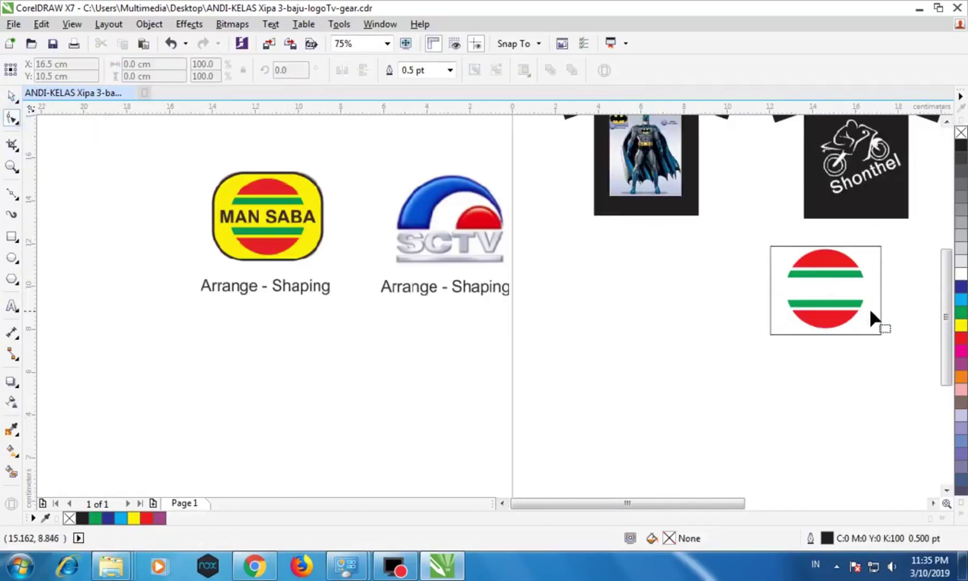
left_click(880, 245)
scroll(881, 248, "up", 2)
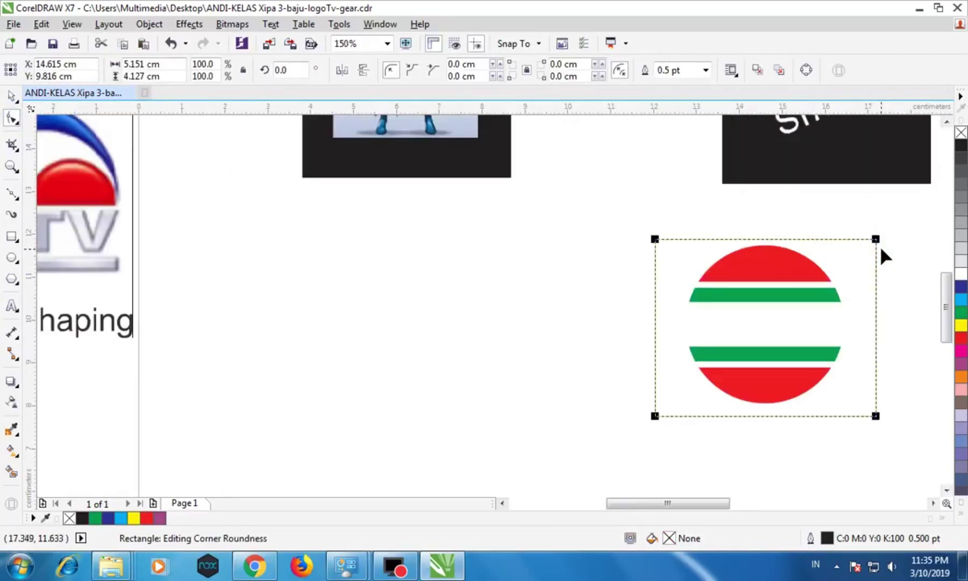
left_click_drag(875, 239, 883, 262)
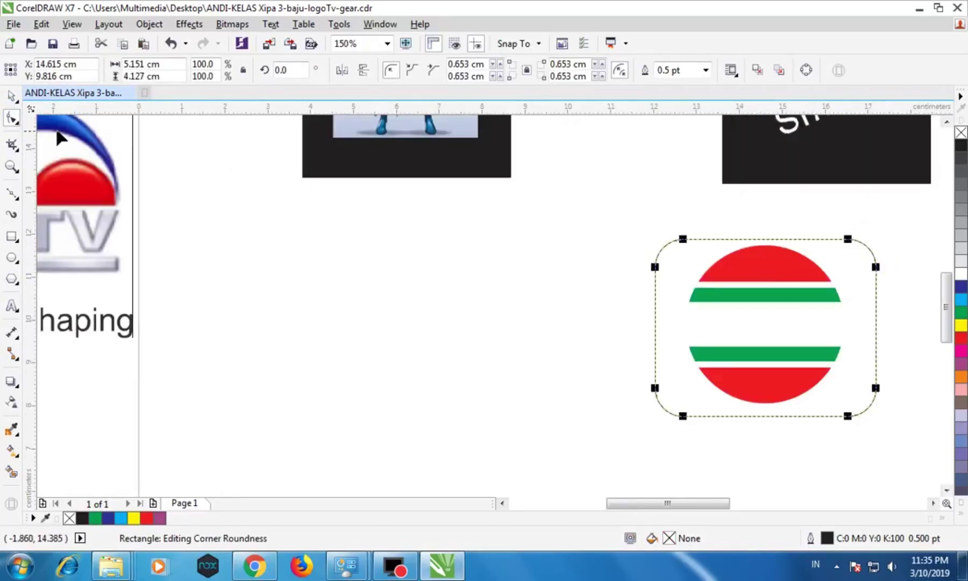
left_click(11, 96)
left_click(369, 246)
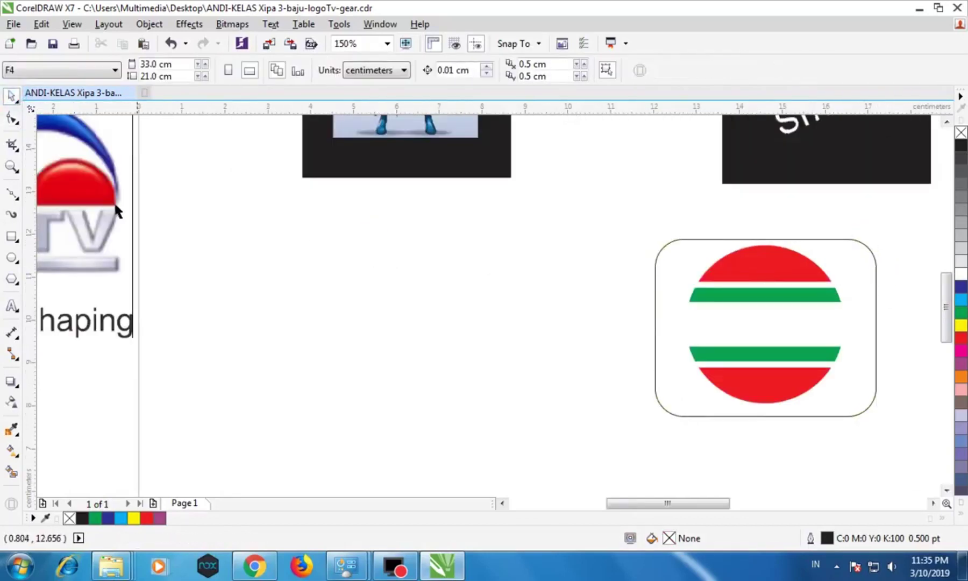
Add the artistic text INFOKU on the empty page area beside the rounded rectangle.
left_click(10, 307)
left_click(247, 344)
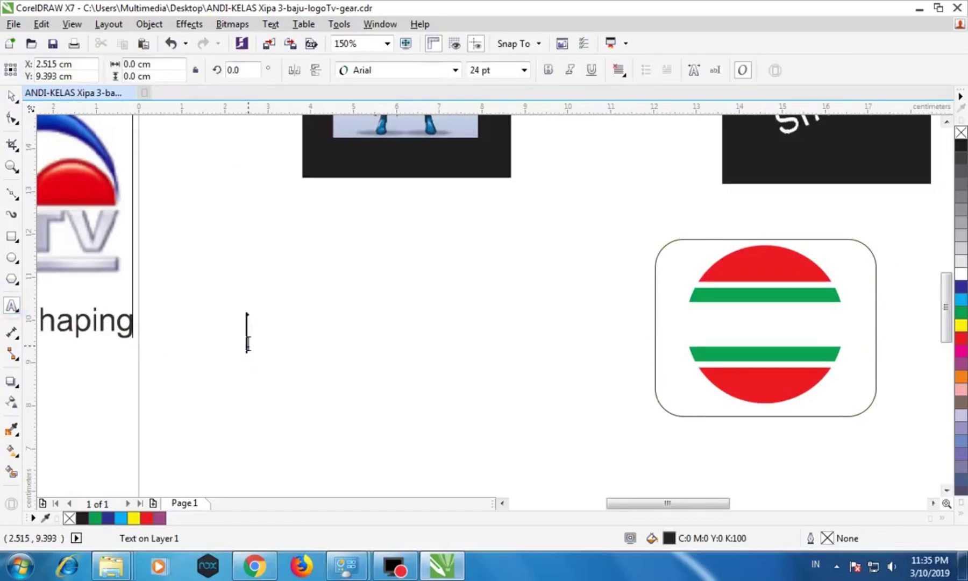
type("I")
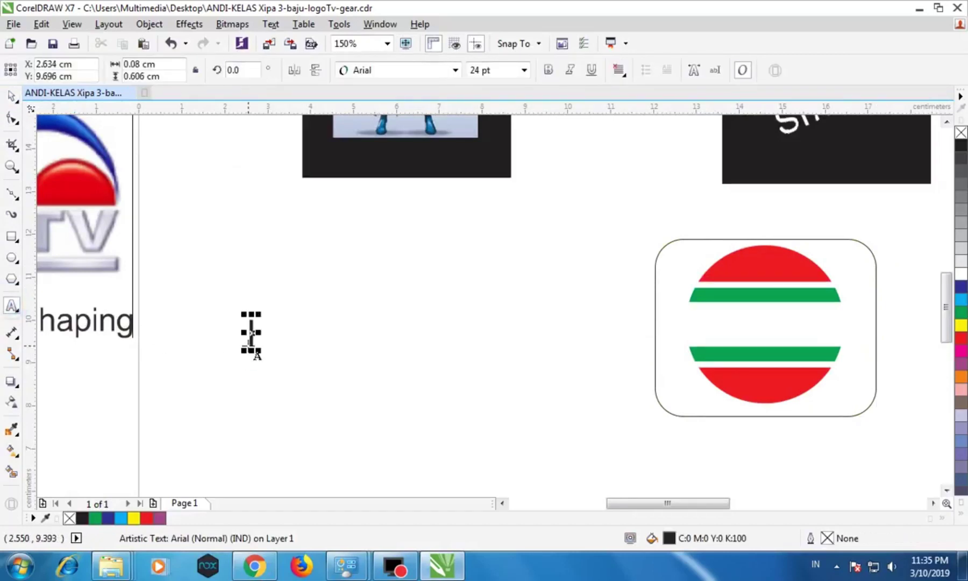
type("NFO")
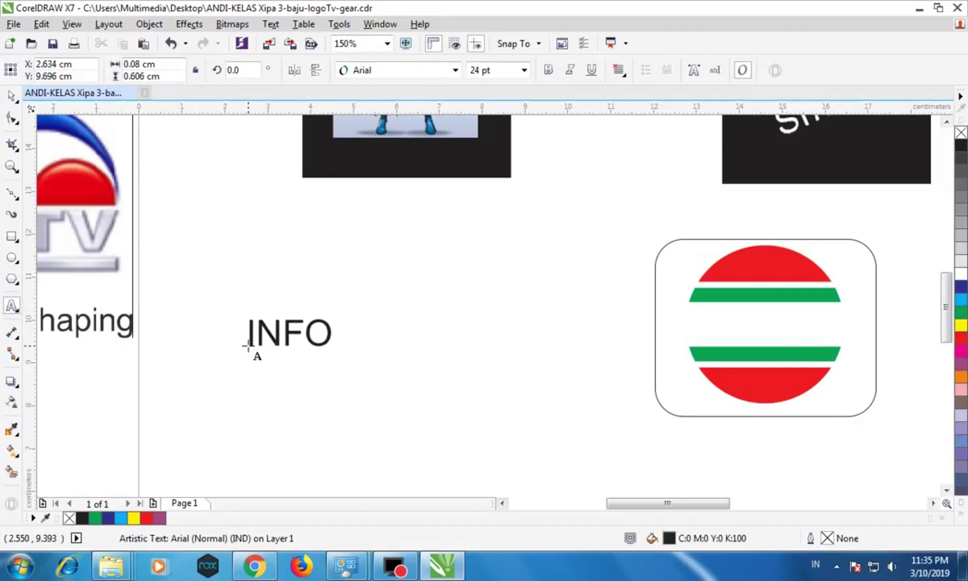
type("KU")
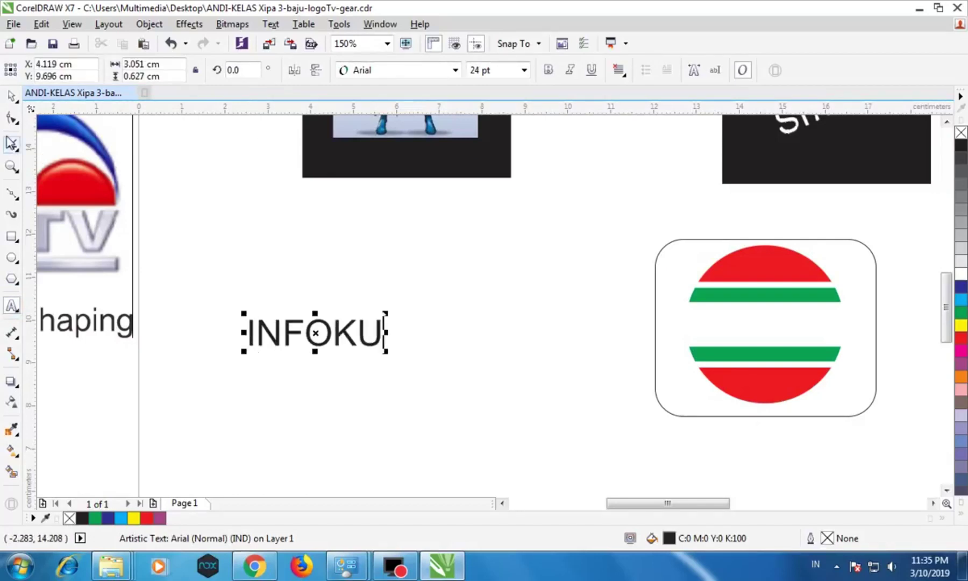
left_click(11, 96)
Browse the fonts for the INFOKU text, choose Arial and make the text bold.
left_click(455, 70)
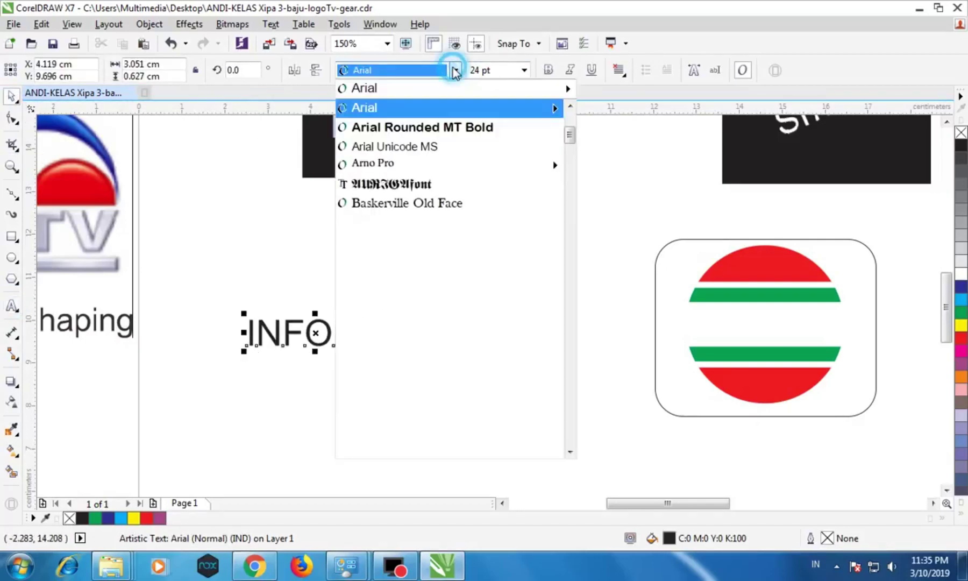
mouse_move(443, 294)
scroll(452, 274, "down", 3)
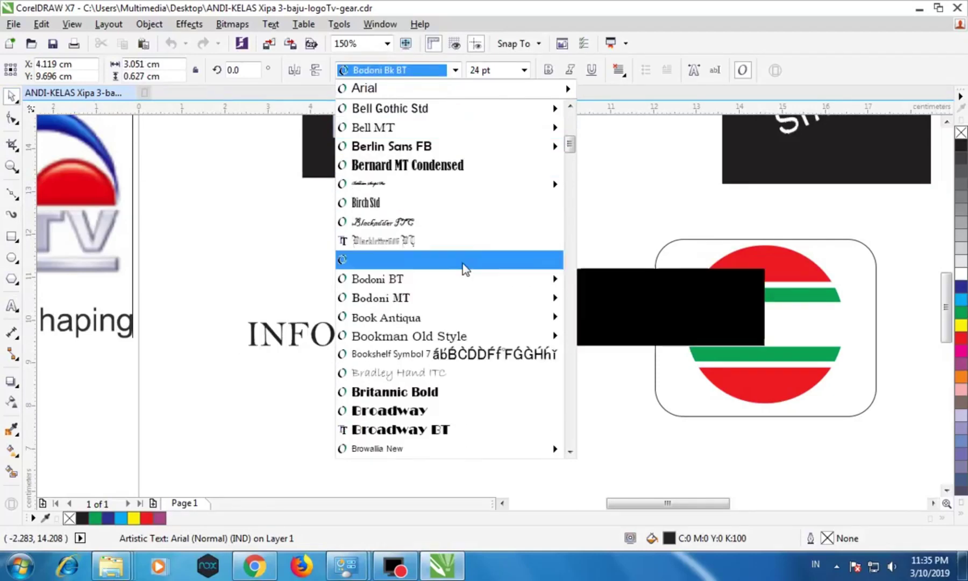
mouse_move(570, 146)
left_mouse_down()
mouse_move(570, 165)
mouse_move(570, 118)
left_mouse_up()
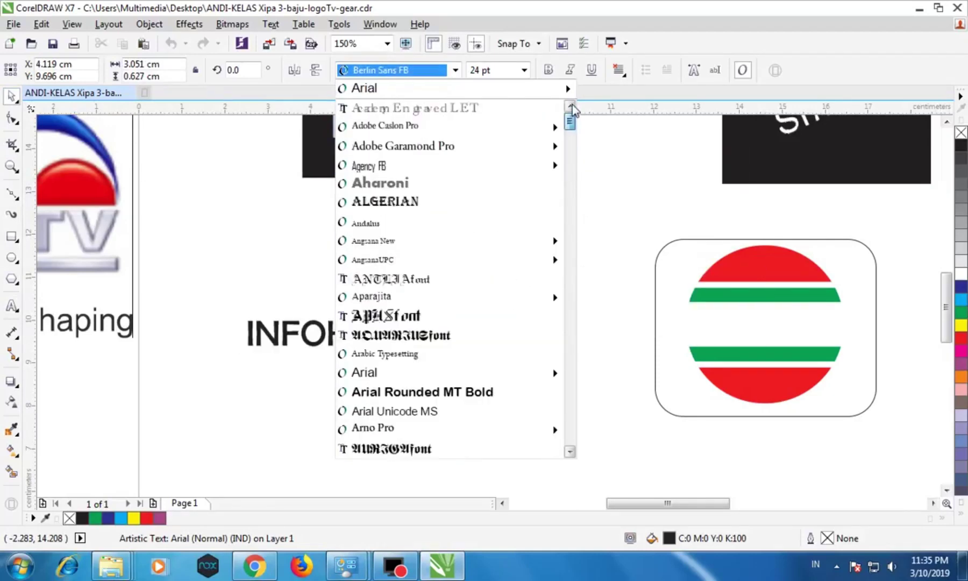
left_click(409, 371)
left_click(550, 70)
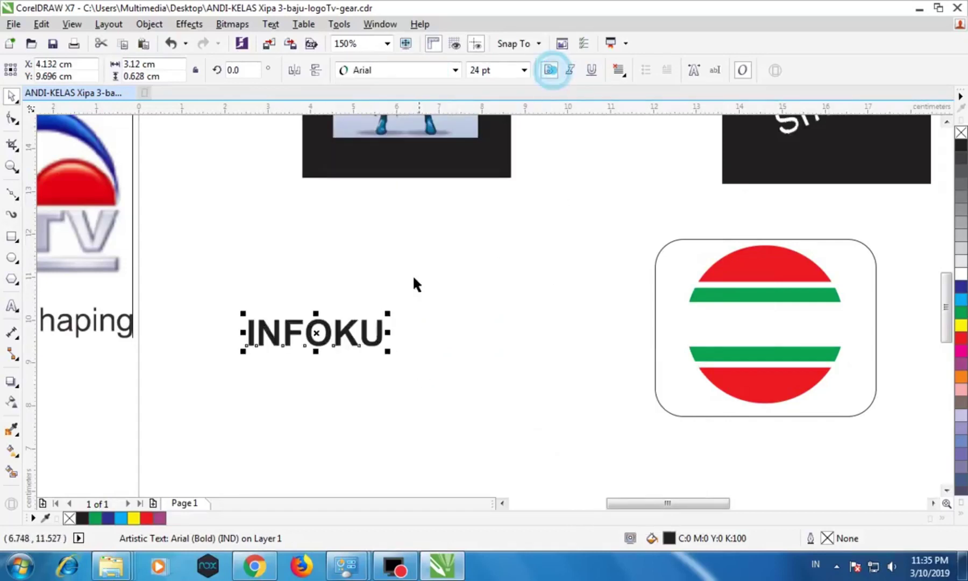
Place the INFOKU text between the two green stripes and enlarge it to about 31.4 pt.
left_click_drag(316, 332, 773, 396)
key("ctrl+z")
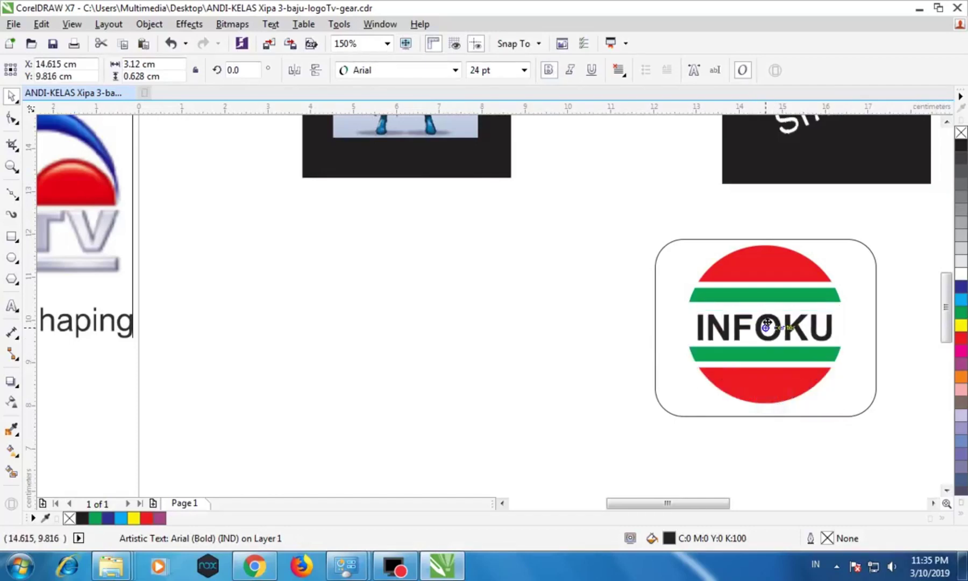
scroll(813, 322, "up", 2)
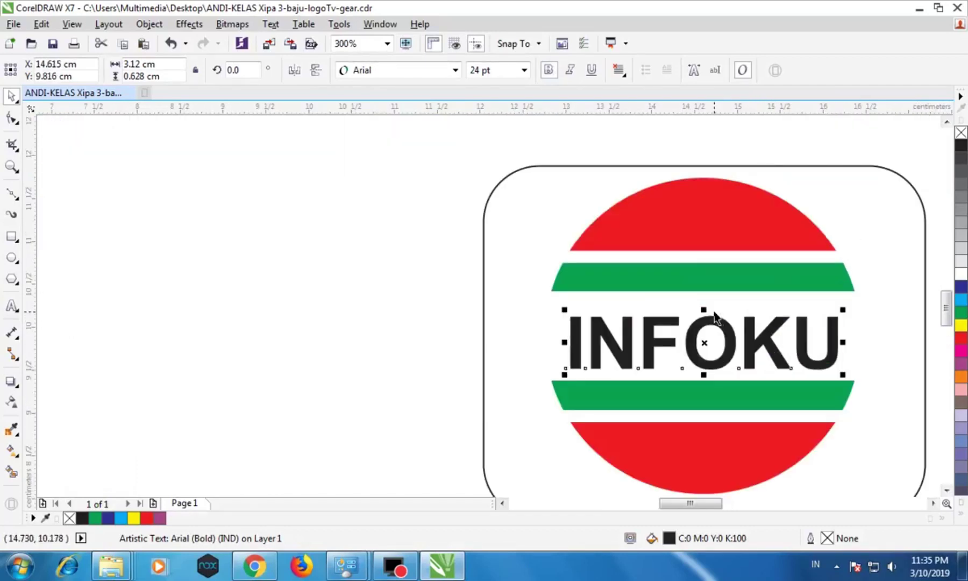
left_click_drag(843, 310, 894, 280)
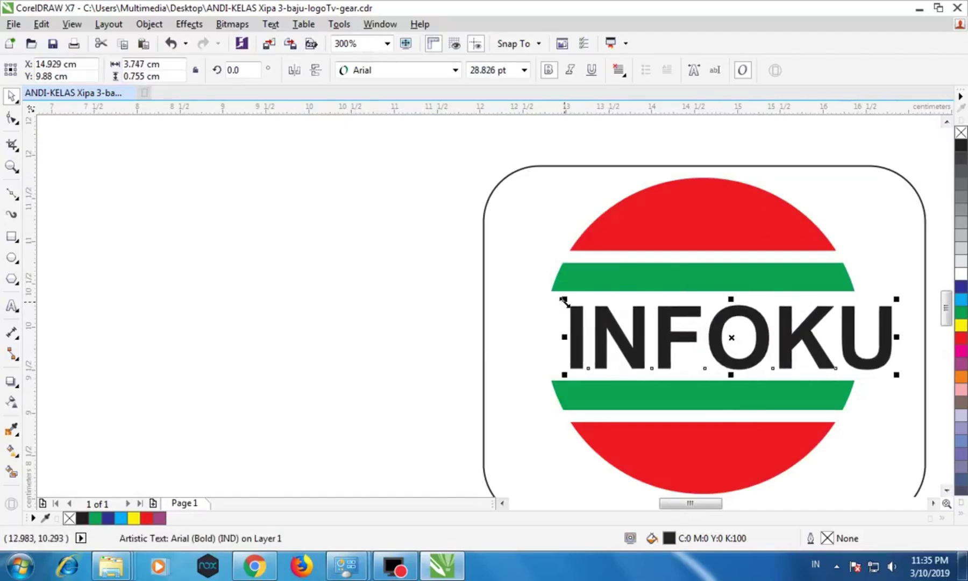
left_click_drag(564, 301, 535, 293)
Centre the INFOKU text horizontally and vertically on the rounded rectangle and deselect both.
left_click(896, 199, "shift")
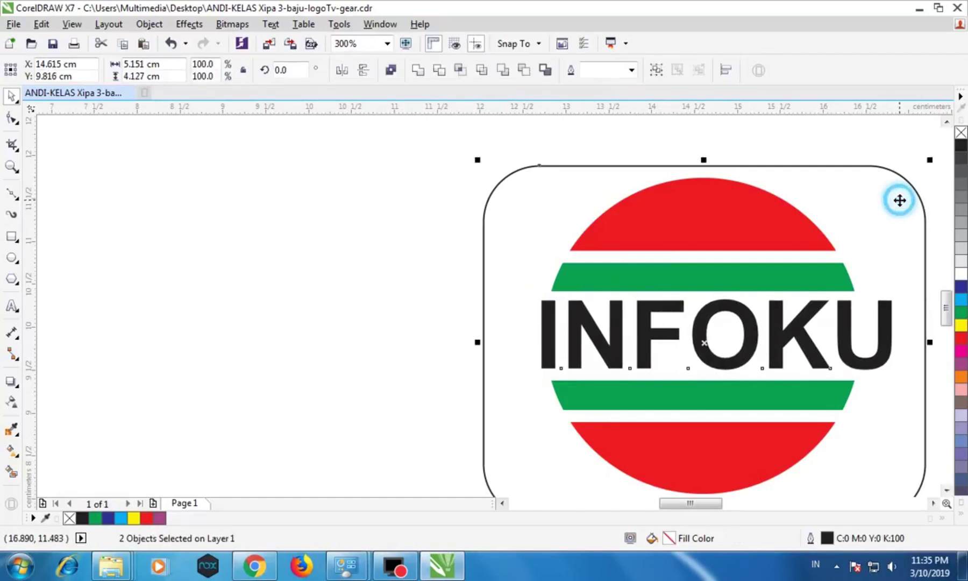
key("c")
key("e")
left_click(357, 241)
Move the INFOKU text slightly up so it sits midway between the two green stripes, and deselect it.
scroll(669, 394, "up", 3)
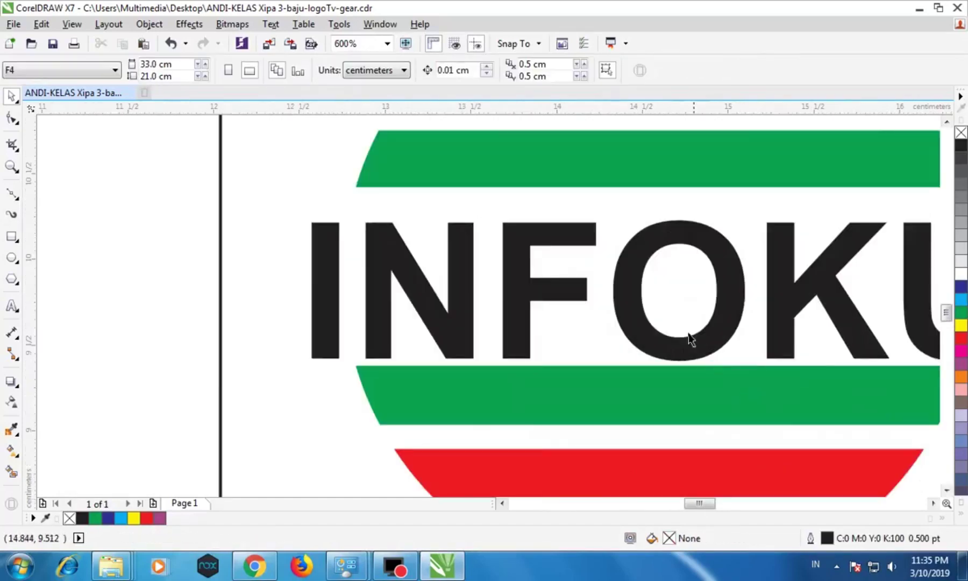
scroll(670, 328, "down", 3)
left_click(657, 307)
scroll(657, 308, "up", 2)
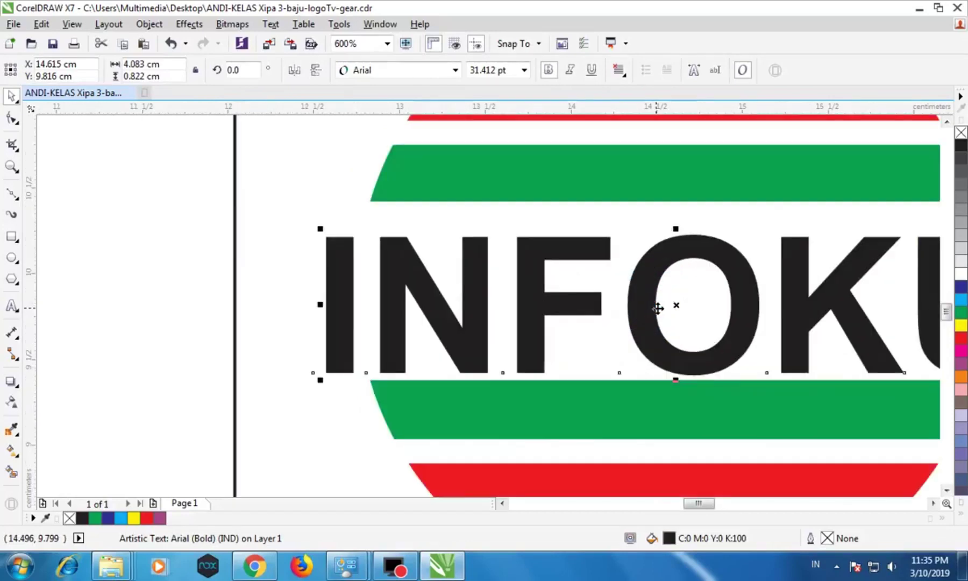
left_click_drag(674, 309, 674, 291)
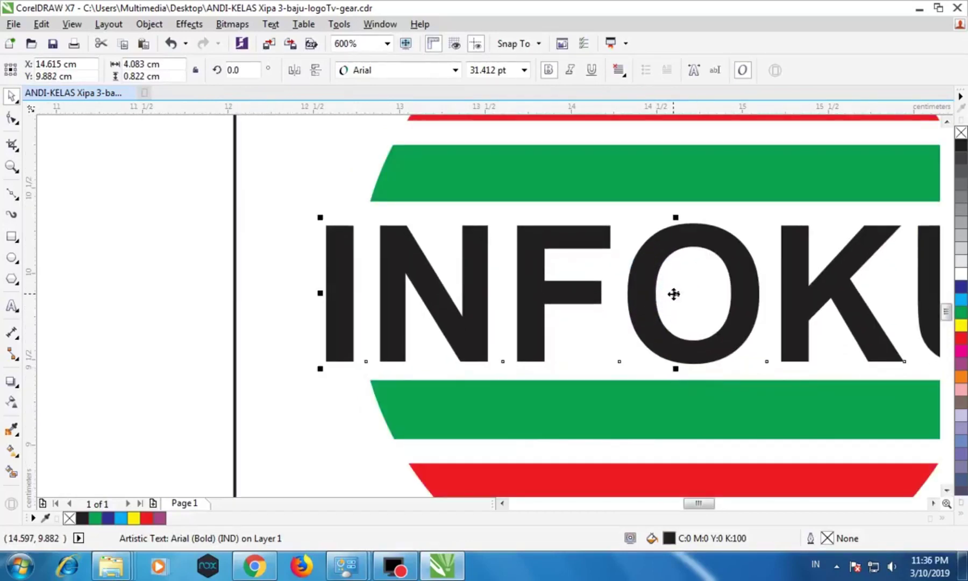
scroll(674, 301, "down", 4)
left_click(448, 318)
scroll(447, 319, "down", 4)
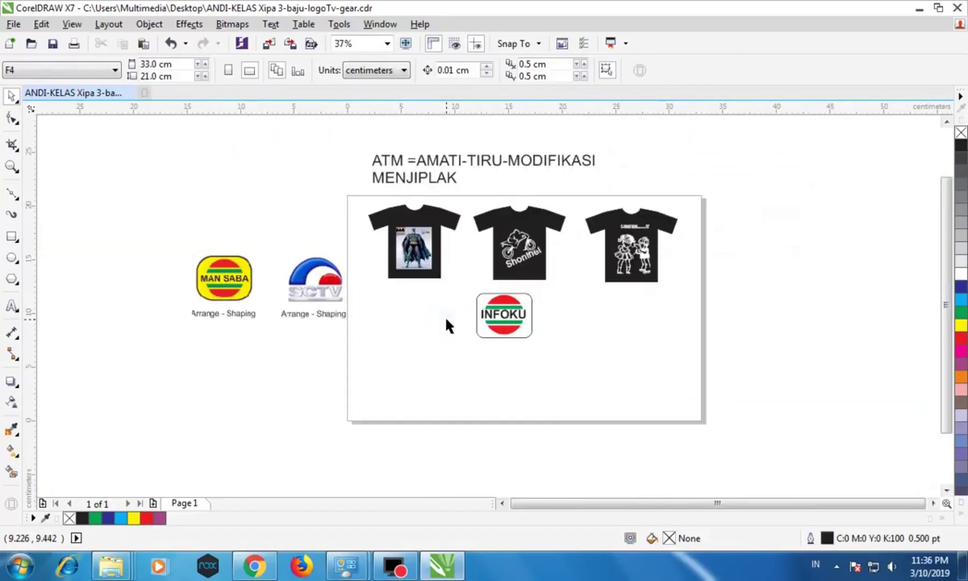
Try an orange fill on the rounded rectangle behind the INFOKU logo.
left_click(529, 293)
left_click(961, 376)
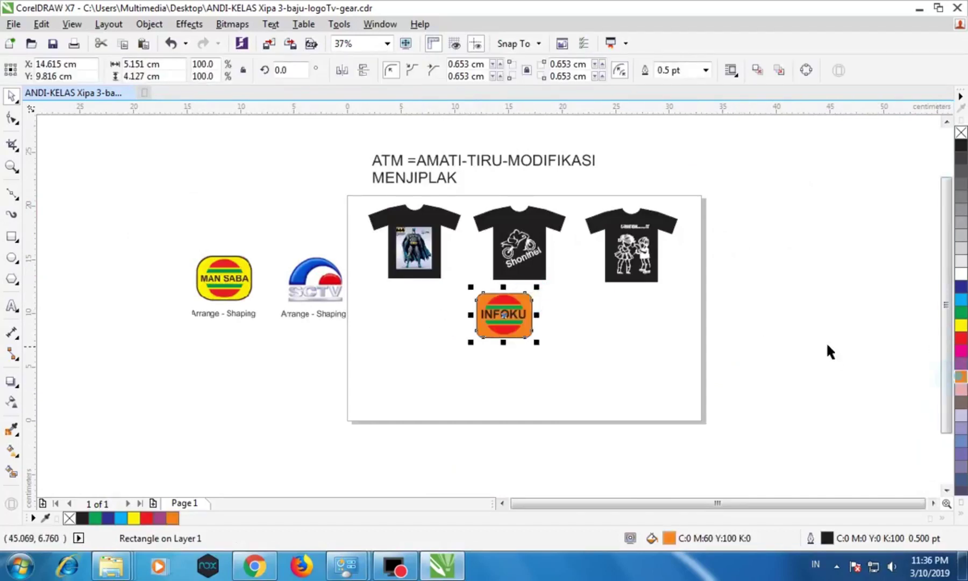
left_click(821, 328)
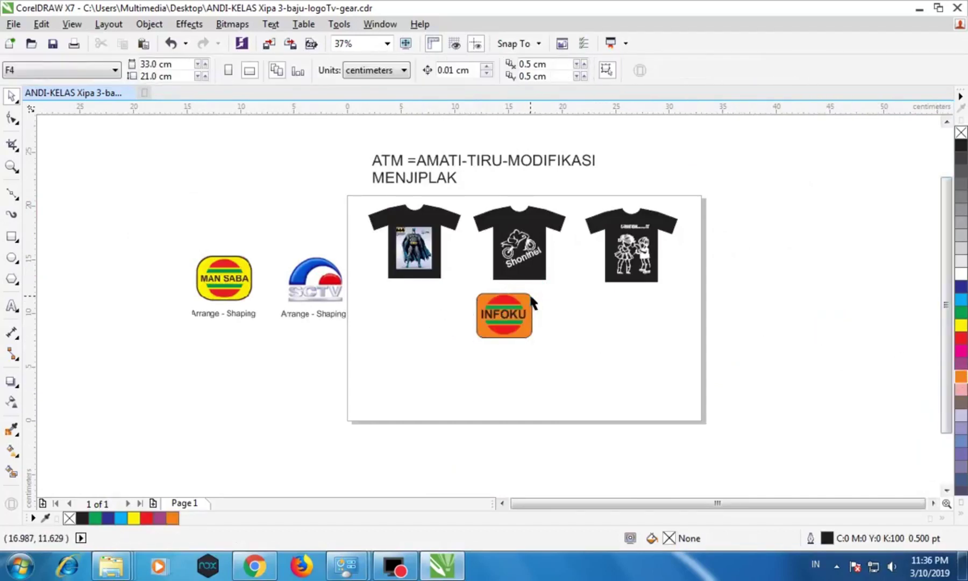
Fill the rounded rectangle behind the INFOKU logo with yellow and deselect it.
left_click(530, 297)
left_click(961, 324)
left_click(794, 329)
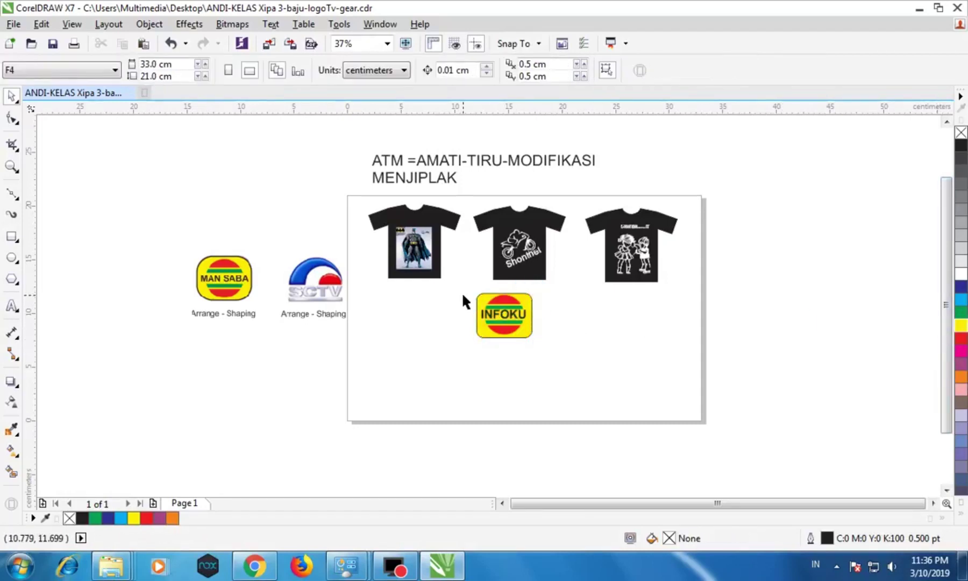
Set the outline width of the yellow rounded rectangle to 2.0 pt.
scroll(544, 323, "up", 2)
left_click(508, 266)
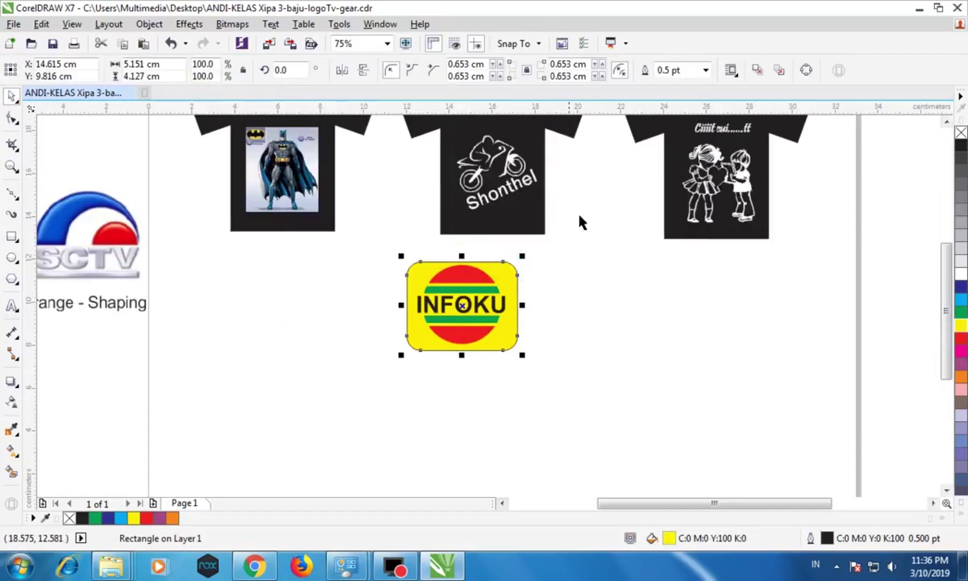
left_click(704, 71)
left_click(676, 154)
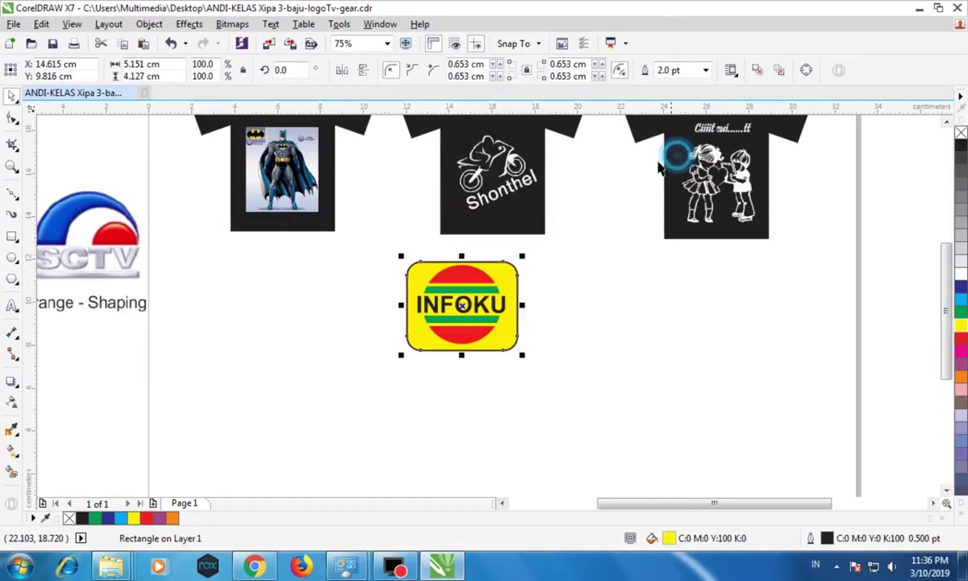
Group the circle segments, the INFOKU text and the rounded rectangle into one object.
left_click_drag(354, 251, 630, 426)
left_click(657, 71)
left_click(598, 216)
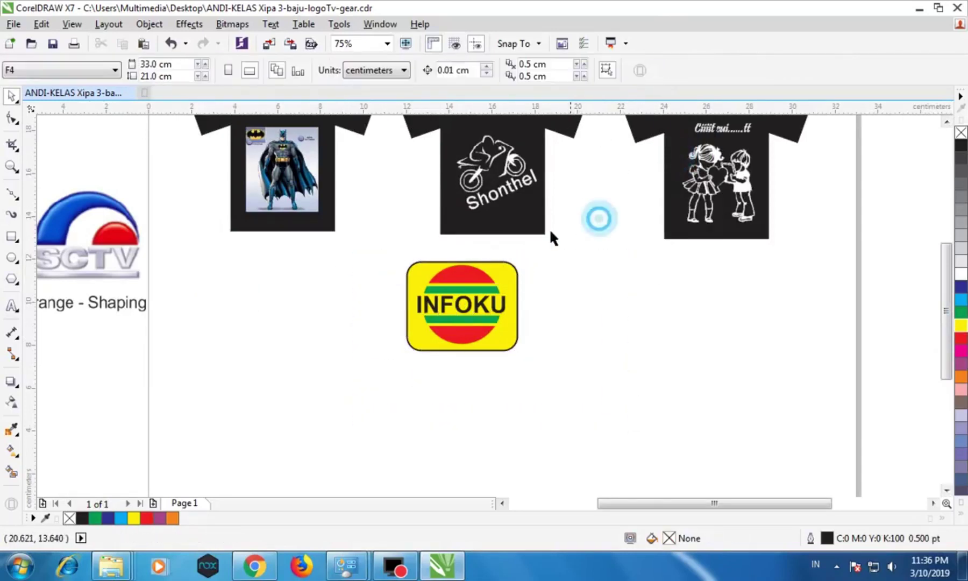
left_click(477, 268)
left_click(382, 241)
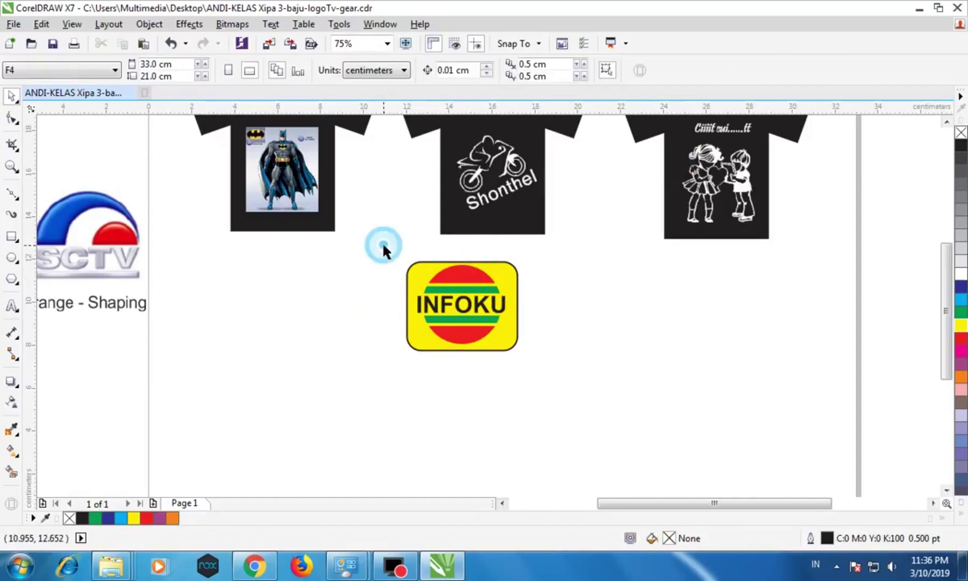
Centre the circle segments vertically on the rounded rectangle, and do the same with the INFOKU text.
left_click(476, 281)
left_click(510, 271, "shift")
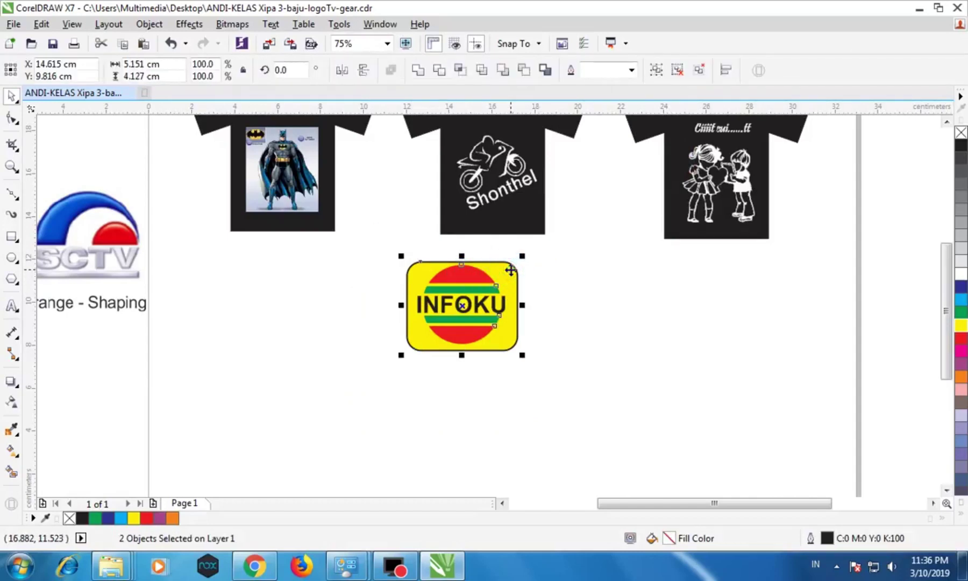
left_click(564, 271)
left_click(487, 308, "ctrl")
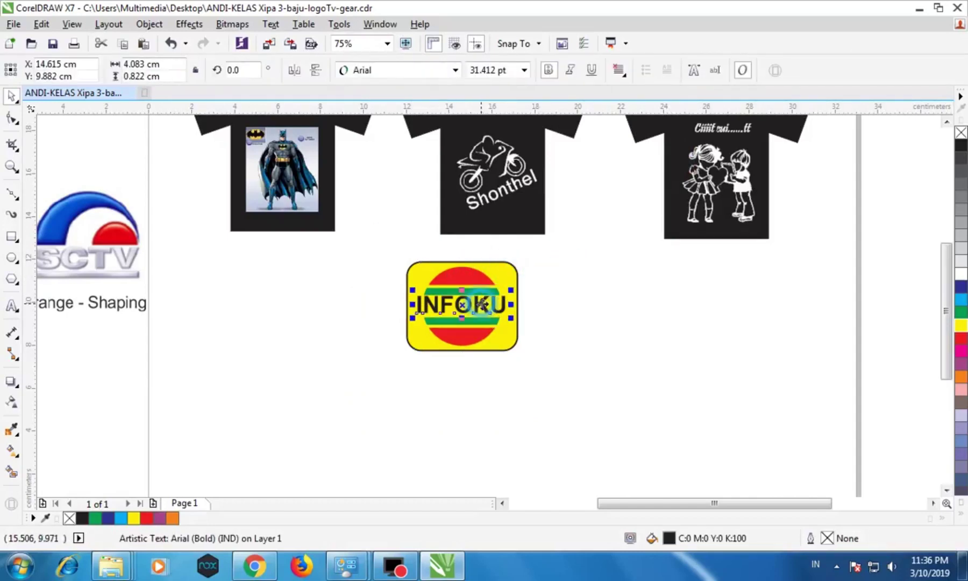
left_click(515, 270, "shift")
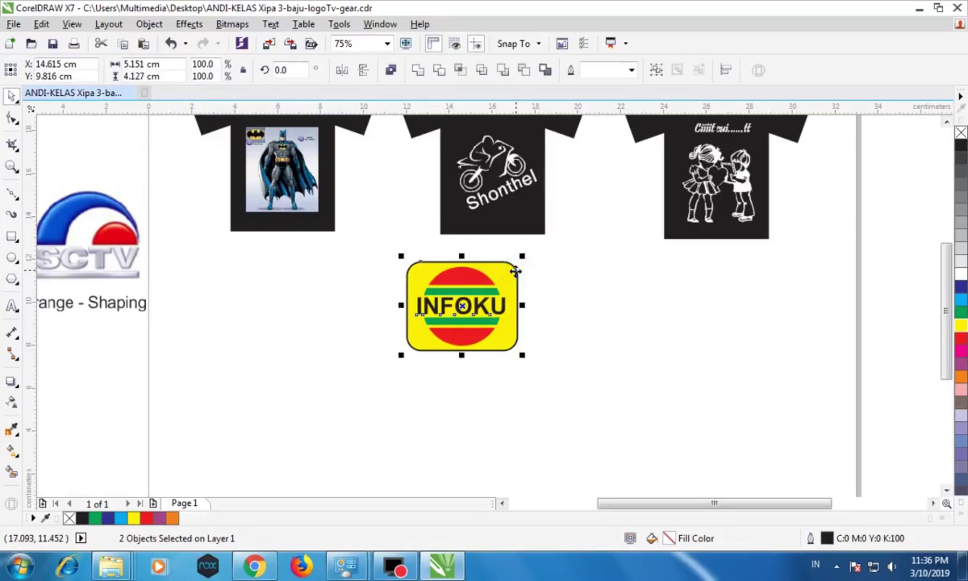
left_click(585, 272)
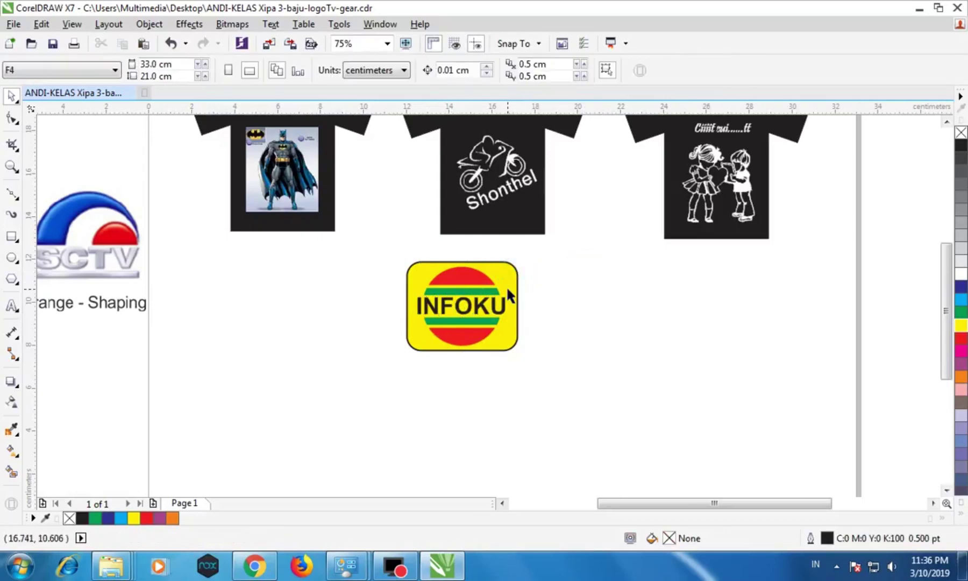
Shift the circle segments slightly off centre and realign them horizontally and vertically with the rounded rectangle.
left_click(456, 287)
scroll(471, 276, "up", 3)
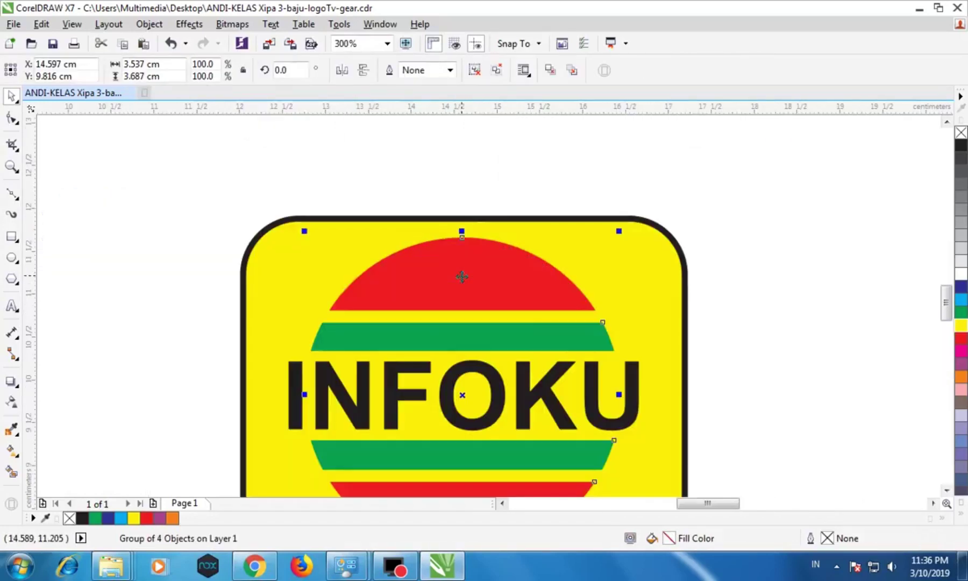
left_click(460, 274)
left_click(776, 249)
scroll(675, 311, "down", 2)
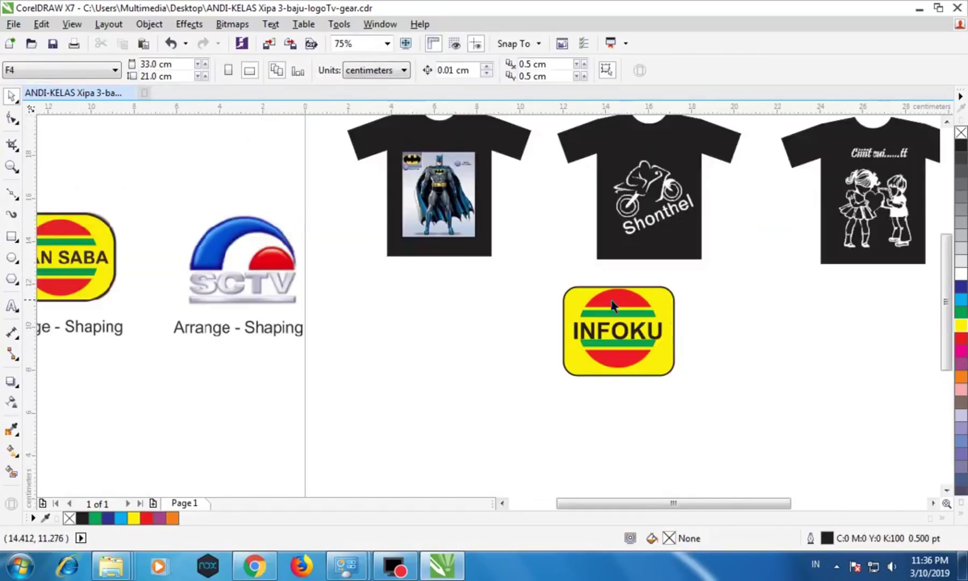
left_click(616, 295)
scroll(739, 349, "up", 1)
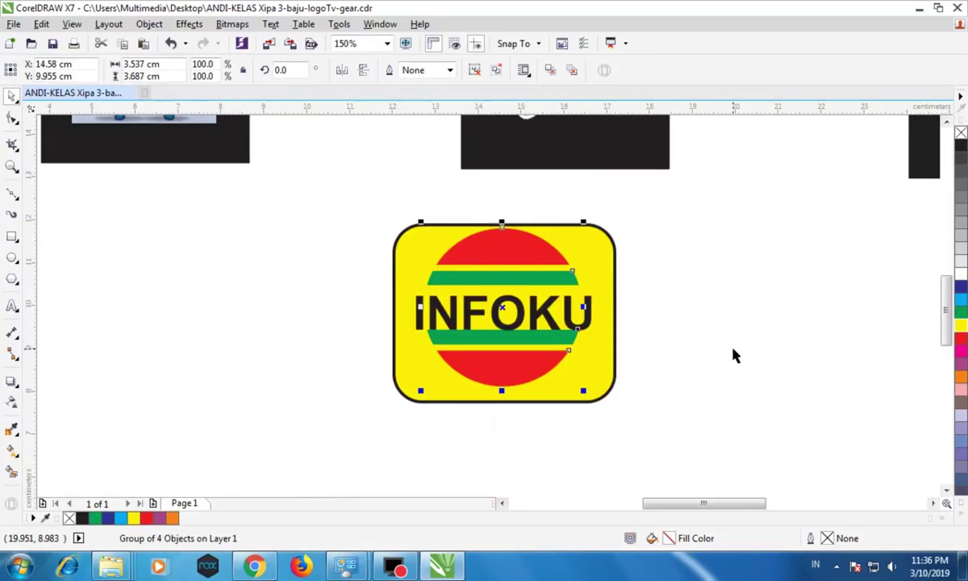
left_click(606, 238, "shift")
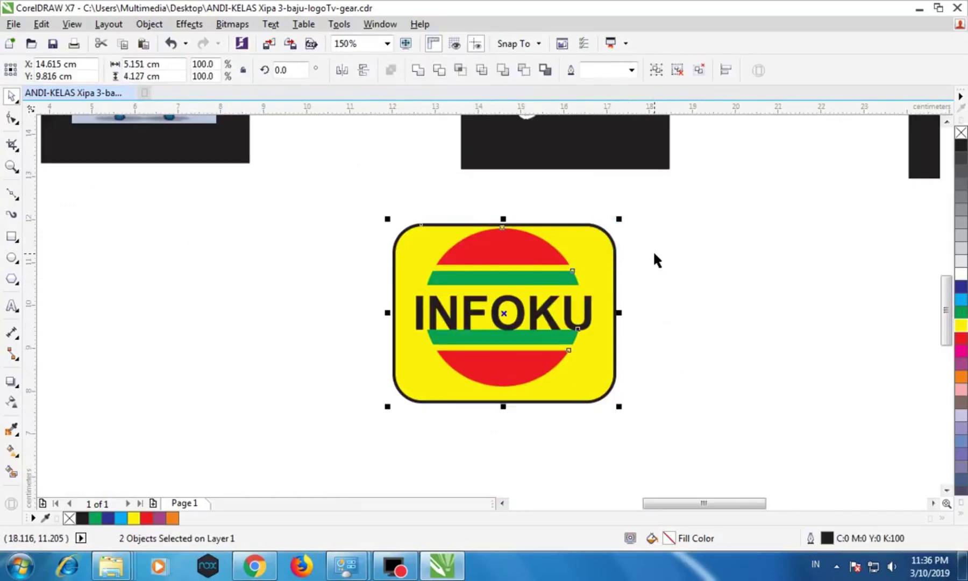
key("e")
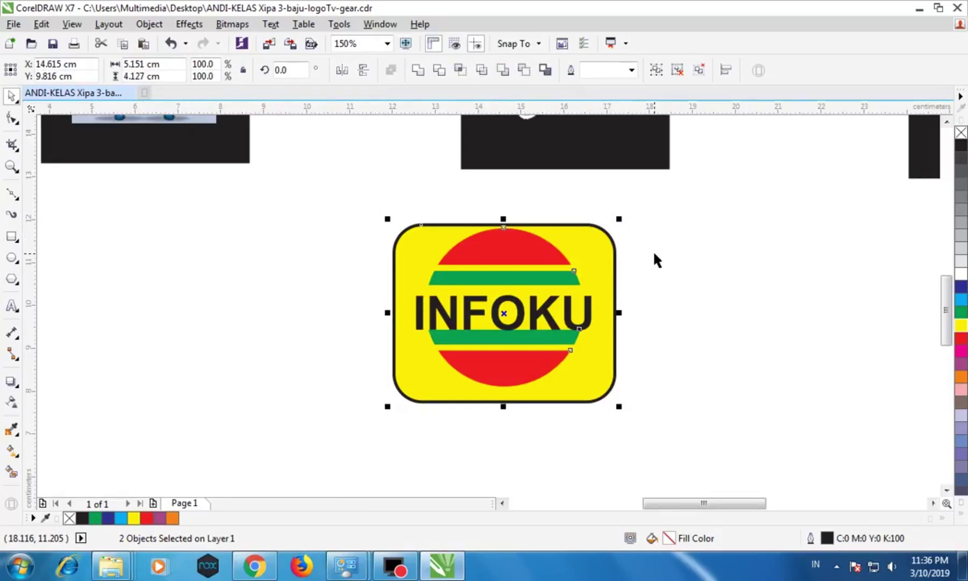
left_click(660, 248)
scroll(512, 260, "up", 3)
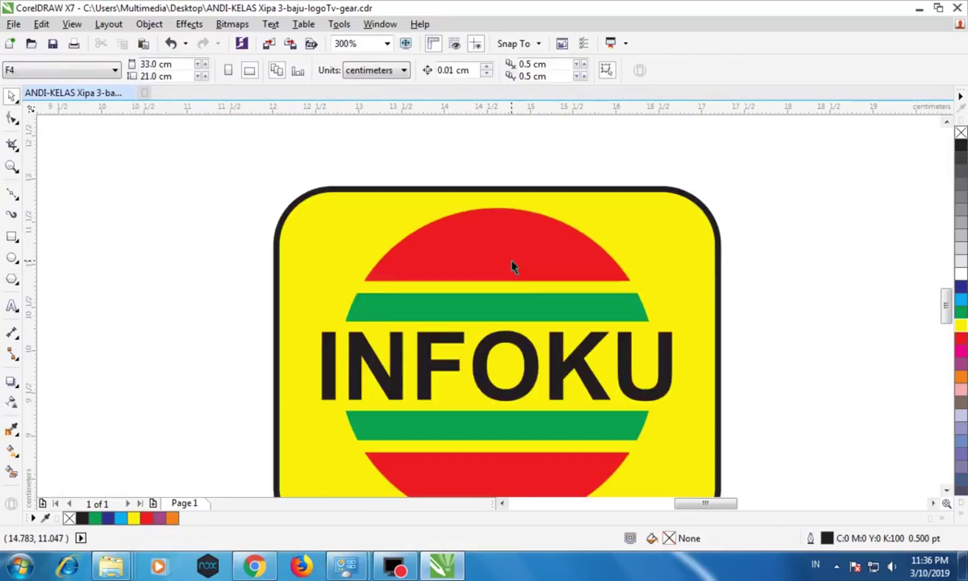
Offset the circle segments, and centre them, the INFOKU text and the rounded rectangle on one another both horizontally and vertically.
left_click(512, 258)
scroll(518, 255, "down", 5)
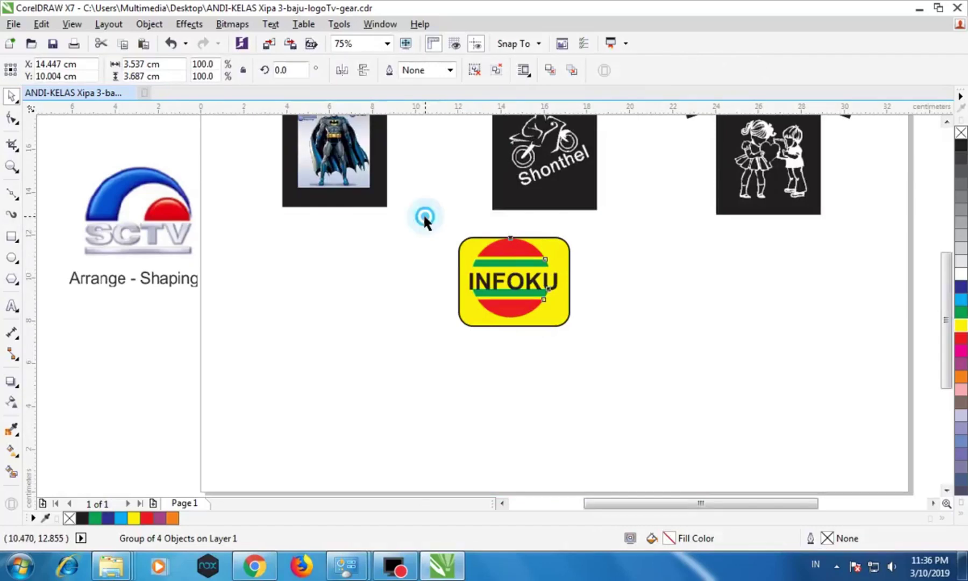
left_click_drag(423, 213, 669, 388)
key("e")
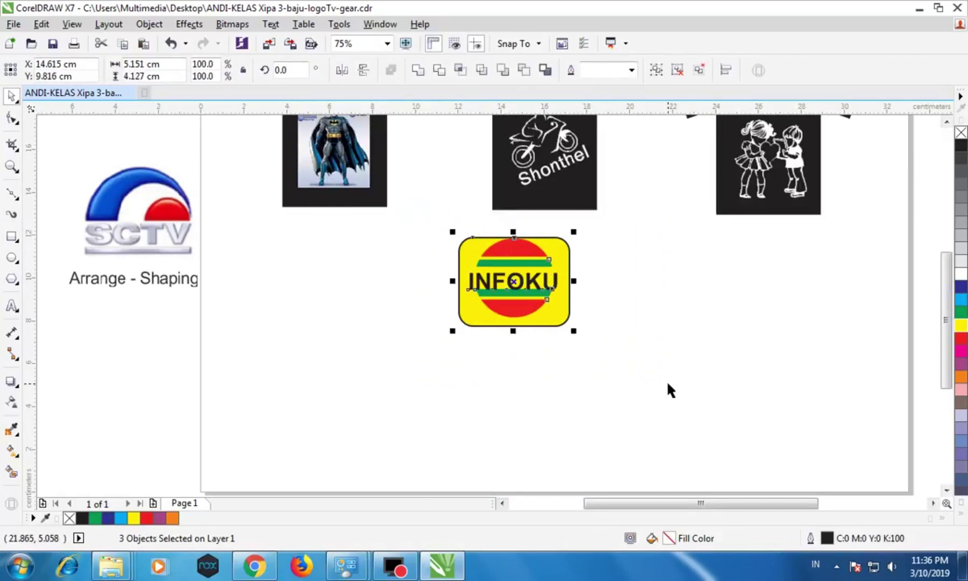
key("c")
left_click(658, 314)
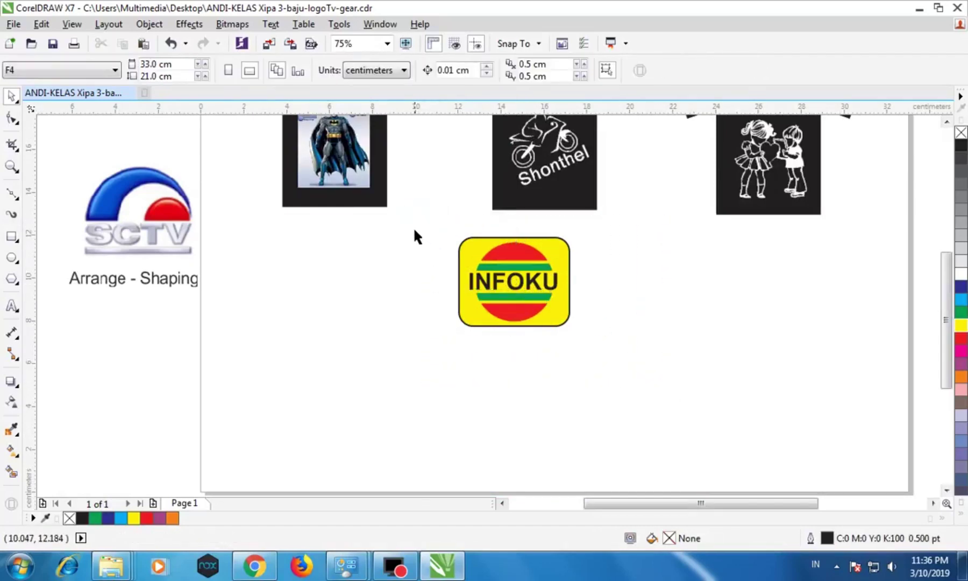
Move the whole INFOKU logo as one group below the Batman shirt and save the document.
left_click_drag(400, 219, 659, 367)
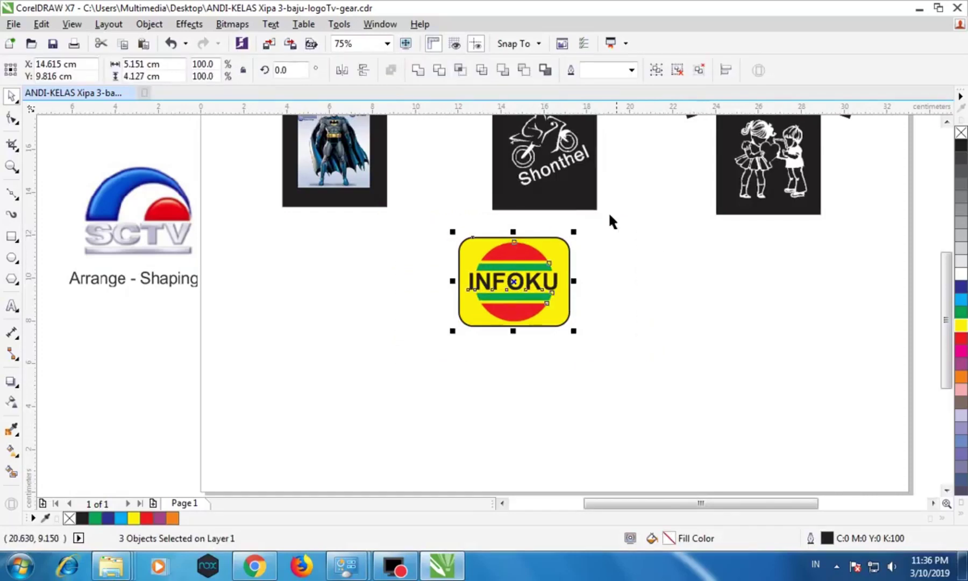
left_click(655, 70)
left_click_drag(528, 290, 354, 291)
left_click(53, 44)
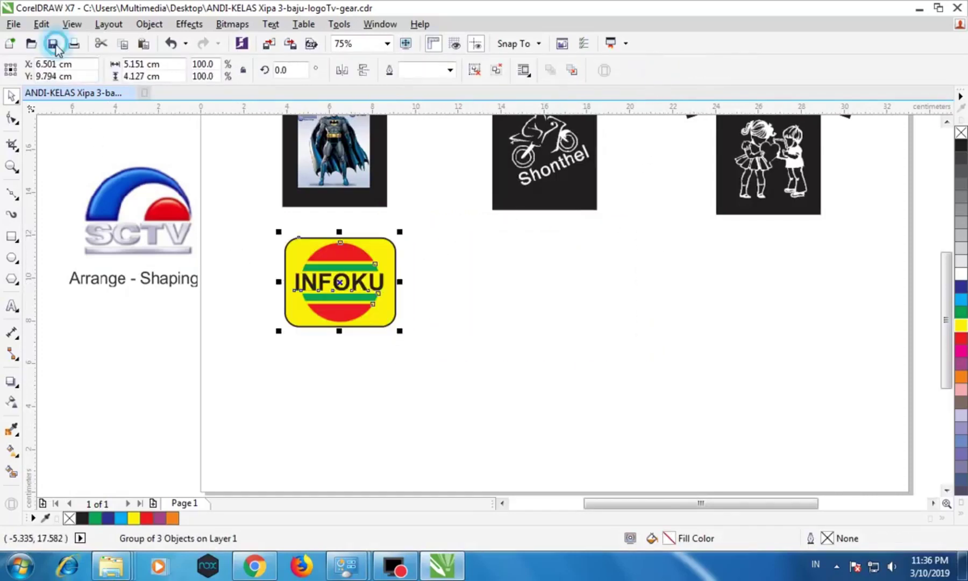
Move the reference logo image below the INFOKU logo and draw a circle about 5.12 cm wide over the SCTV logo.
left_click_drag(160, 209, 408, 371)
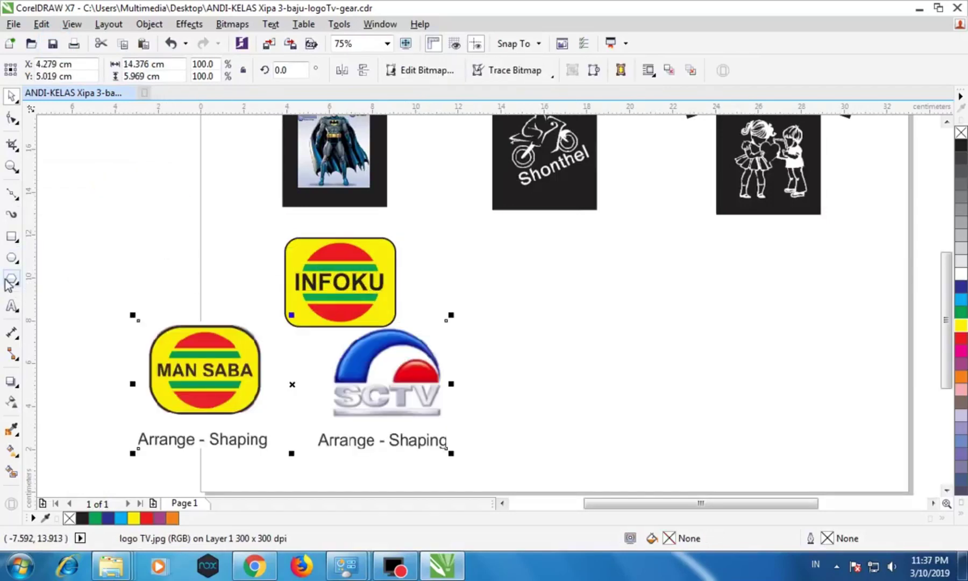
left_click(12, 257)
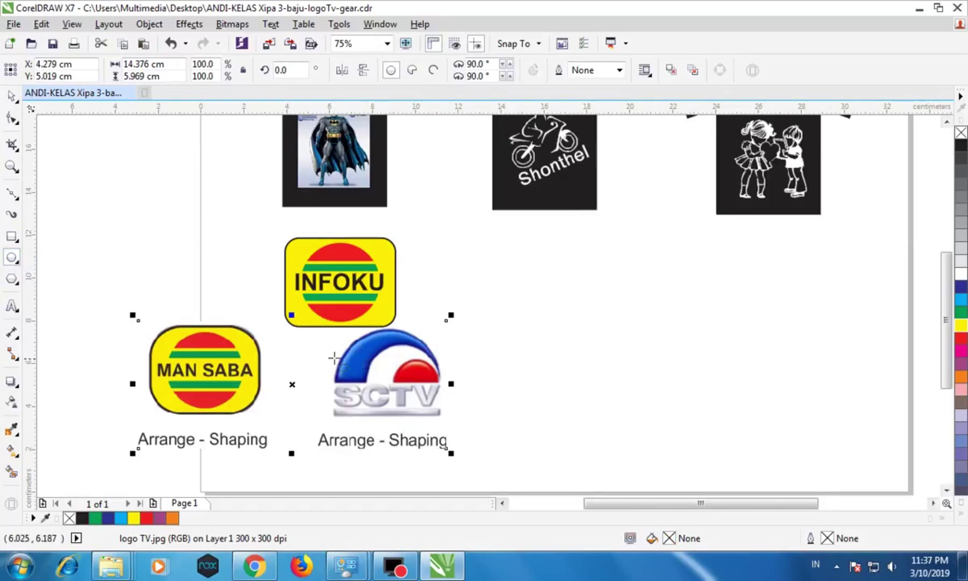
left_click_drag(335, 341, 451, 457)
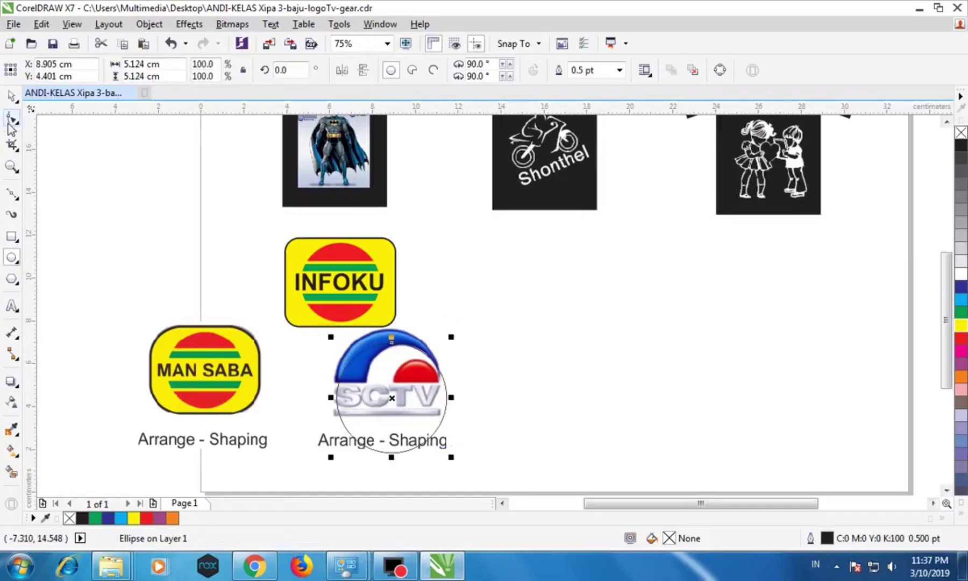
Reposition and resize the circle to about 4.98 cm wide so it follows the outer edge of the SCTV logo's blue arc.
left_click(11, 96)
scroll(331, 329, "up", 2)
left_click_drag(330, 344, 318, 334)
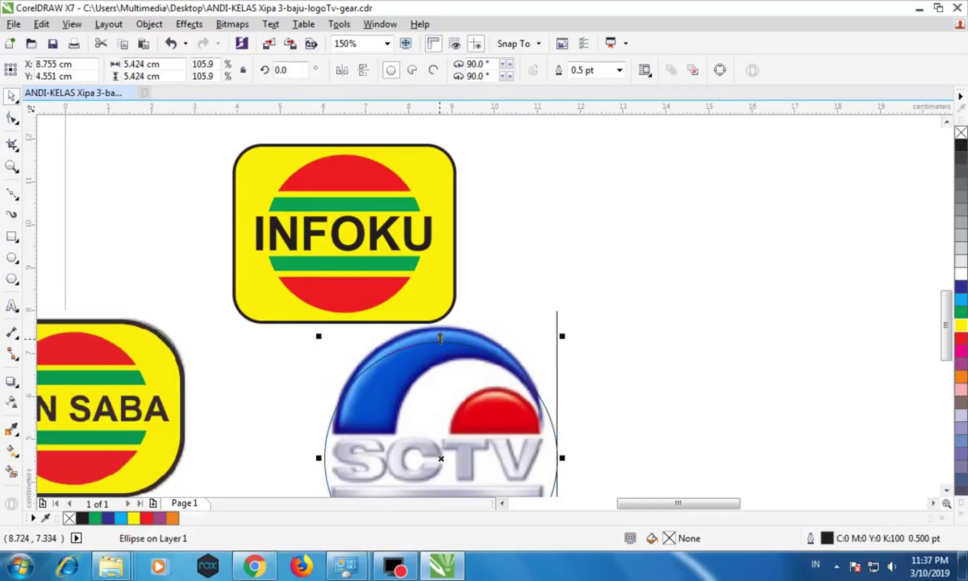
left_click_drag(440, 338, 437, 326)
scroll(437, 327, "down", 2)
scroll(472, 428, "up", 2)
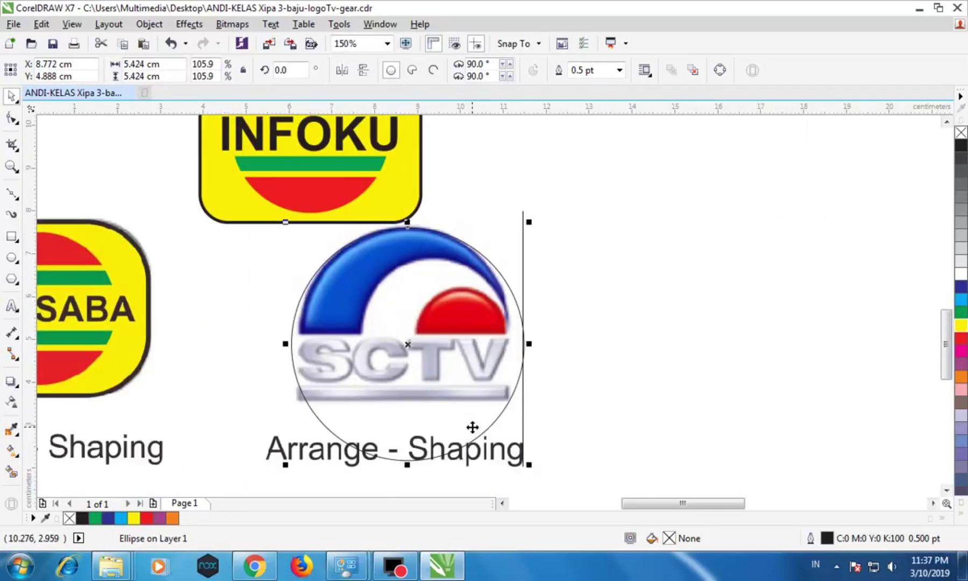
left_click_drag(524, 462, 516, 452)
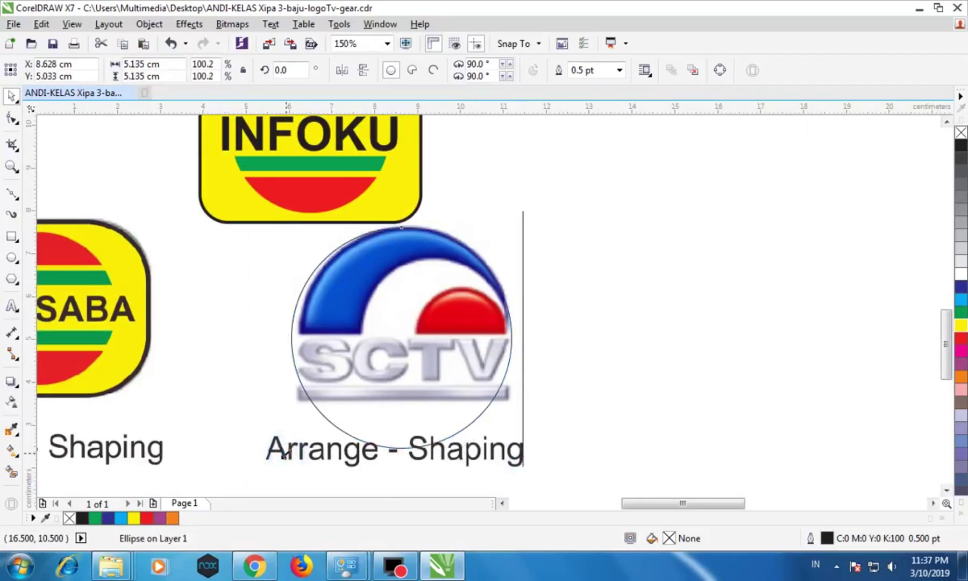
left_click_drag(287, 452, 293, 449)
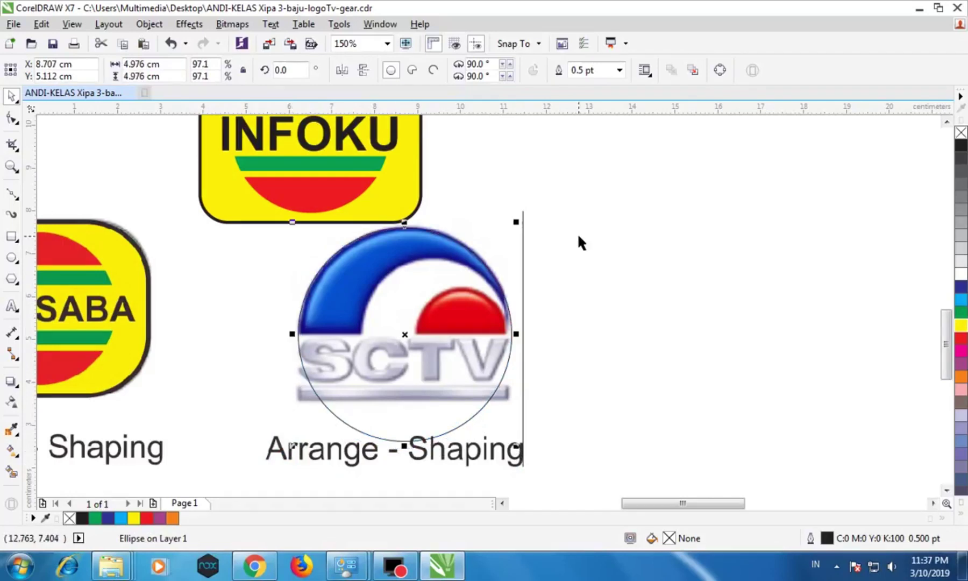
Make a smaller copy of the circle, about 3.39 cm wide, and place it on the empty page area beside the SCTV logo.
left_click_drag(290, 220, 367, 296)
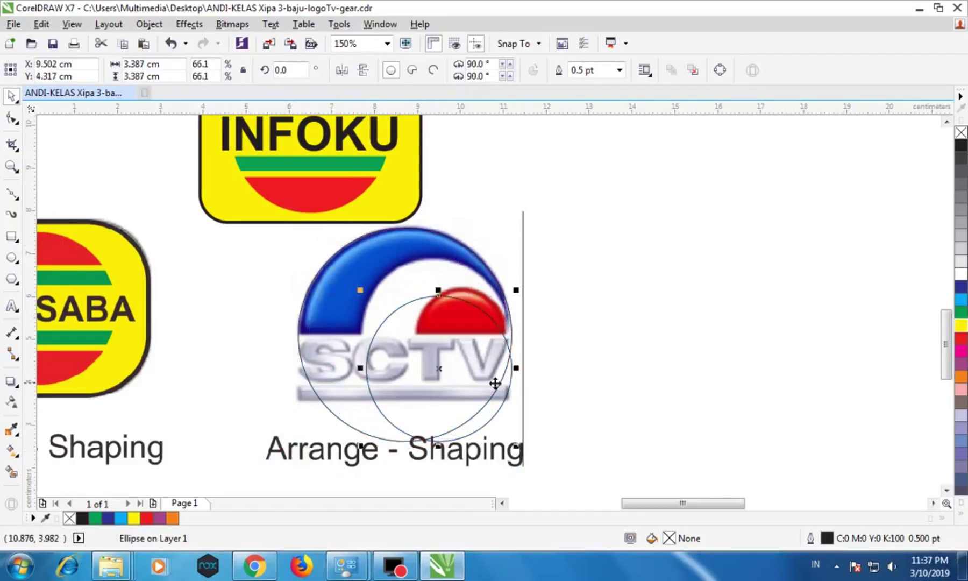
left_click_drag(441, 369, 700, 266)
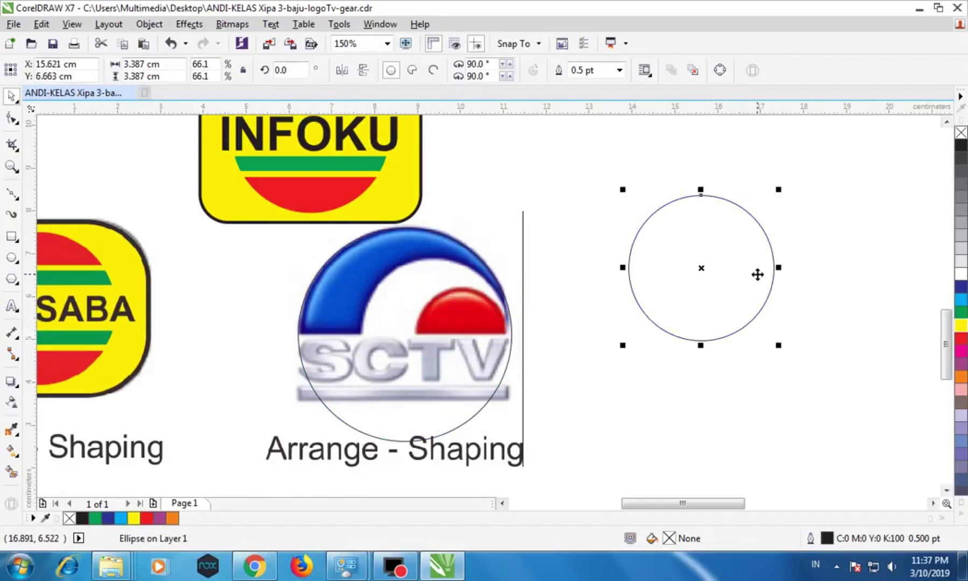
Place the smaller circle against the SCTV arc's inner edge and enlarge it to about 3.51 cm, touching the outer circle's rightmost point.
left_click_drag(774, 267, 510, 335)
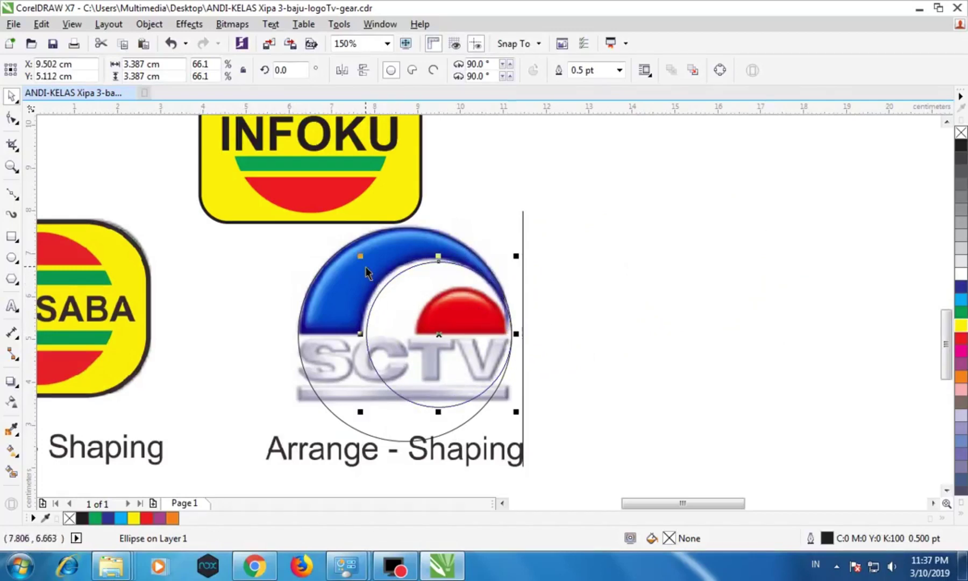
left_click_drag(359, 262, 354, 257)
left_click_drag(440, 324, 791, 240)
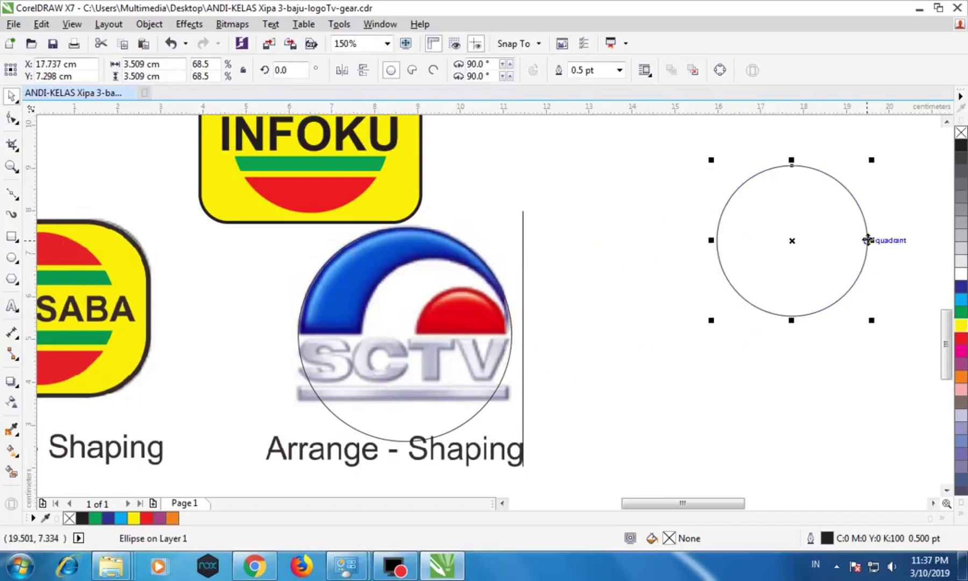
left_click_drag(867, 240, 510, 334)
left_click(654, 252)
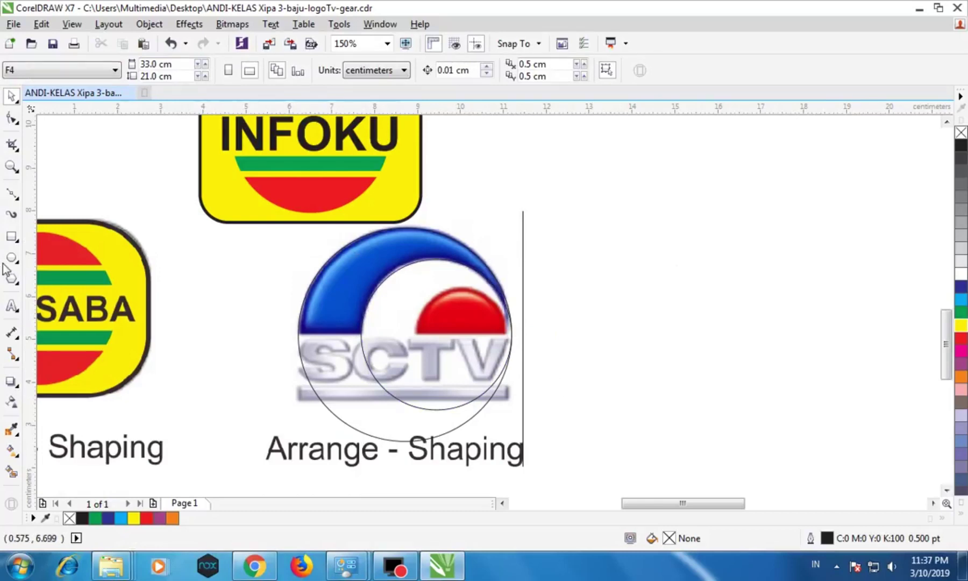
Duplicate the inner circle, shrink the copy to about 2.33 cm wide and fit it around the red half-circle, touching the other circles' rightmost point.
left_click(360, 286)
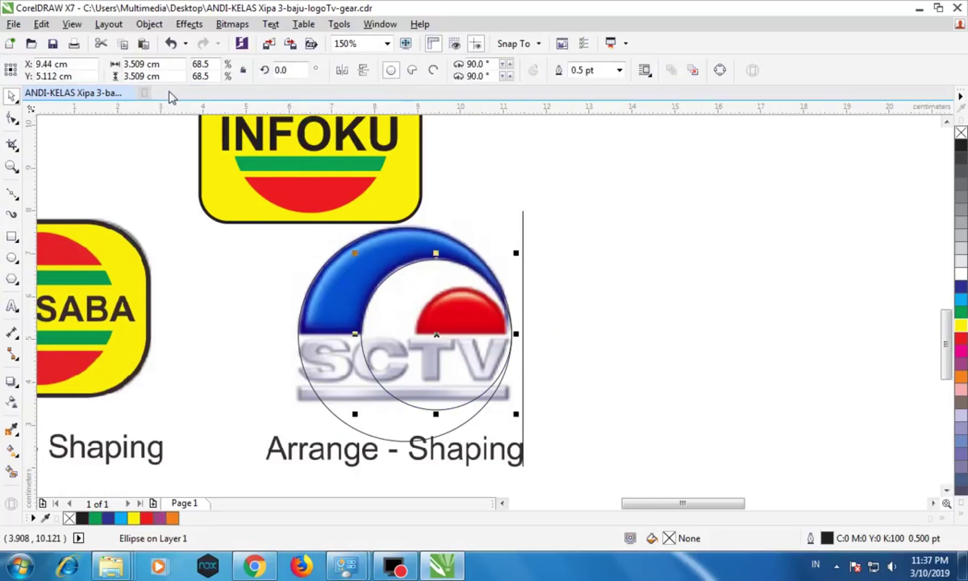
left_click(122, 44)
left_click(143, 44)
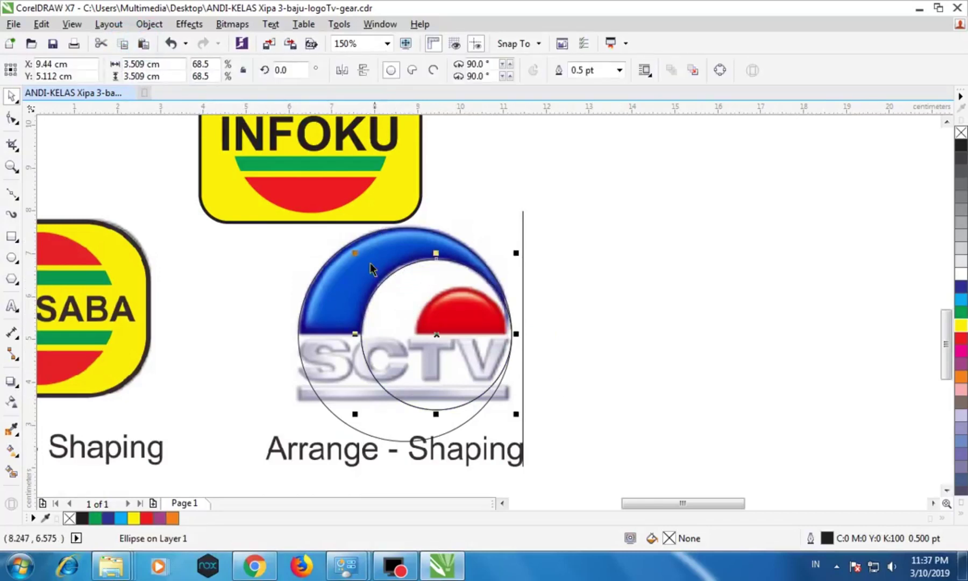
left_click_drag(354, 252, 404, 301)
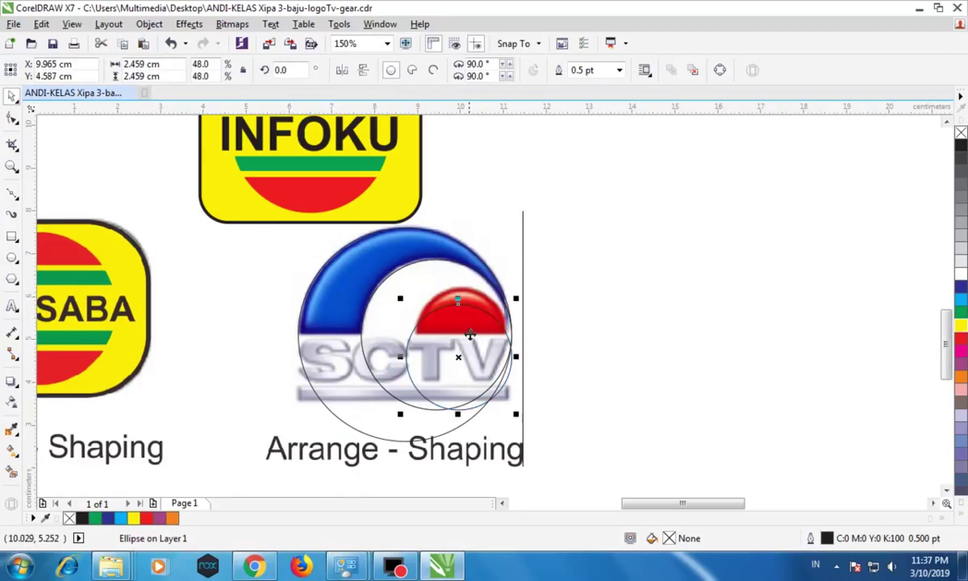
left_click_drag(466, 340, 469, 304)
left_click_drag(412, 283, 402, 279)
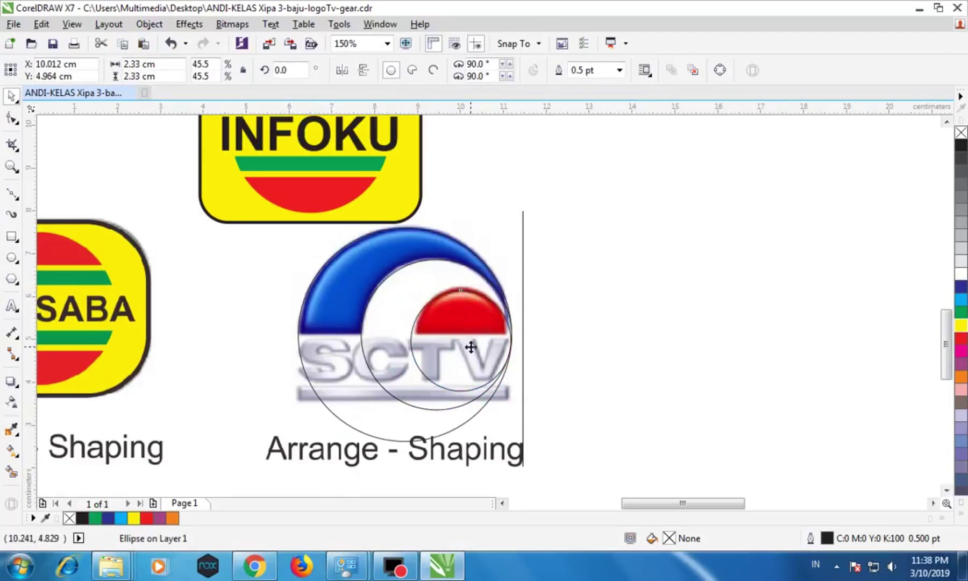
left_click_drag(471, 347, 510, 334)
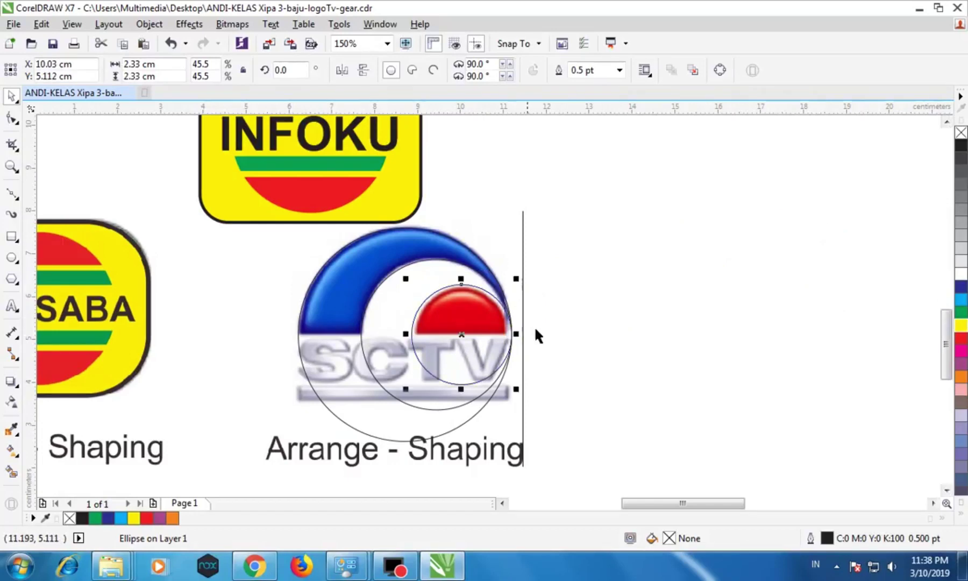
left_click(686, 282)
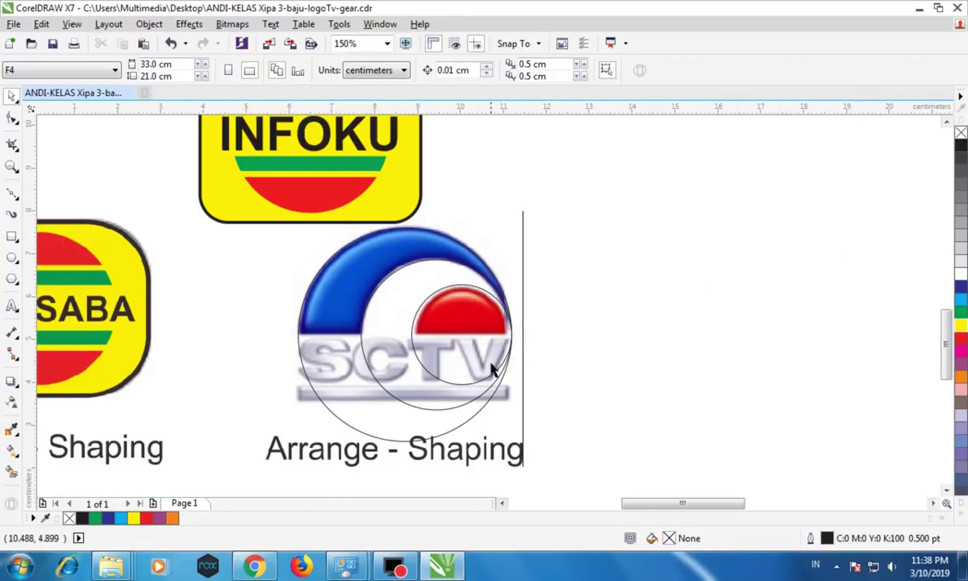
Fill the large circle yellow, the middle one cyan and the small one blue, and move the reference logo image off the circles.
left_click(338, 411)
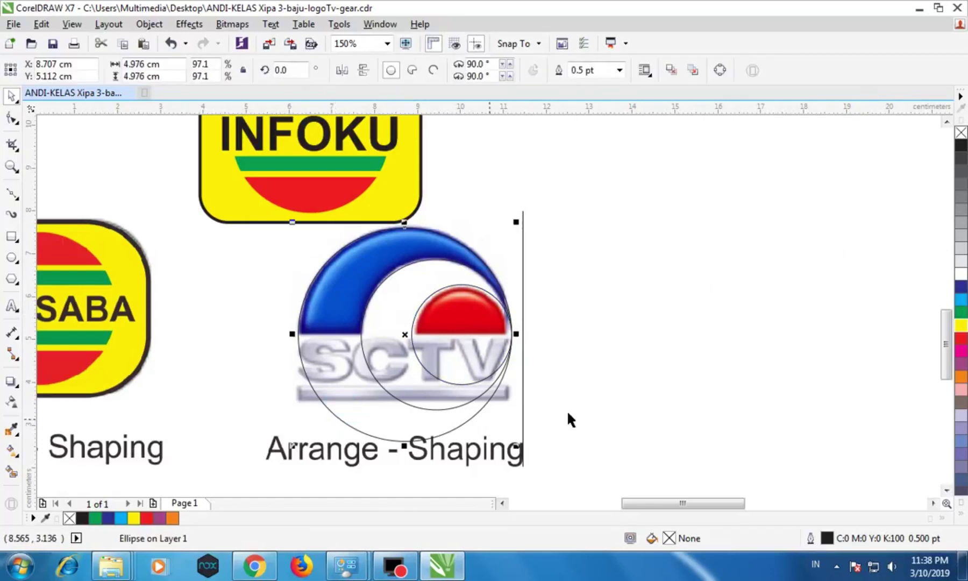
left_click(961, 325)
left_click(788, 289)
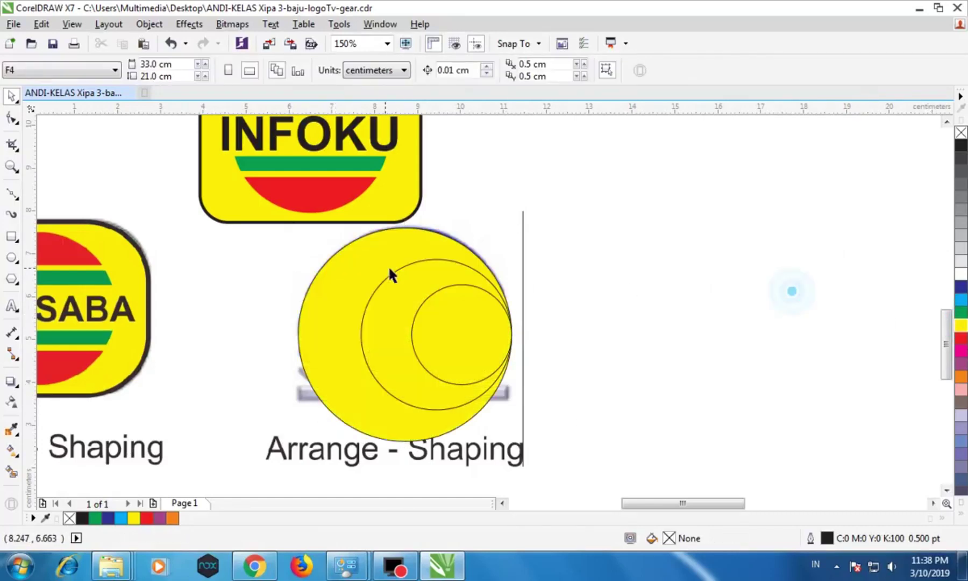
left_click(400, 272)
left_click(961, 299)
left_click(771, 293)
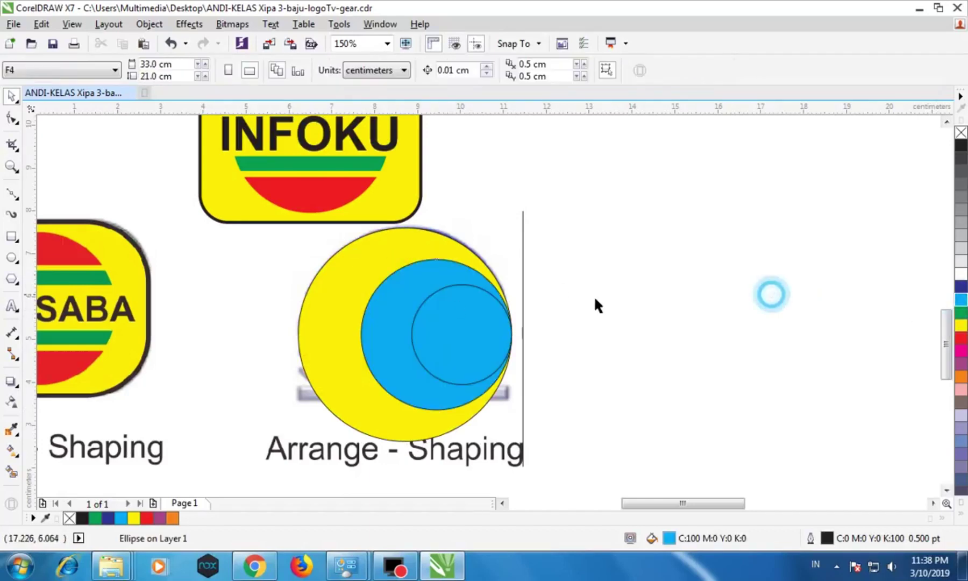
left_click(461, 308)
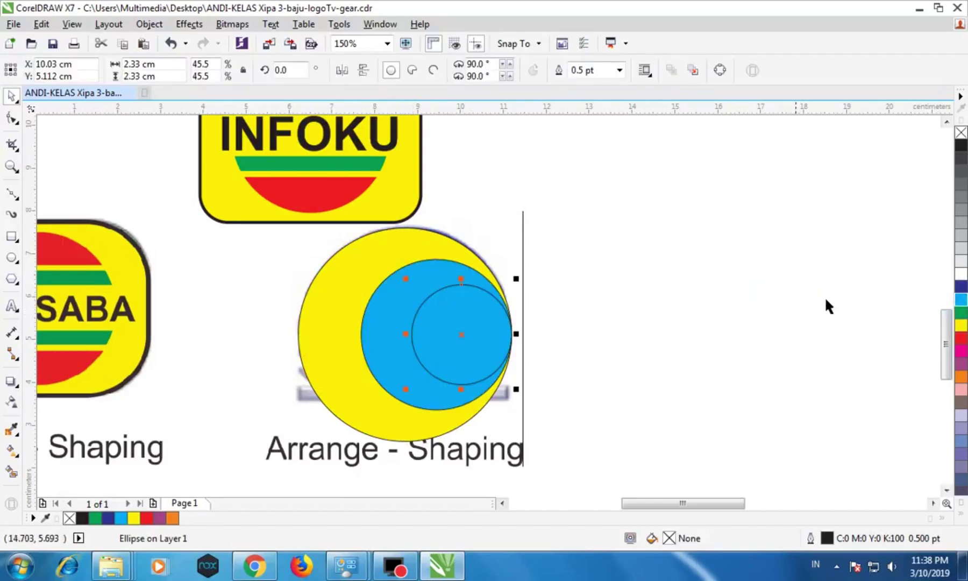
left_click(961, 287)
left_click(797, 280)
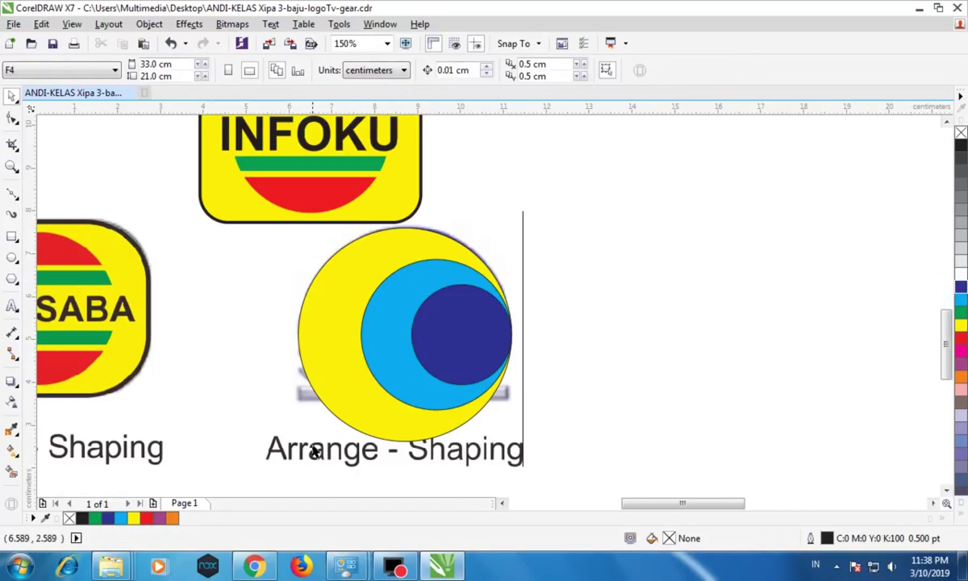
left_click_drag(311, 446, 87, 446)
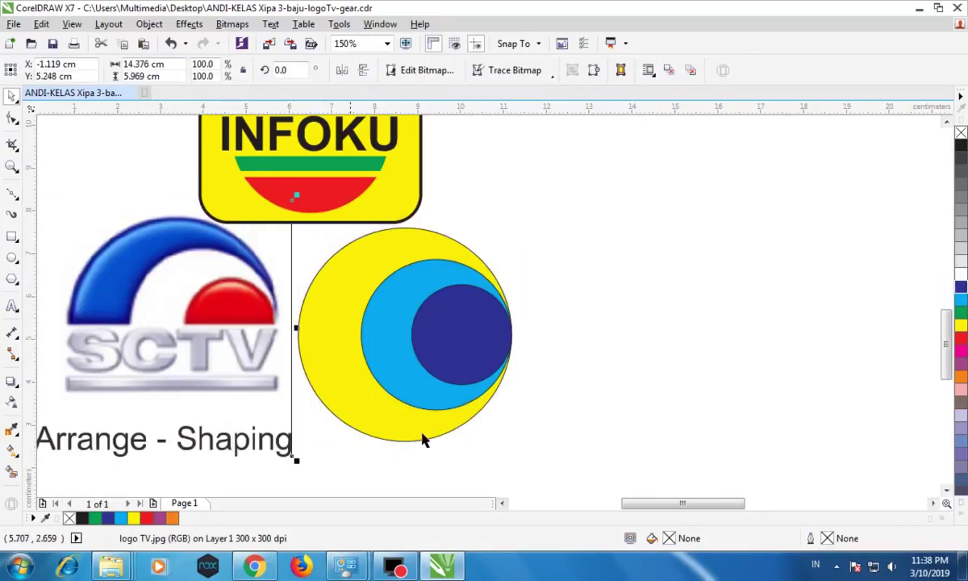
left_click(733, 345)
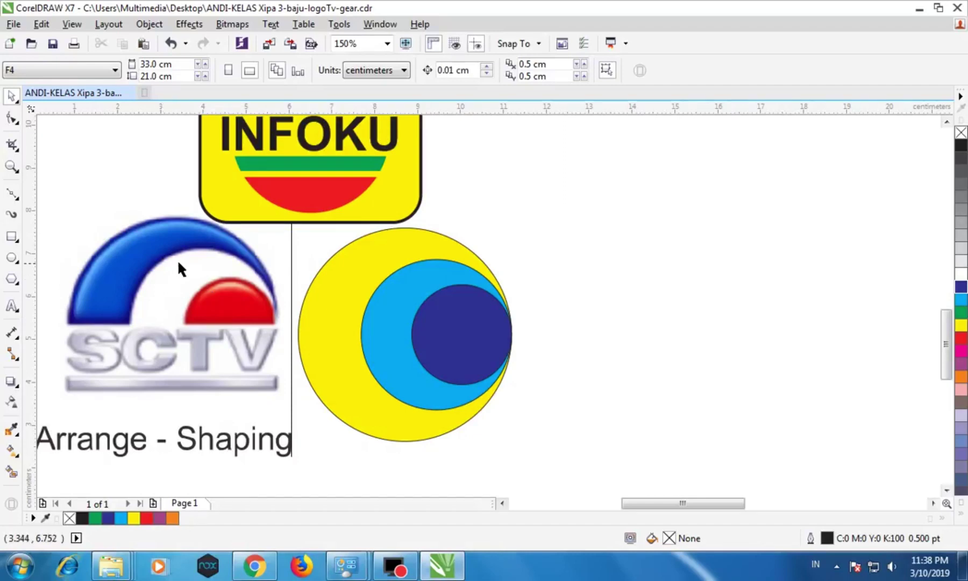
Try to cut the cyan circle out of the large yellow circle with Back Minus Front.
left_click(382, 304)
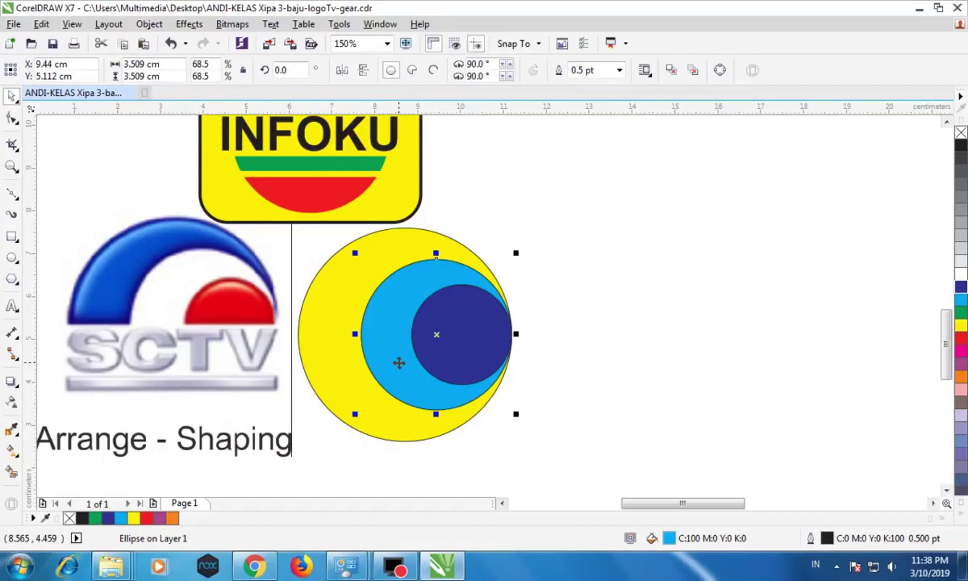
left_click(323, 283, "shift")
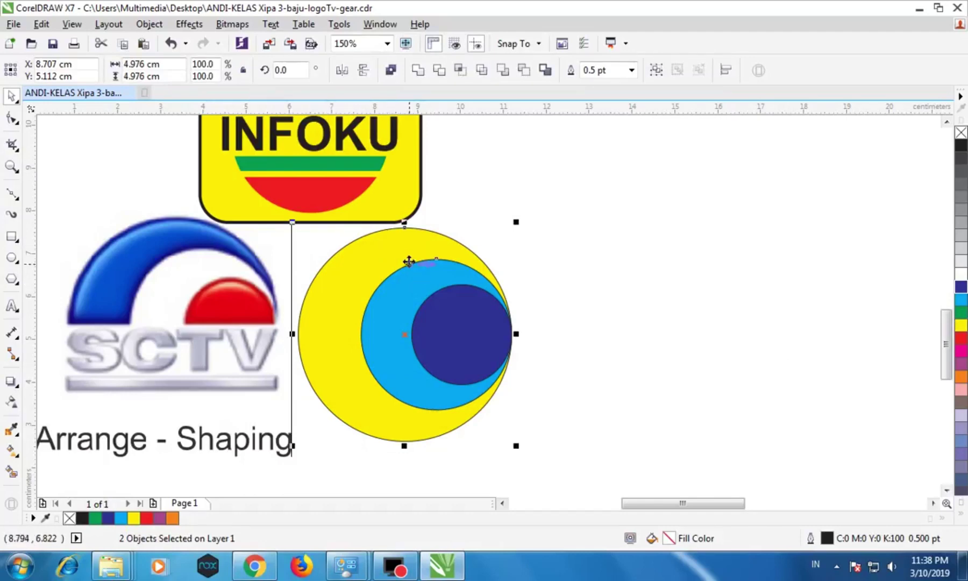
left_click(524, 70)
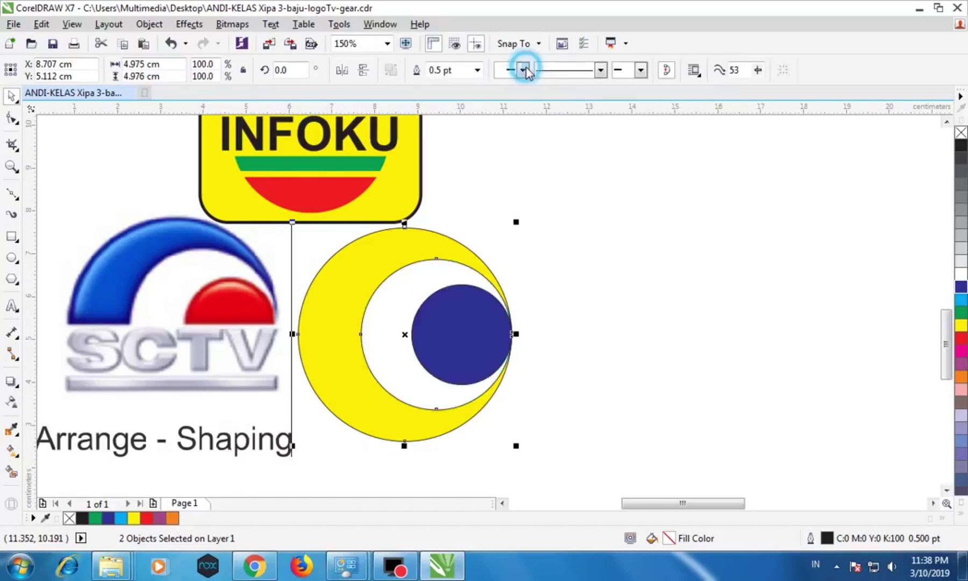
left_click(649, 212)
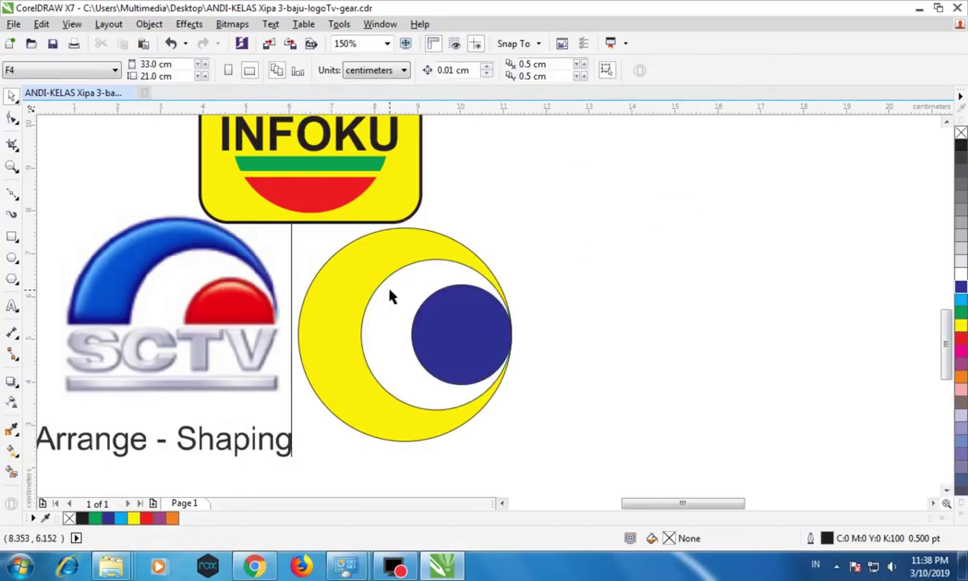
Draw a rectangle about 13.78 by 4.57 cm across the lower half of the shapes, fill it blue and send it to the back.
left_click(11, 237)
left_click_drag(157, 304, 748, 491)
left_click(961, 289)
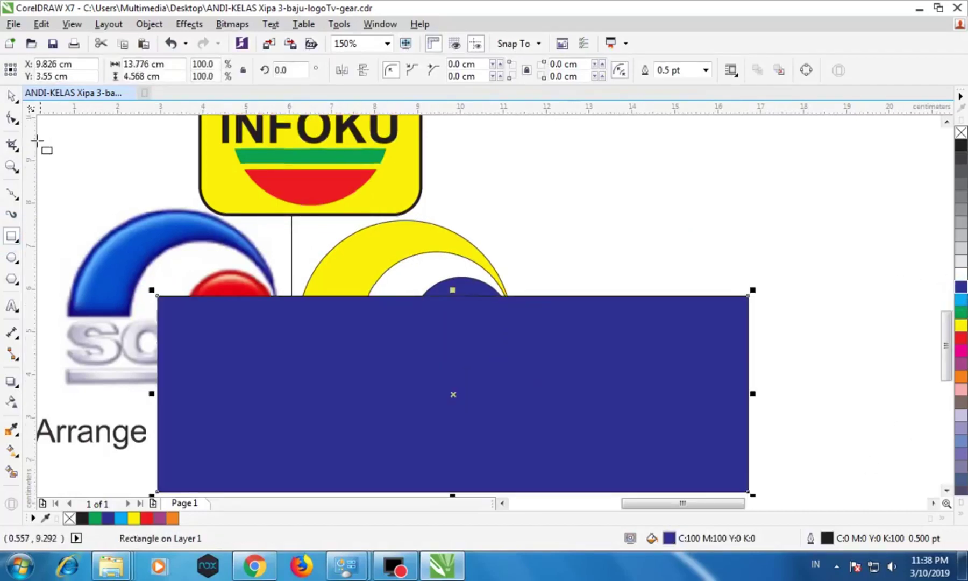
left_click(12, 95)
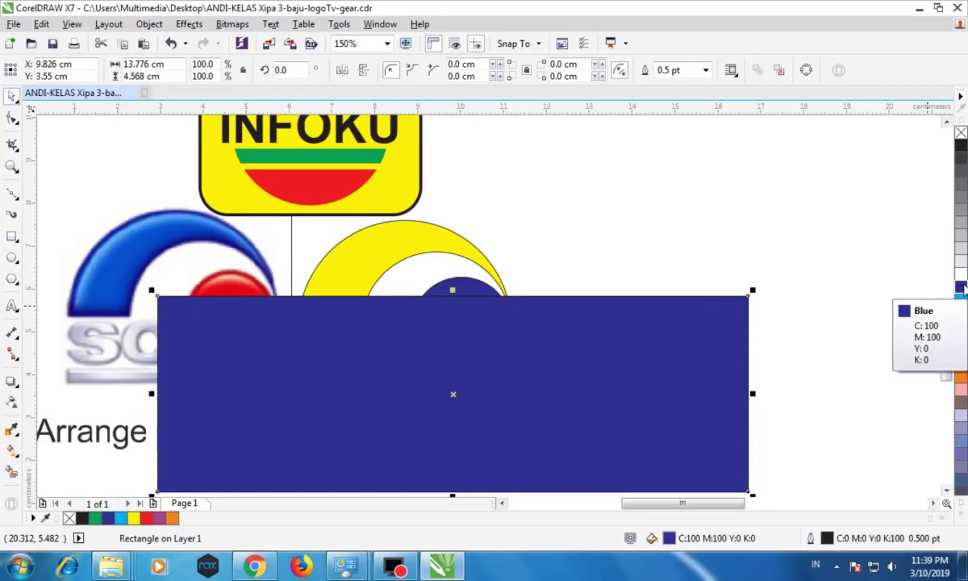
right_click(561, 368)
left_click(627, 383)
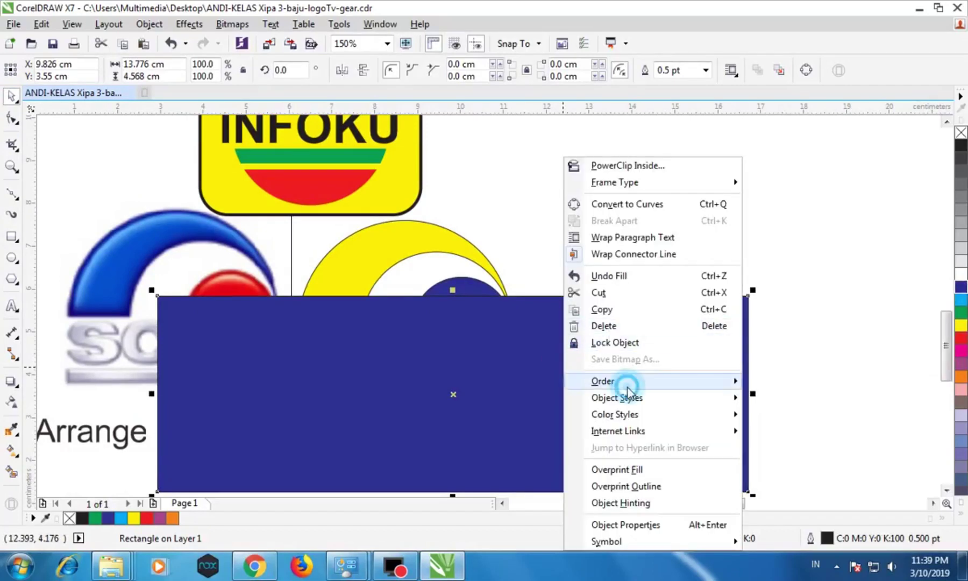
left_click(793, 396)
left_click(810, 343)
left_click(680, 379)
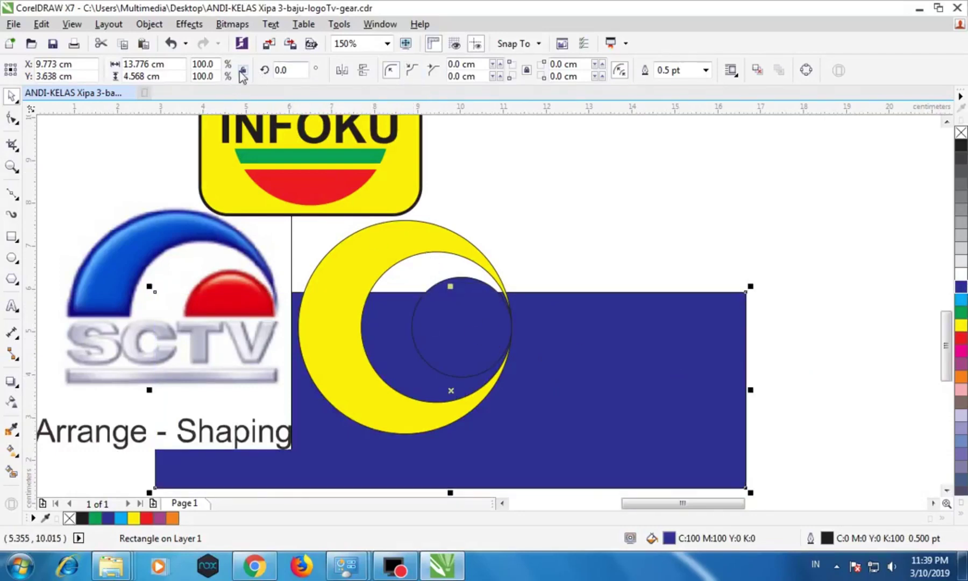
Undo the blue rectangle and the cutting of the cyan circle from the yellow one.
left_click(169, 43)
left_click(170, 43)
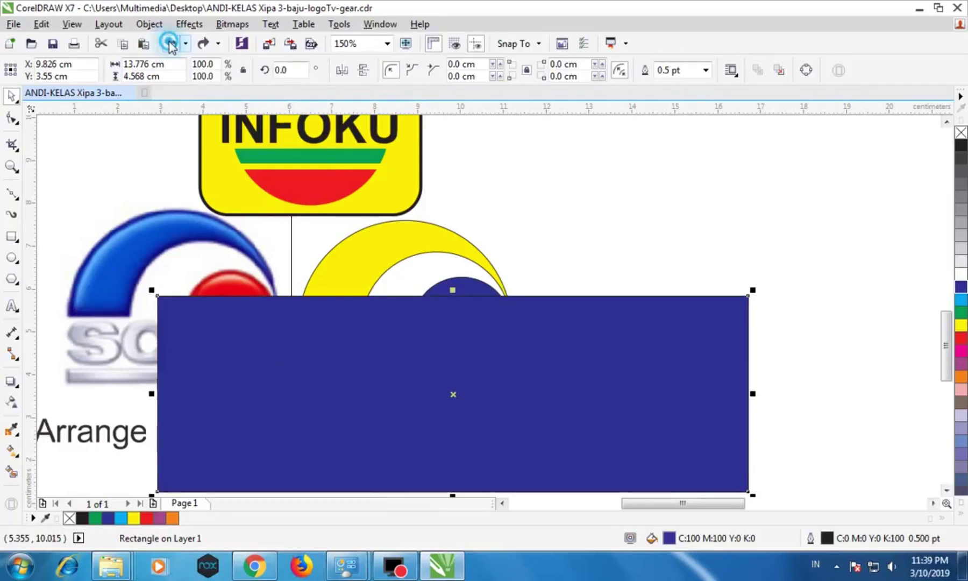
left_click(170, 43)
left_click(170, 43)
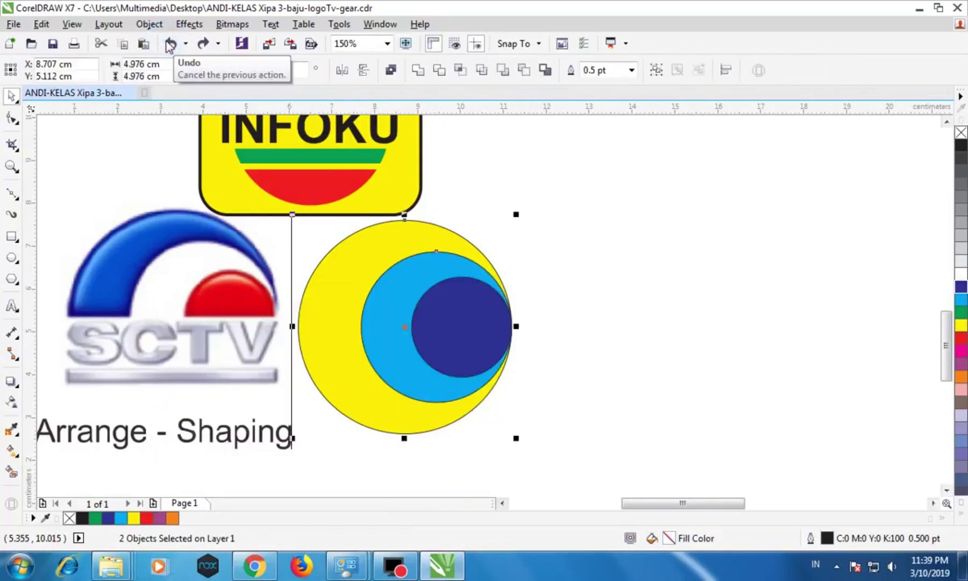
left_click(639, 246)
Fill the middle circle white and move the reference logo image further away from the circles.
left_click(410, 261)
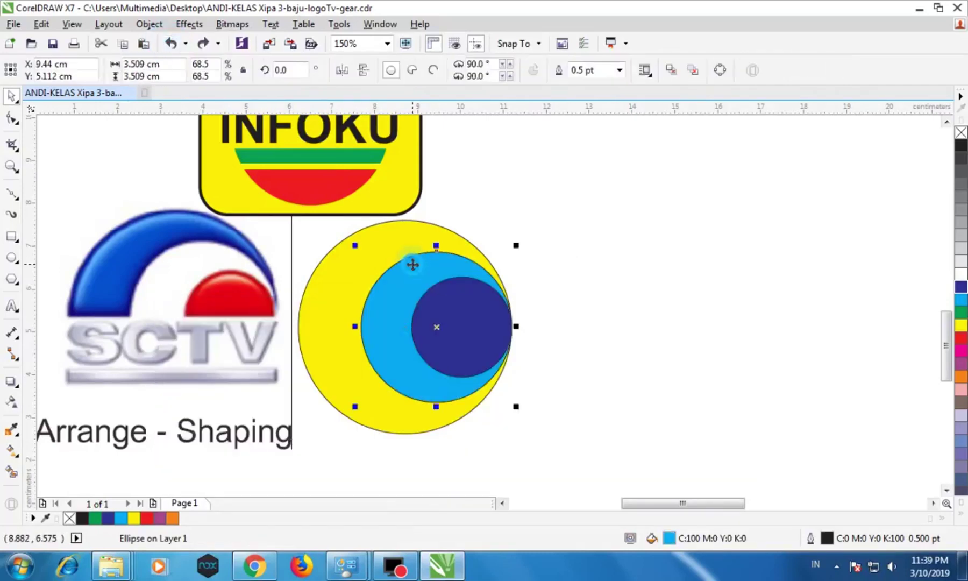
left_click(961, 275)
left_click(733, 283)
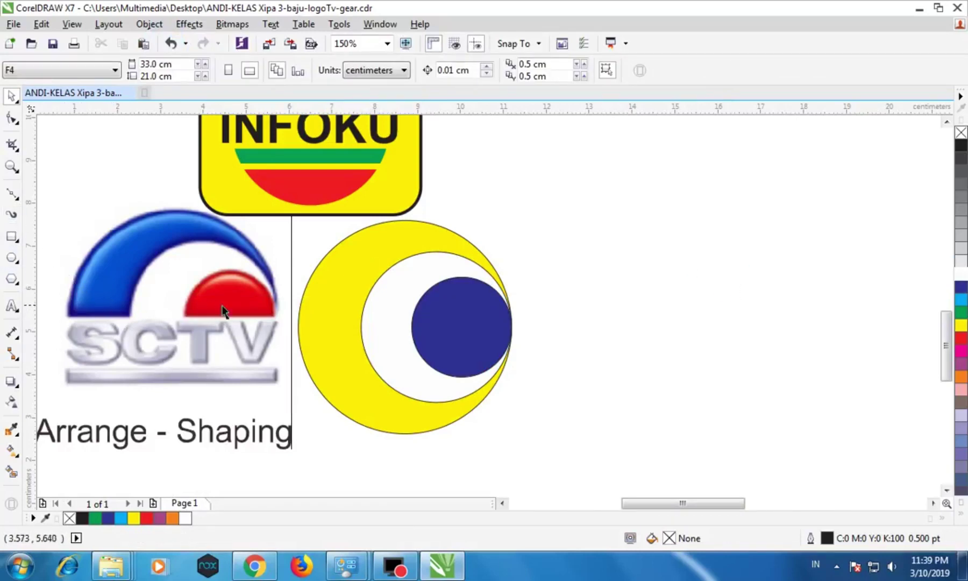
left_click_drag(225, 298, 190, 297)
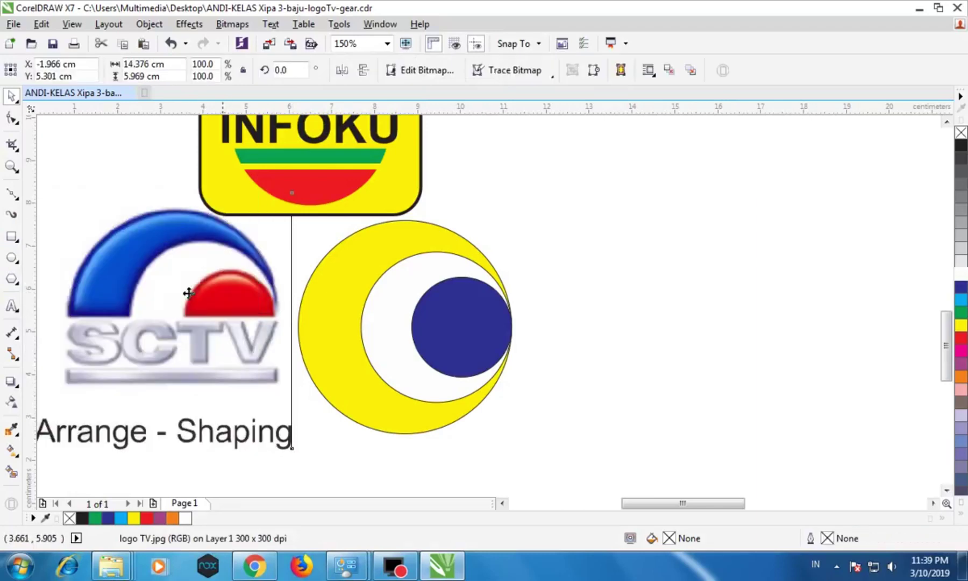
Draw a rectangle about 12.01 by 4.25 cm across the circles' lower part, fill it cyan and send it to the back of the page.
left_click(12, 237)
left_click(266, 293)
mouse_move(297, 303)
left_mouse_down()
mouse_move(758, 451)
mouse_move(780, 475)
left_mouse_up()
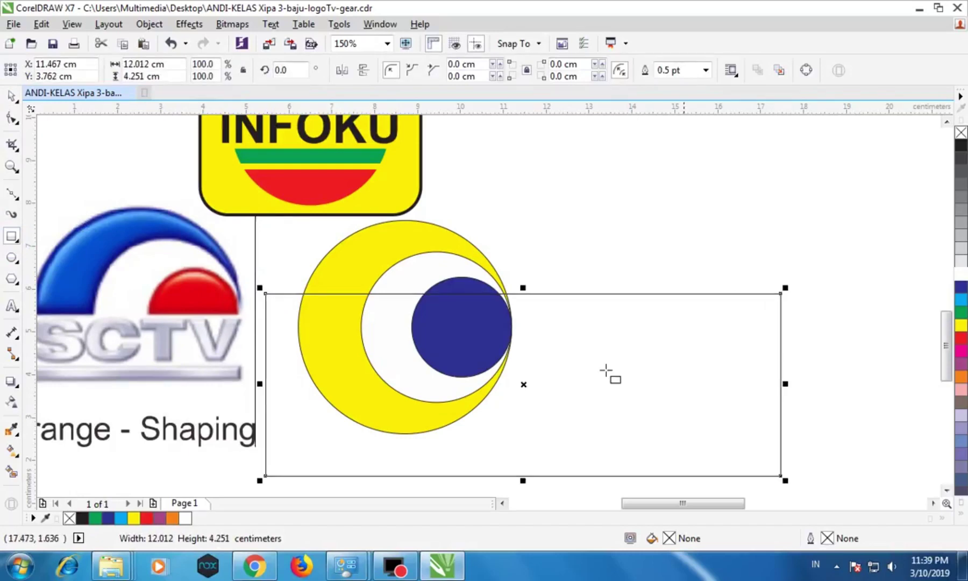
left_click(11, 96)
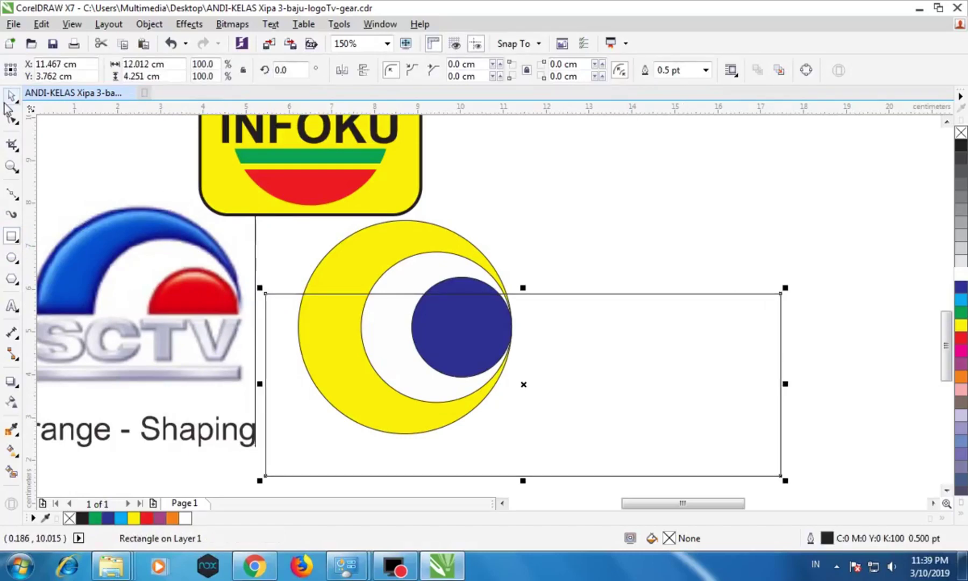
left_click(961, 300)
right_click(674, 342)
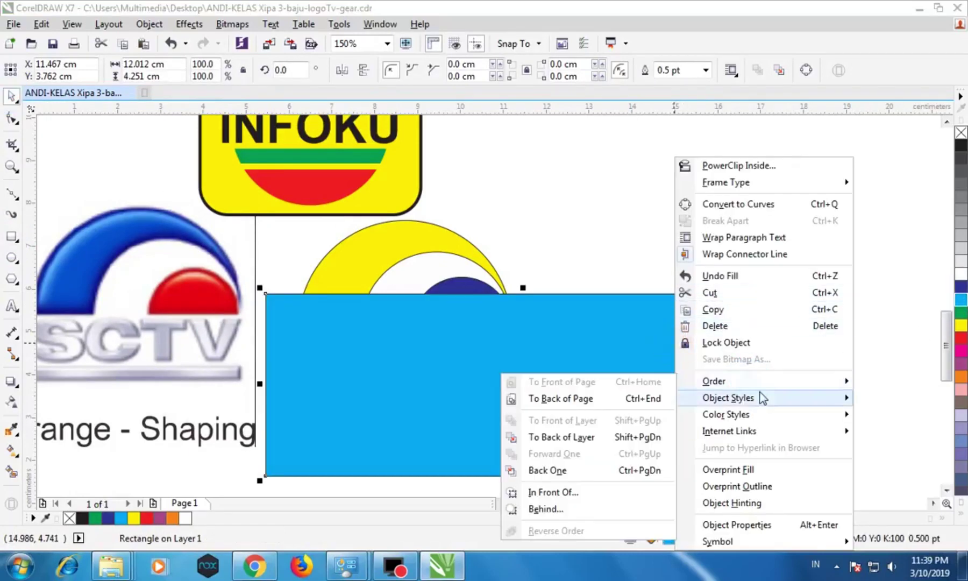
left_click(561, 399)
left_click(663, 242)
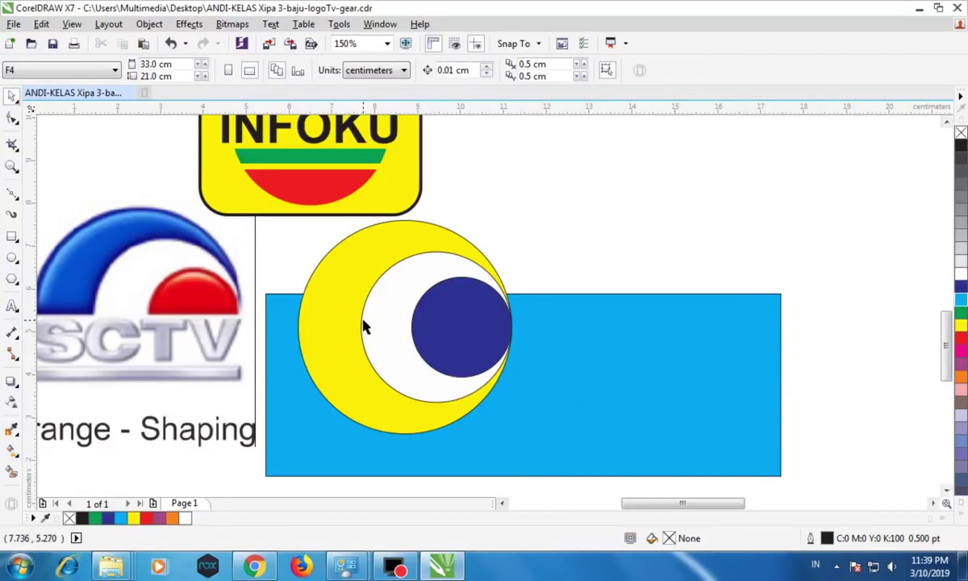
Cut the white circle out of the yellow circle with Back Minus Front and move the cyan rectangle clear of the shapes.
left_click(381, 301)
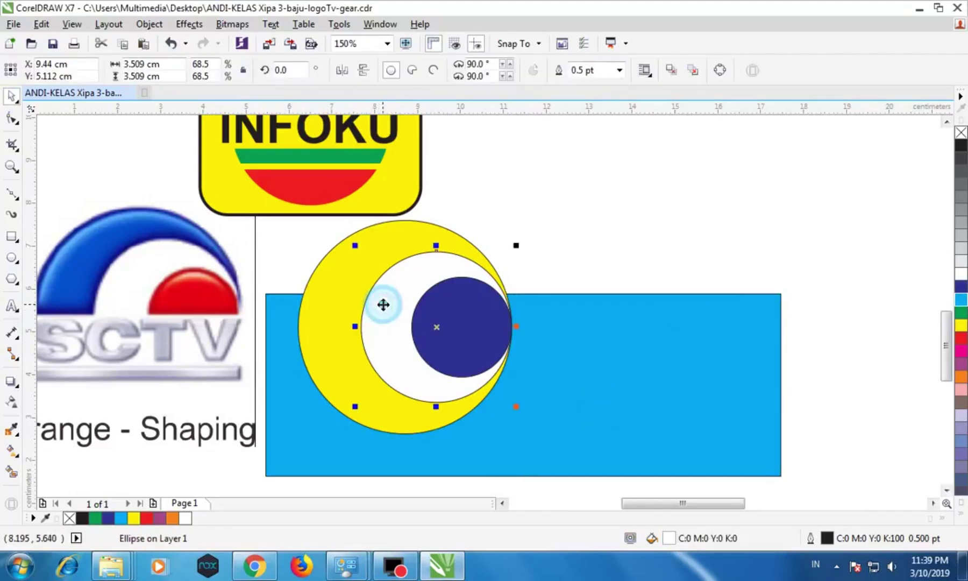
left_click(348, 265, "shift")
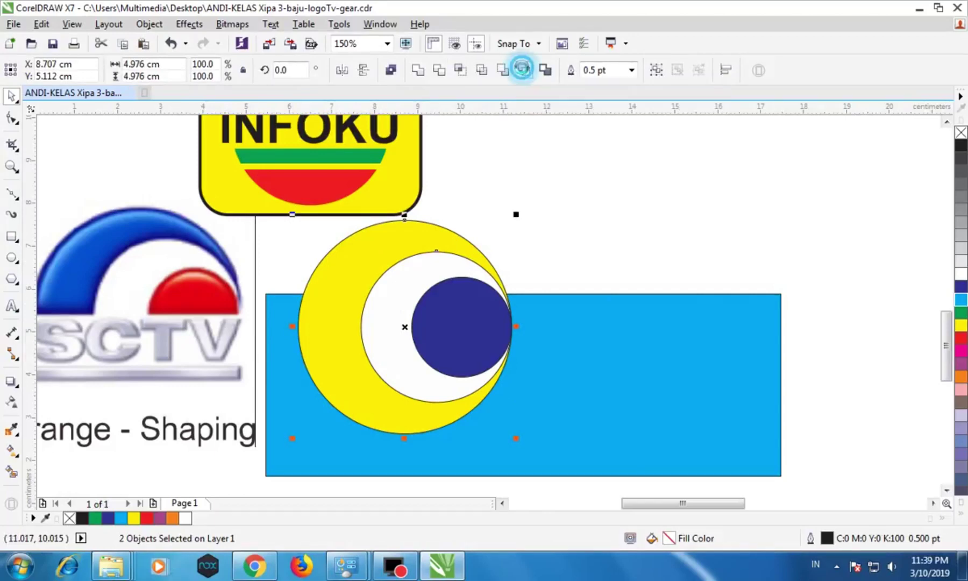
left_click(523, 70)
left_click(601, 155)
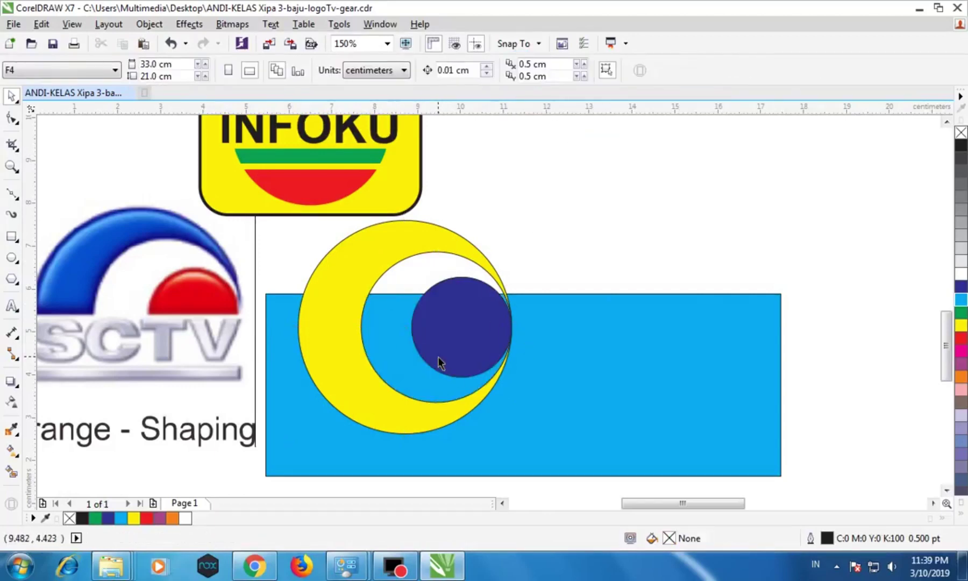
left_click(601, 315)
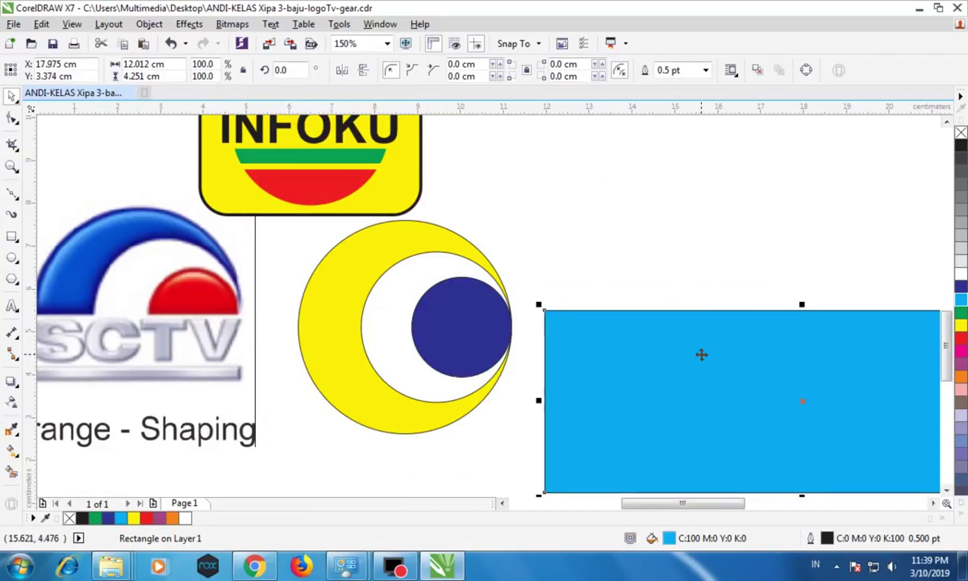
scroll(700, 355, "down", 3)
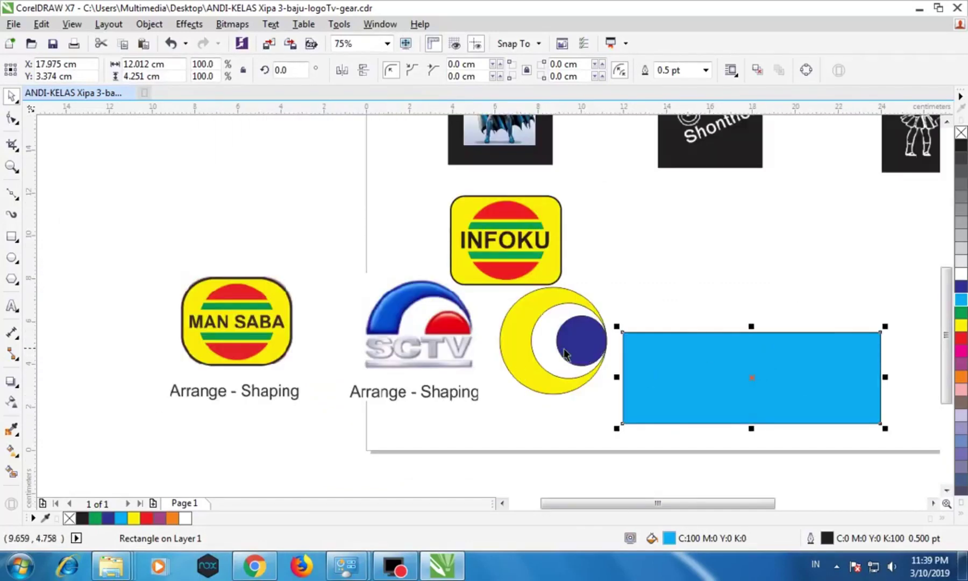
scroll(538, 349, "up", 3)
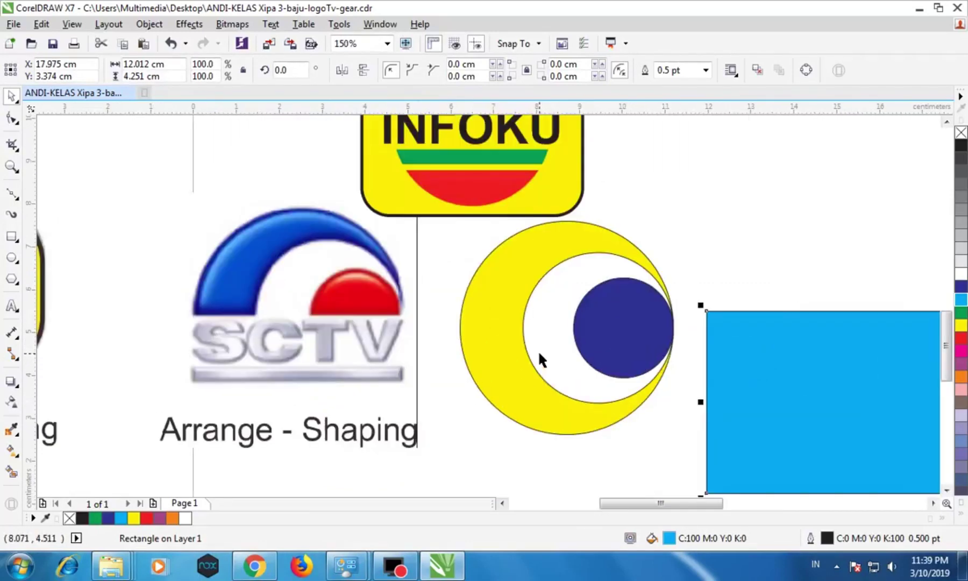
Group the yellow crescent with the small dark blue circle.
left_click(623, 319)
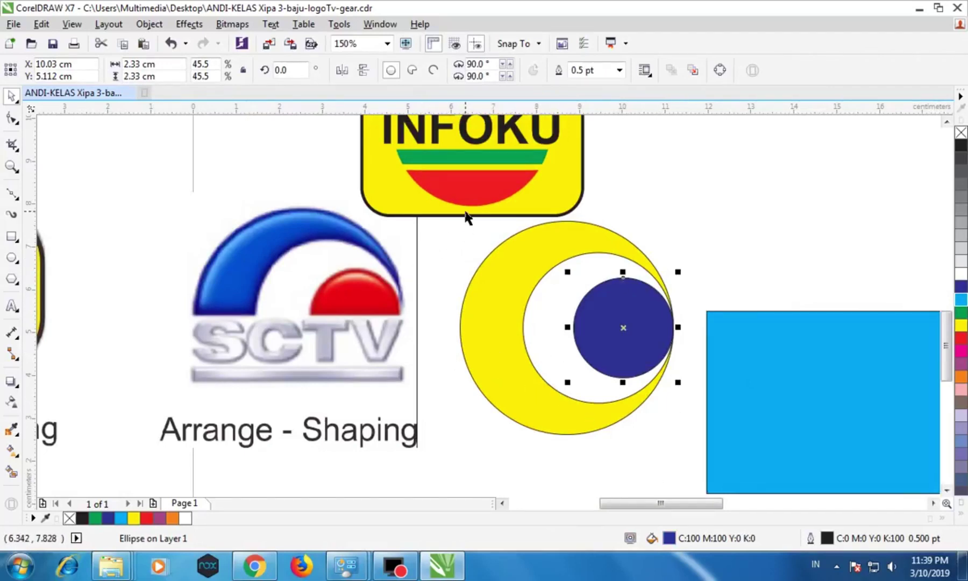
left_click_drag(458, 218, 763, 473)
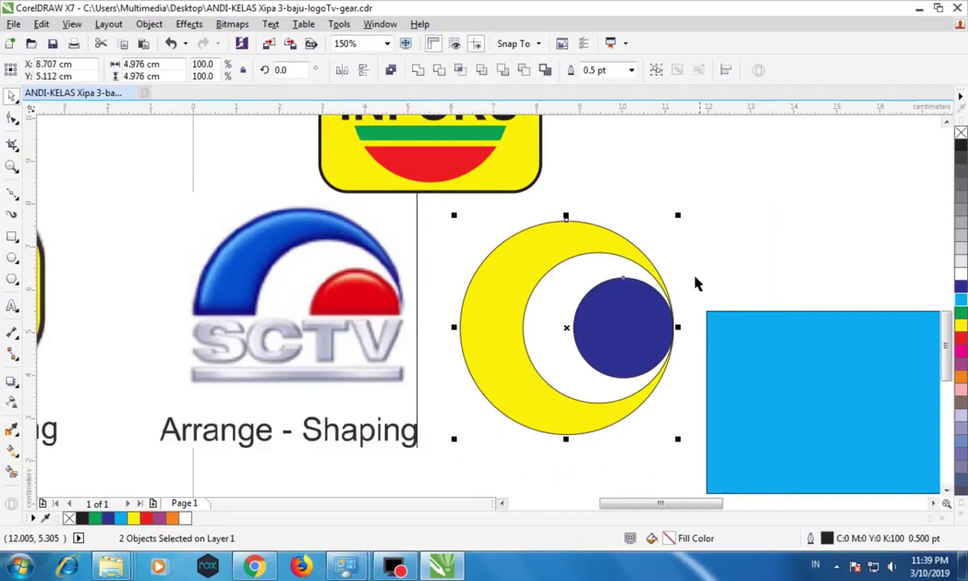
left_click(652, 72)
Move the cyan rectangle over the lower half of the grouped shapes, its upper edge on their midline, and bring it to the front.
left_click_drag(873, 367, 547, 461)
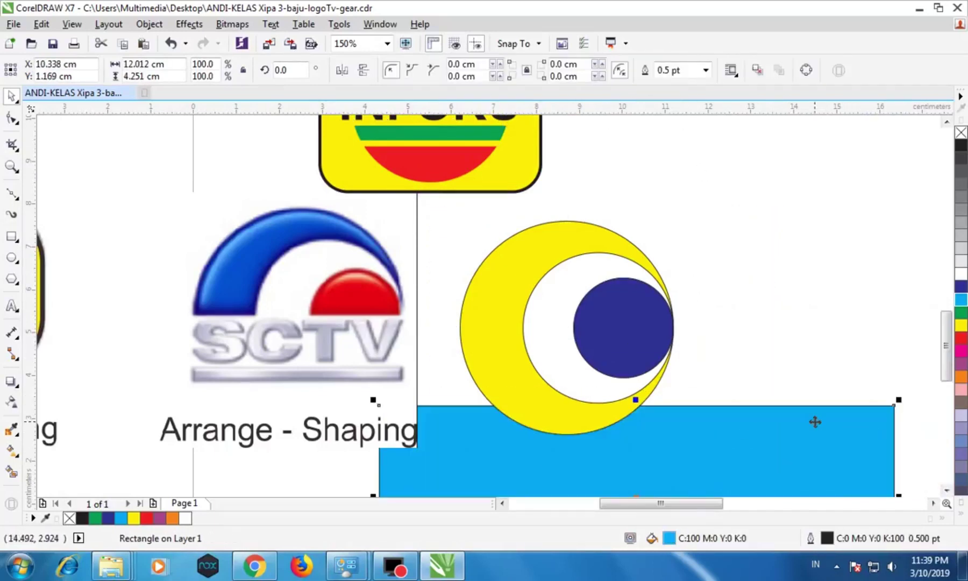
left_click_drag(666, 404, 672, 328)
left_click(739, 293)
left_click(722, 376)
right_click(723, 379)
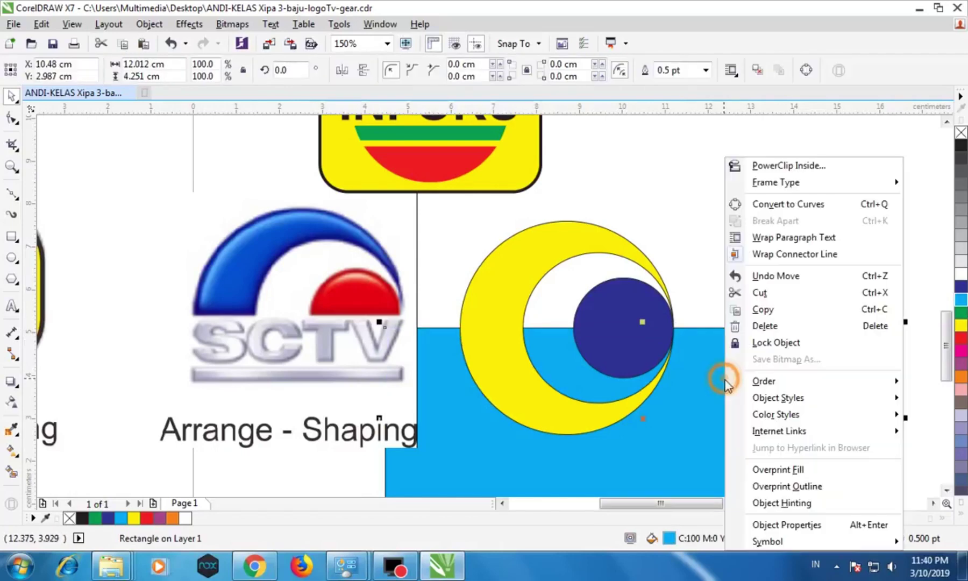
mouse_move(755, 387)
left_click(701, 383)
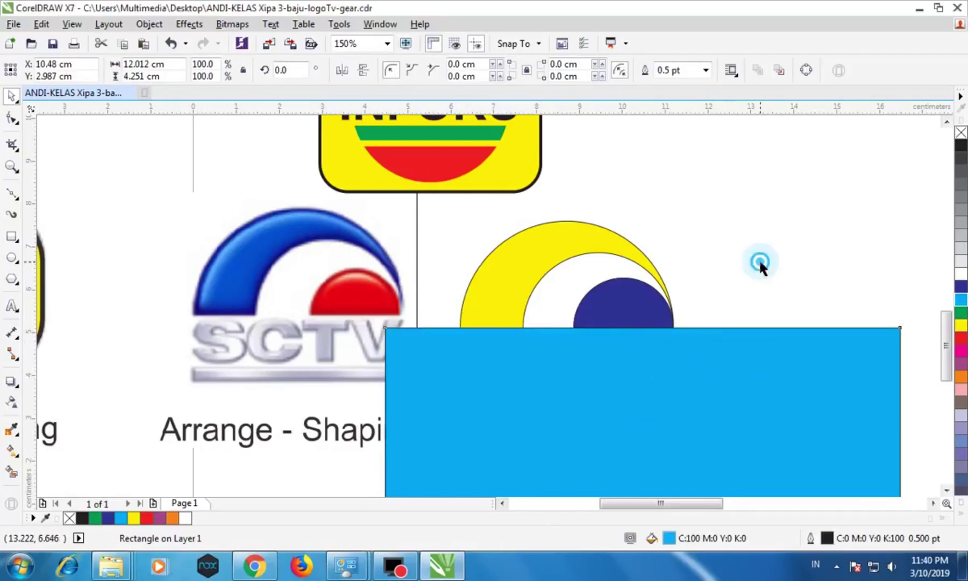
left_click(758, 260)
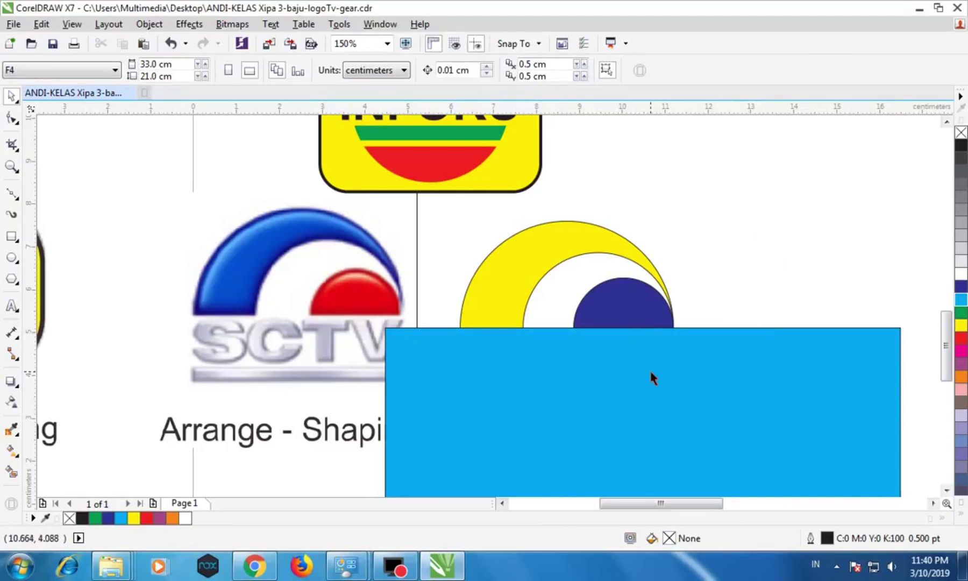
Cut away the lower half of the grouped shapes with the cyan rectangle using Back Minus Front, and ungroup the result.
left_click(563, 237)
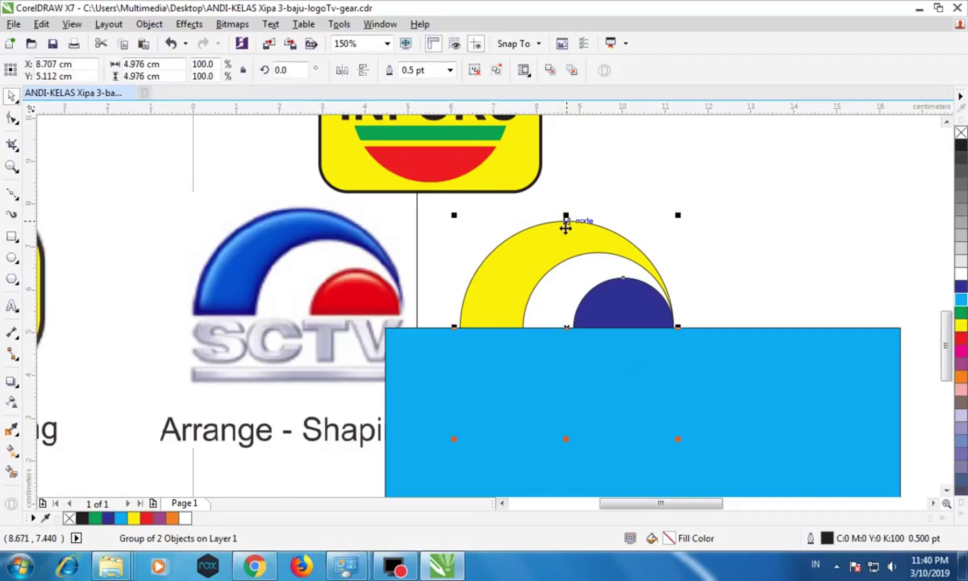
left_click(806, 361, "shift")
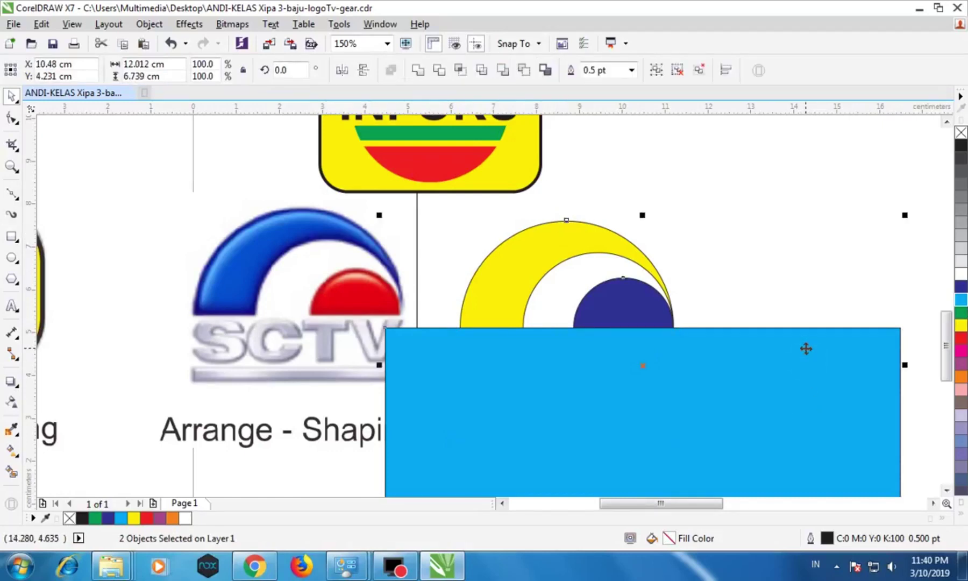
left_click(526, 69)
left_click(801, 249)
left_click(521, 264)
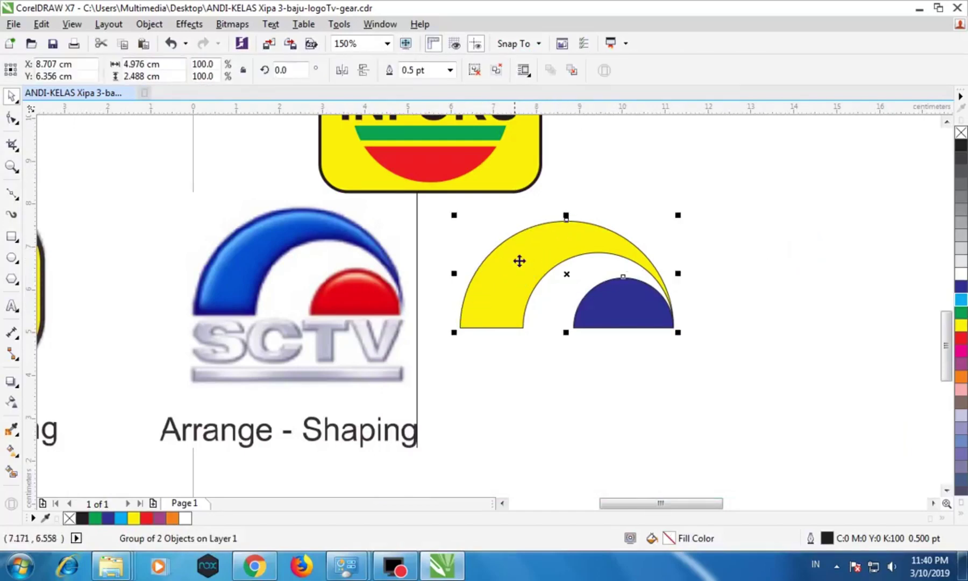
left_click(475, 71)
left_click(717, 218)
Fill the yellow arc dark blue and the small half circle red.
left_click(548, 240)
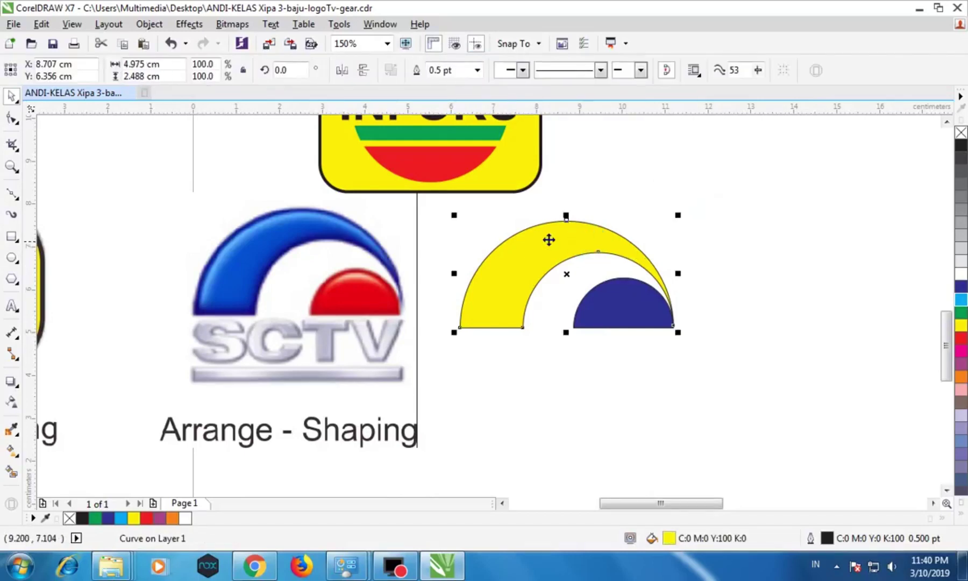
left_click(960, 286)
left_click(829, 259)
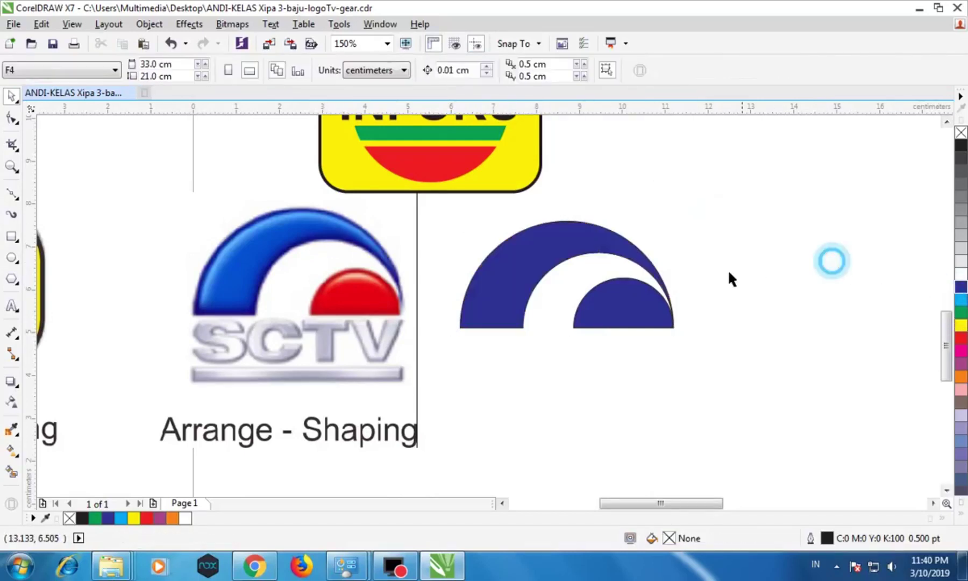
left_click(652, 302)
left_click(961, 339)
left_click(784, 288)
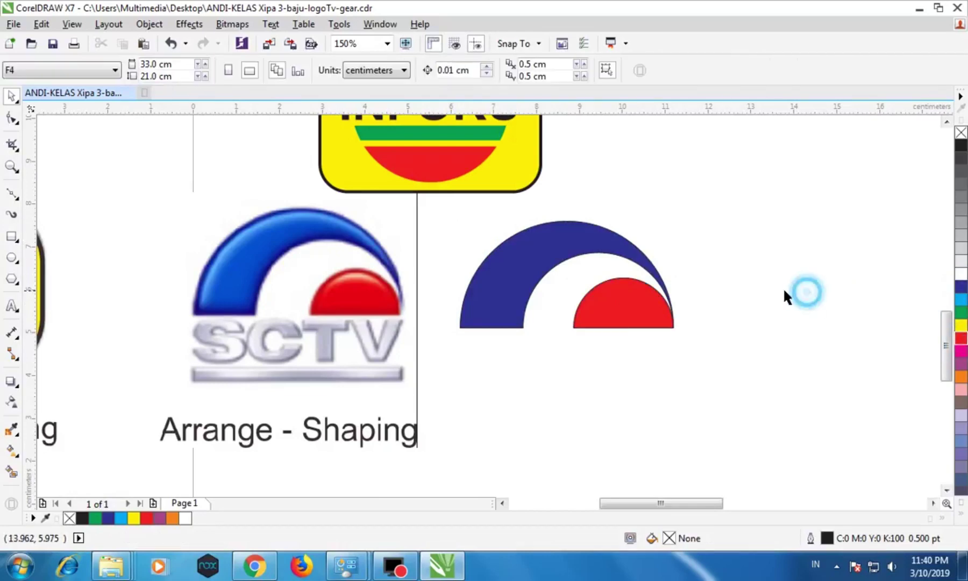
Move the SCTV reference image further from the drawing and remove the outlines from the red half circle and the blue arc.
left_click_drag(424, 209, 363, 213)
scroll(575, 291, "up", 2)
left_click(672, 313)
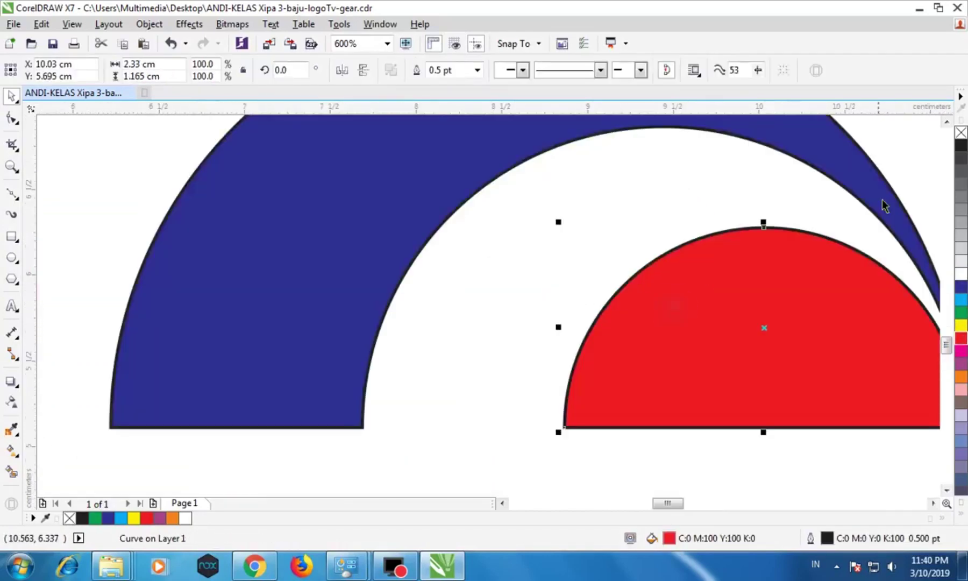
right_click(959, 131)
left_click(327, 224)
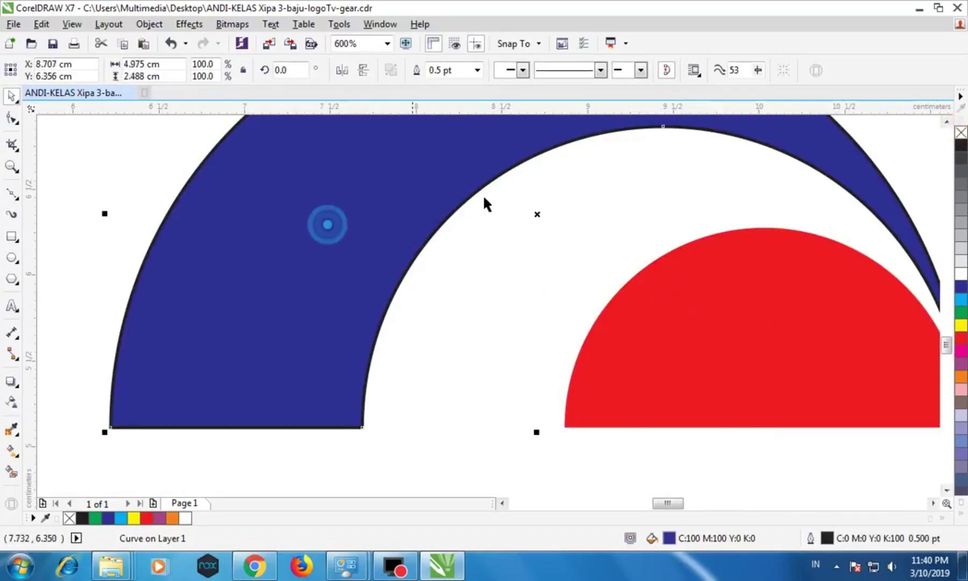
right_click(960, 133)
scroll(674, 314, "down", 2)
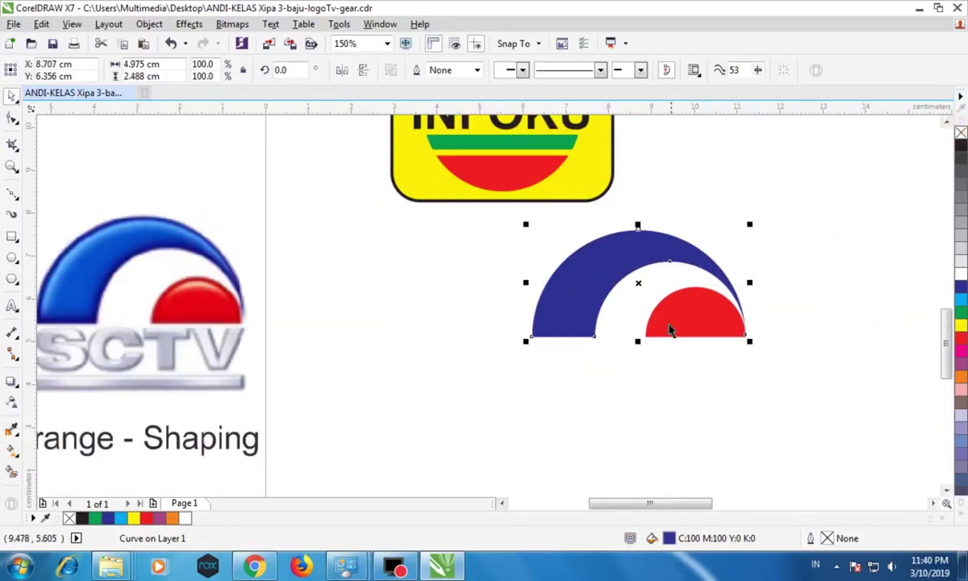
Add the text "CCTV" beside the drawn shapes and make it bold.
left_click(12, 308)
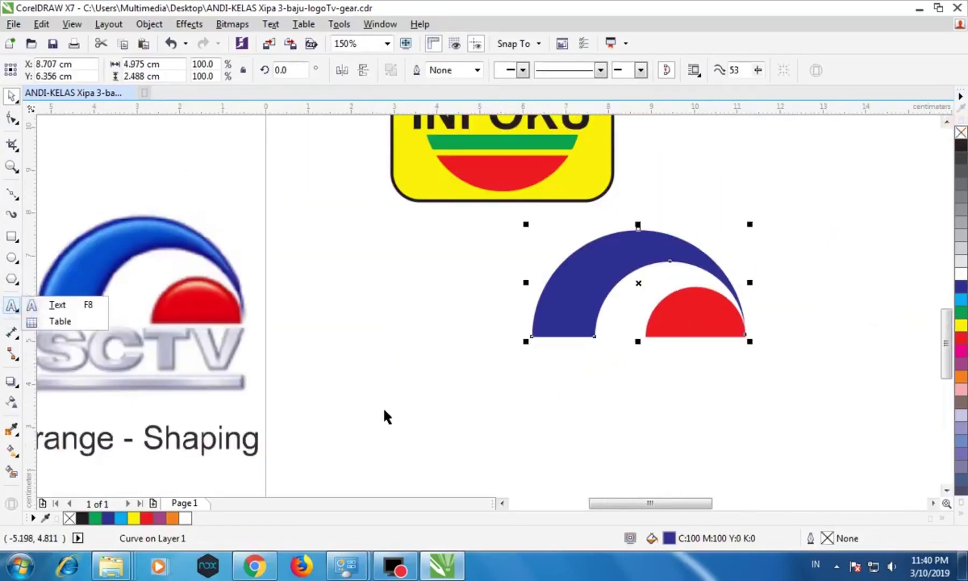
left_click(13, 308)
left_click(358, 373)
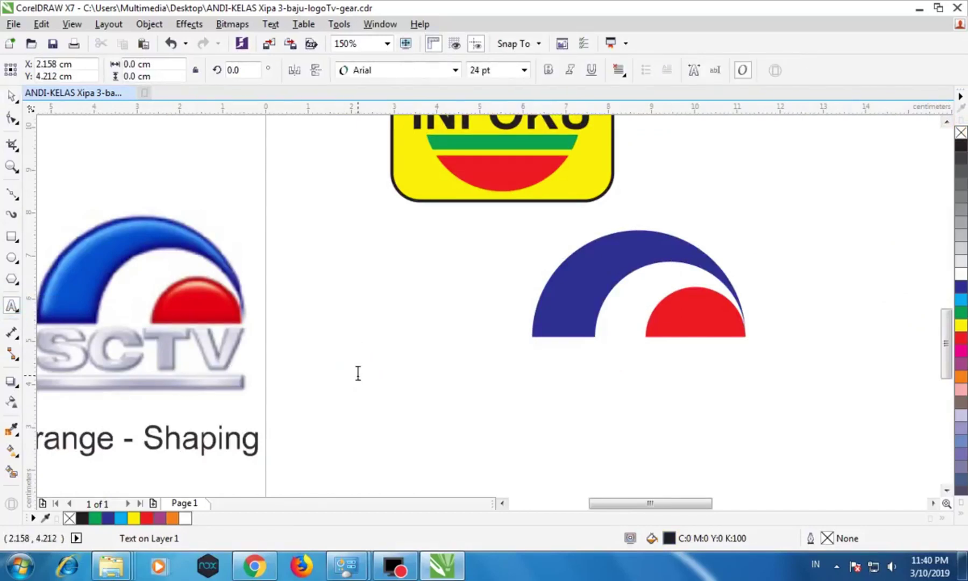
type("CCTV")
left_click(11, 96)
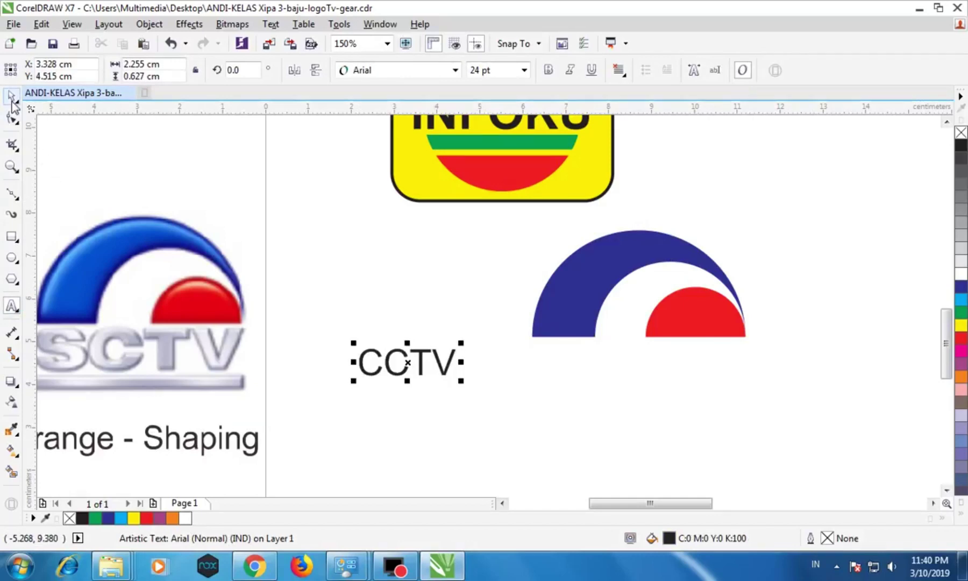
left_click(549, 70)
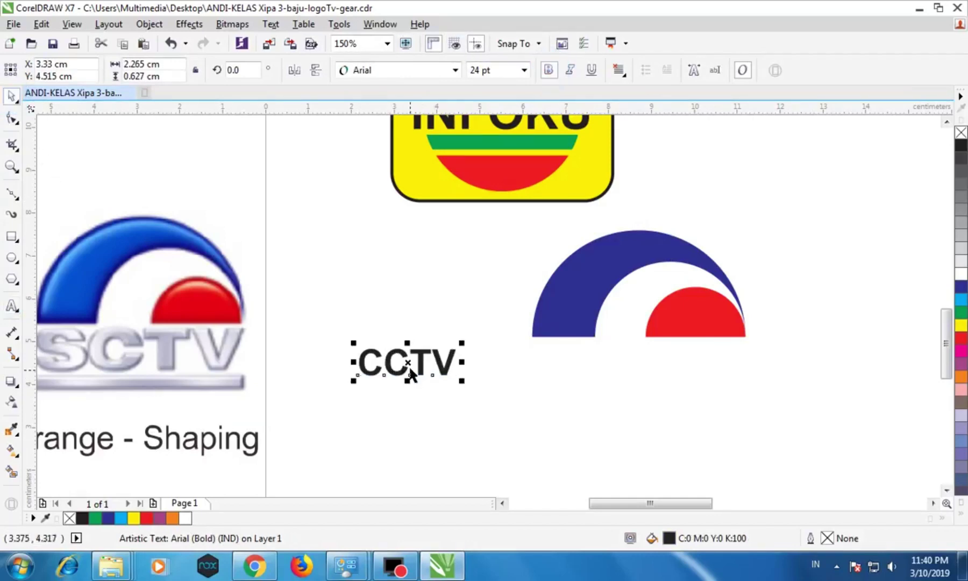
Place the CCTV text under the arc, enlarge it to about 32 pt, widen its letter spacing to about 4.89 cm overall and fill it red.
left_click_drag(411, 369, 580, 358)
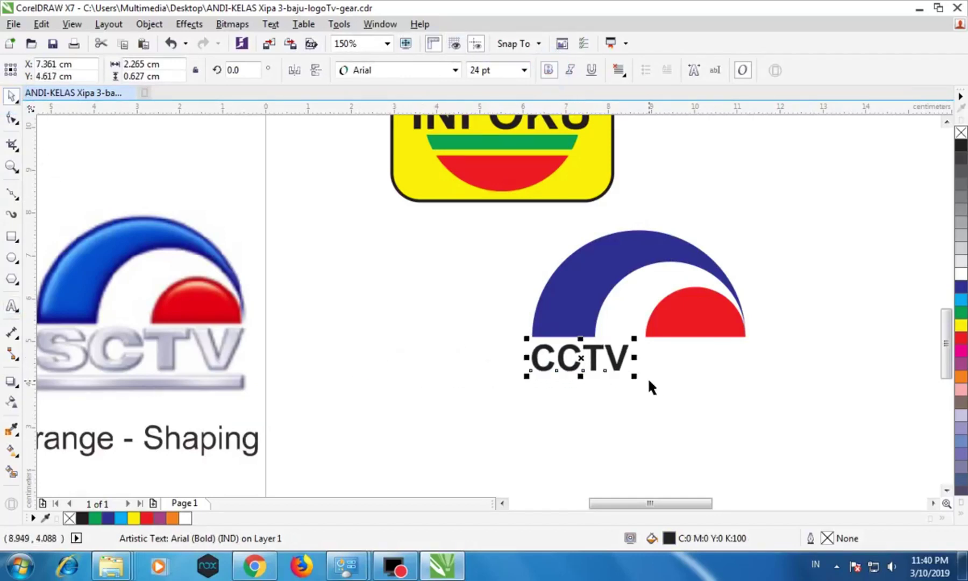
left_click_drag(634, 379, 741, 387)
left_click(12, 118)
left_click(12, 95)
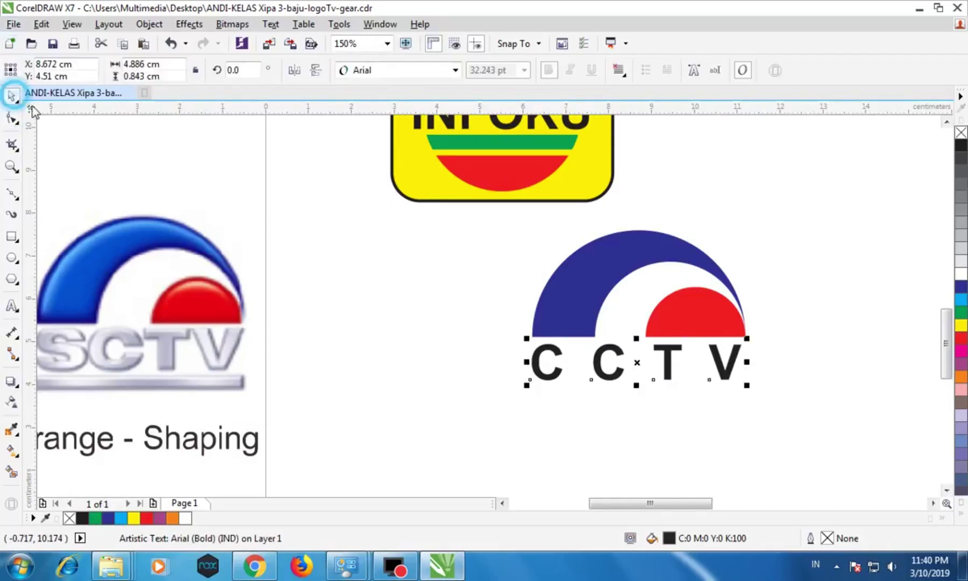
left_click(960, 338)
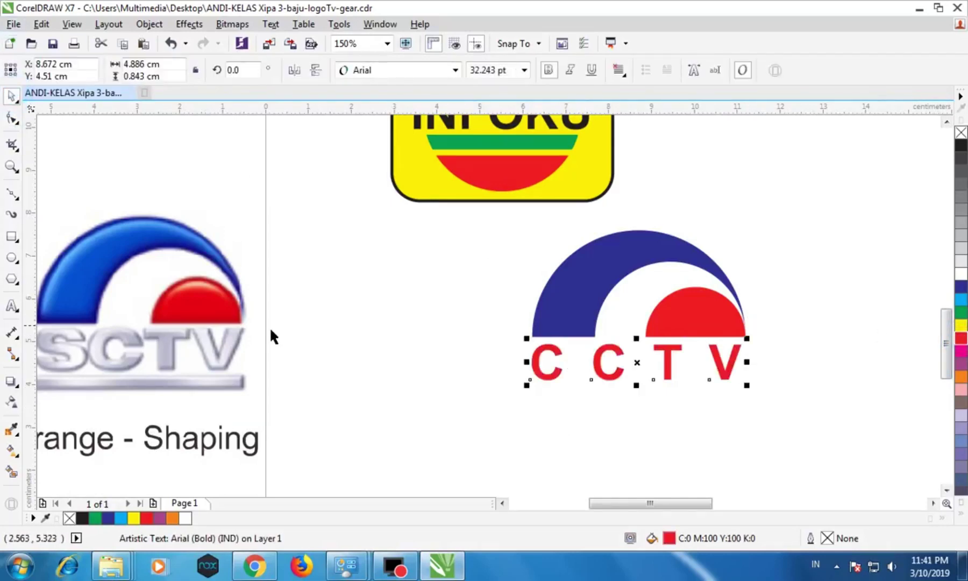
Draw a thin bar about 5.02 by 0.2 cm, place it beneath the CCTV text, fill it red and remove its outline.
left_click(15, 239)
left_click_drag(531, 337, 747, 344)
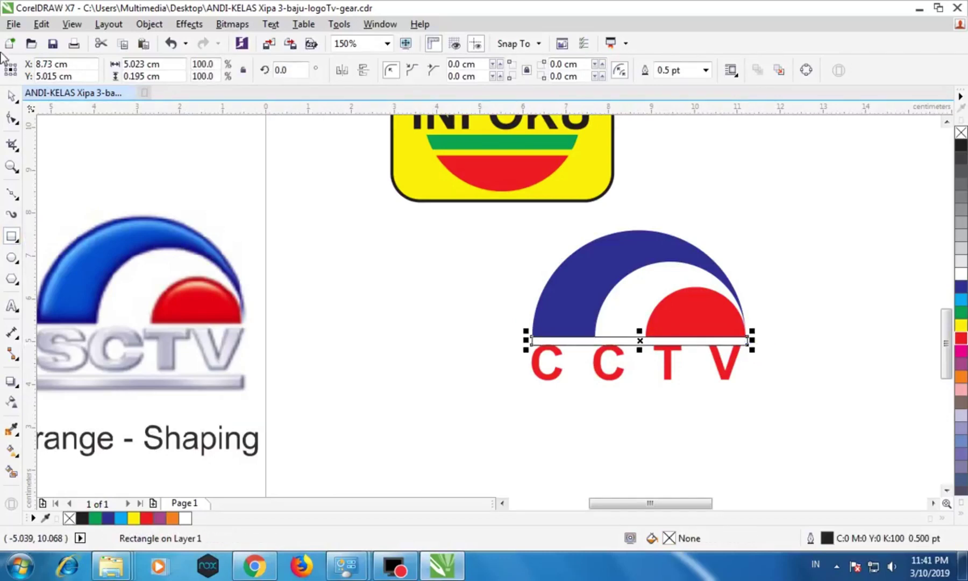
left_click(9, 98)
left_click_drag(654, 343, 640, 392)
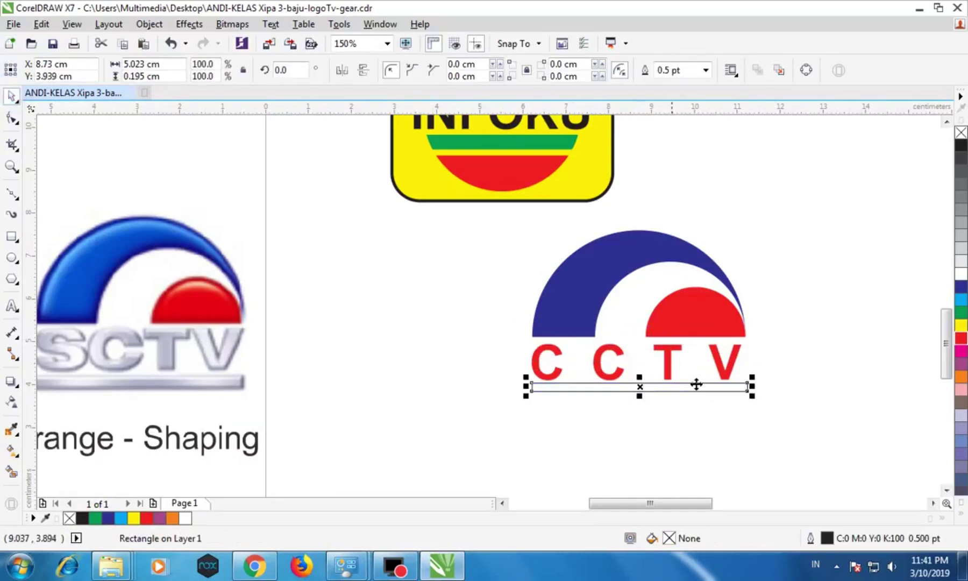
left_click(961, 339)
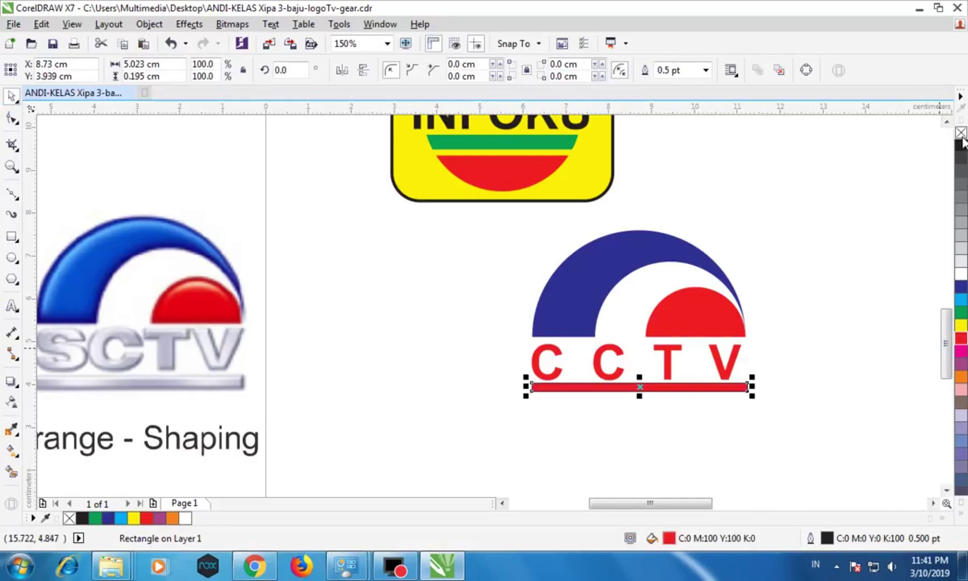
left_click(834, 221)
Shift the red bar slightly further down to leave a wider gap below the CCTV text.
scroll(621, 392, "up", 1)
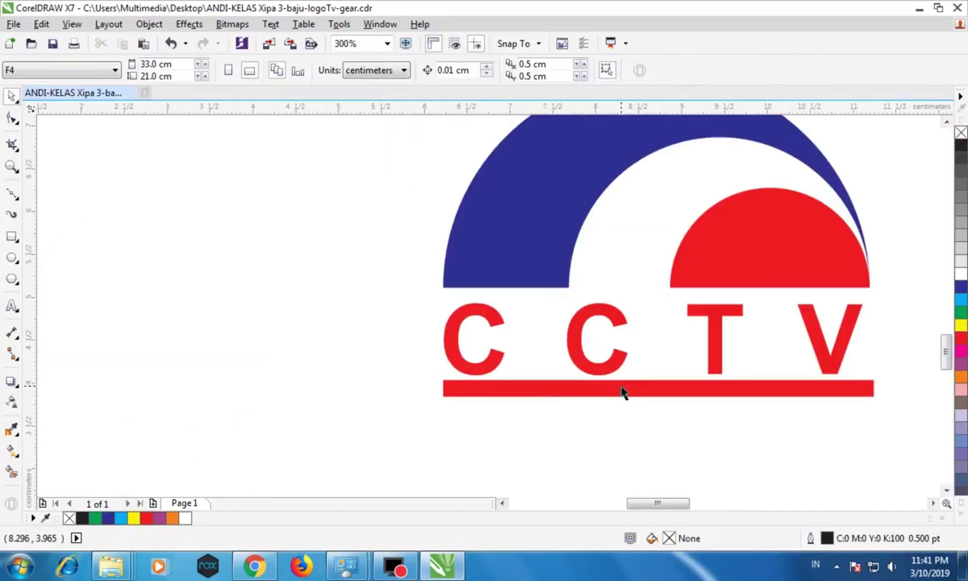
left_click(621, 391)
scroll(626, 387, "up", 1)
left_click_drag(629, 387, 629, 395)
scroll(626, 395, "down", 2)
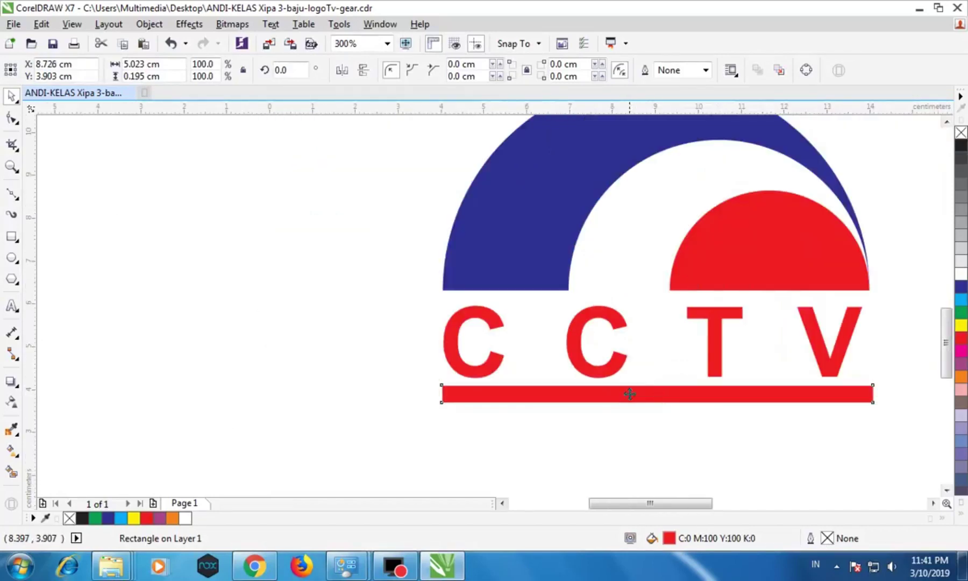
left_click(480, 236)
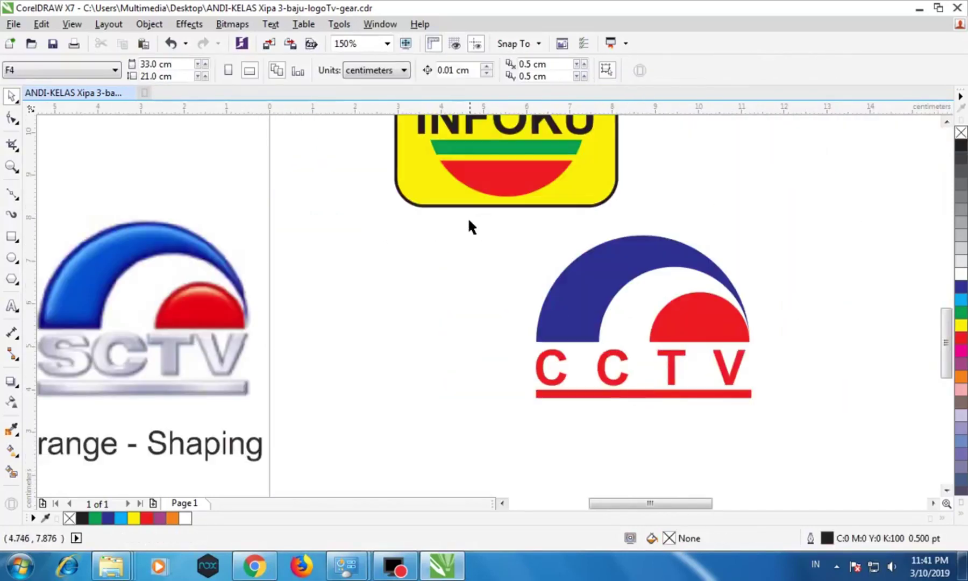
Group the four CCTV logo objects, move the group beside the INFOKU logo under the shirts, and save the drawing.
left_click_drag(468, 219, 848, 460)
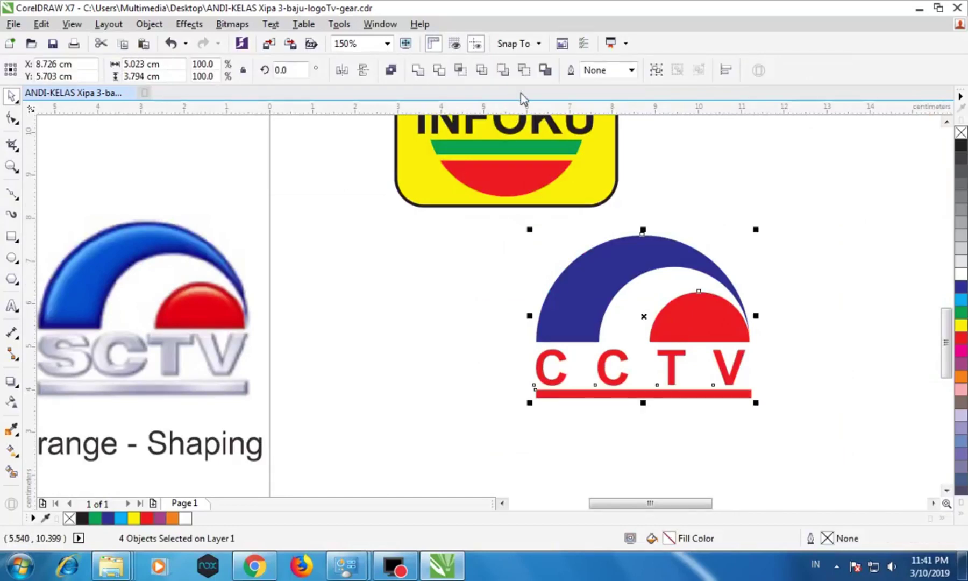
left_click(656, 70)
scroll(732, 232, "down", 2)
left_click_drag(713, 252, 752, 202)
left_click(56, 43)
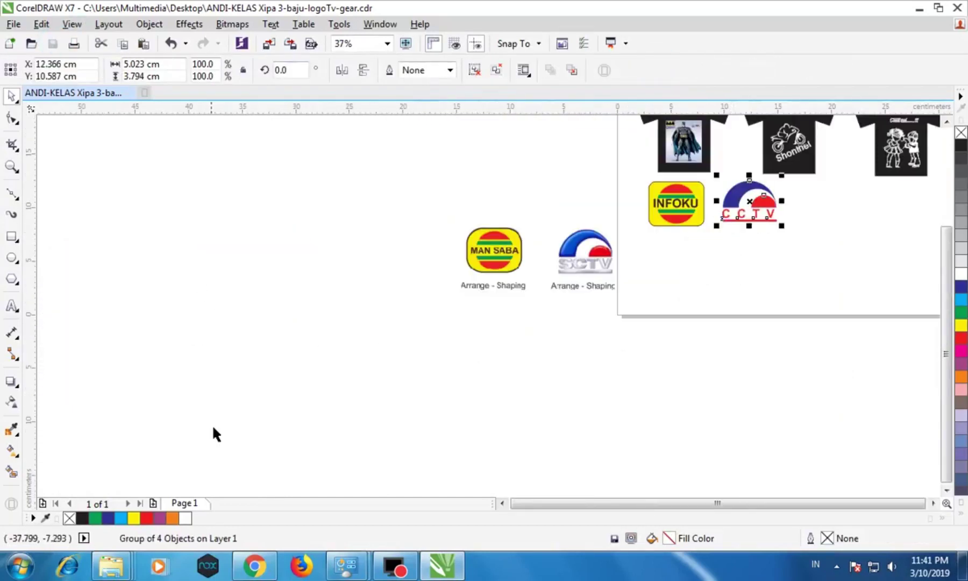
Delete the reference image containing the MAN SABA and SCTV logos.
left_click(252, 570)
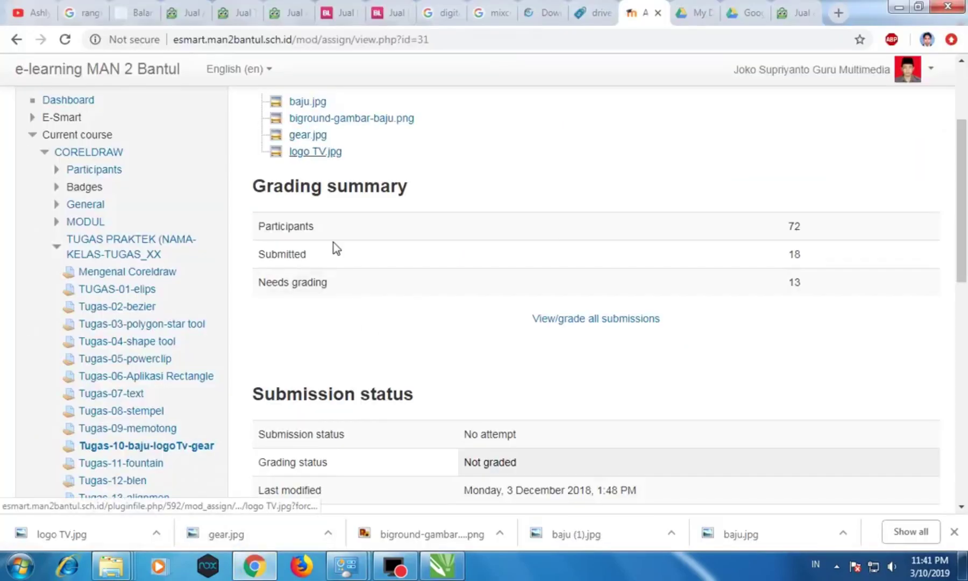
left_click(444, 570)
left_click(562, 258)
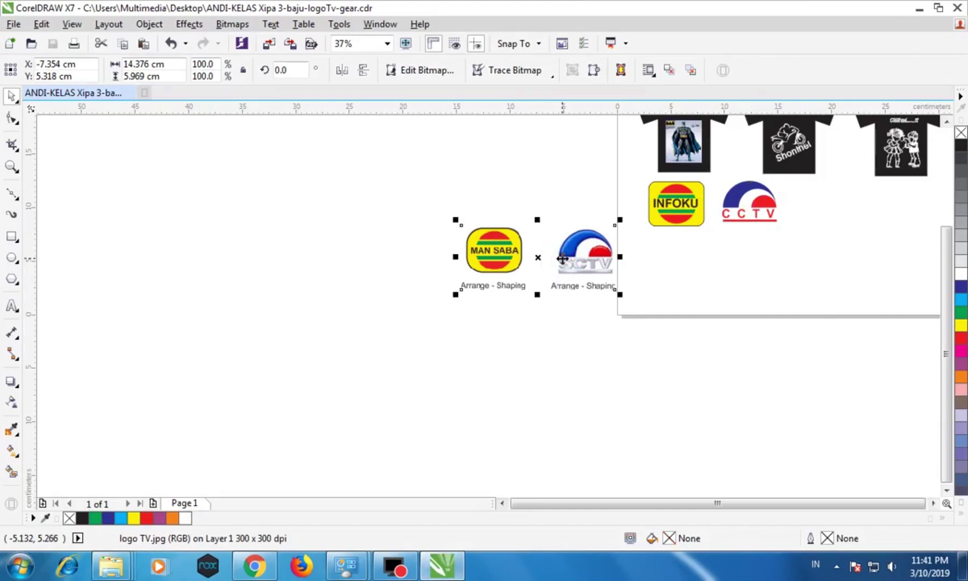
key("Delete")
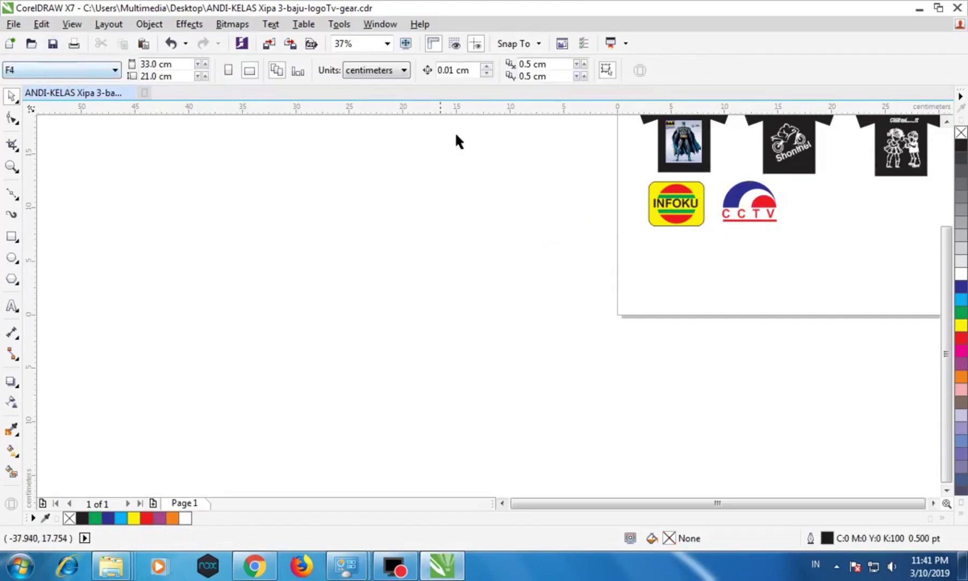
left_click(14, 24)
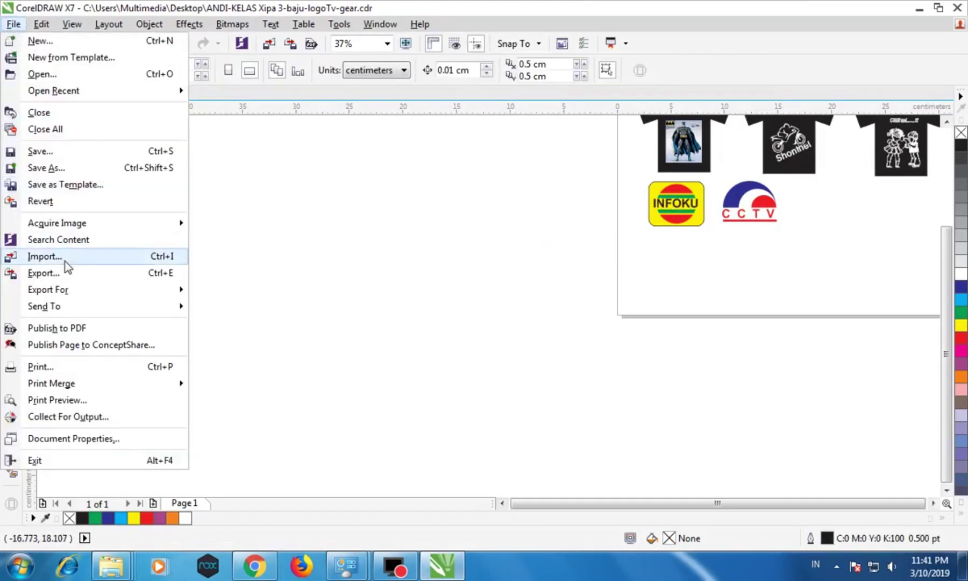
left_click(46, 256)
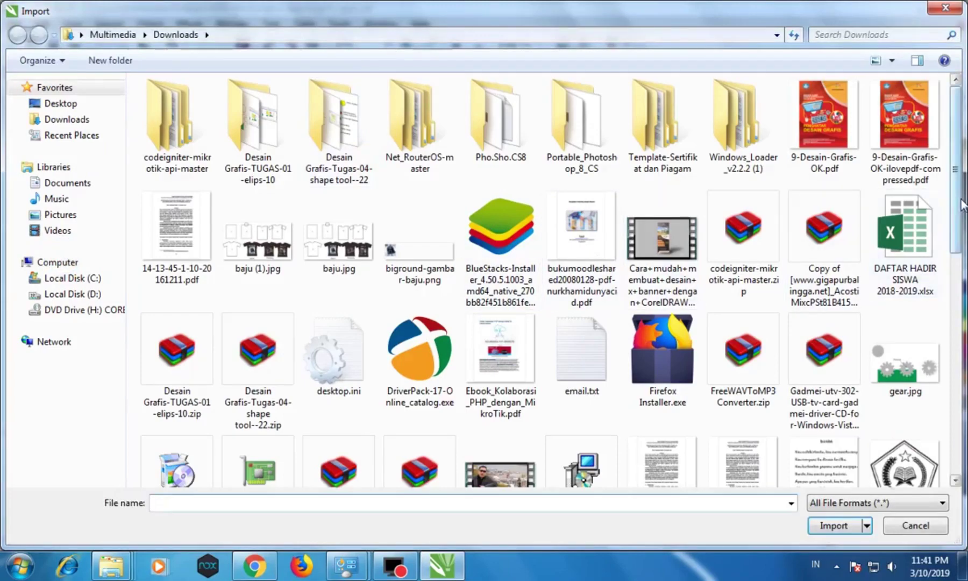
left_click_drag(961, 204, 645, 242)
left_click(319, 145)
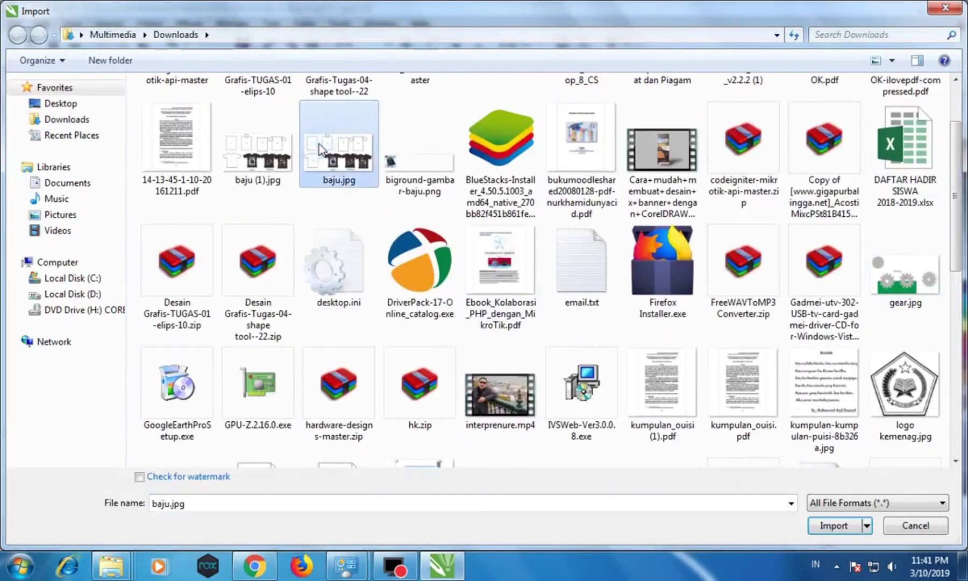
key("g")
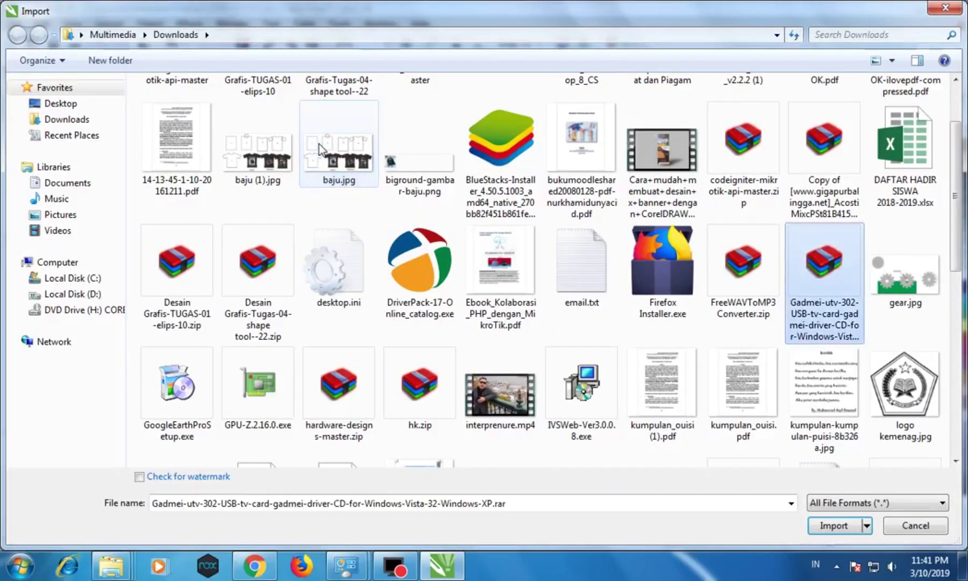
left_click(600, 177)
scroll(543, 220, "up", 2)
left_click(174, 230)
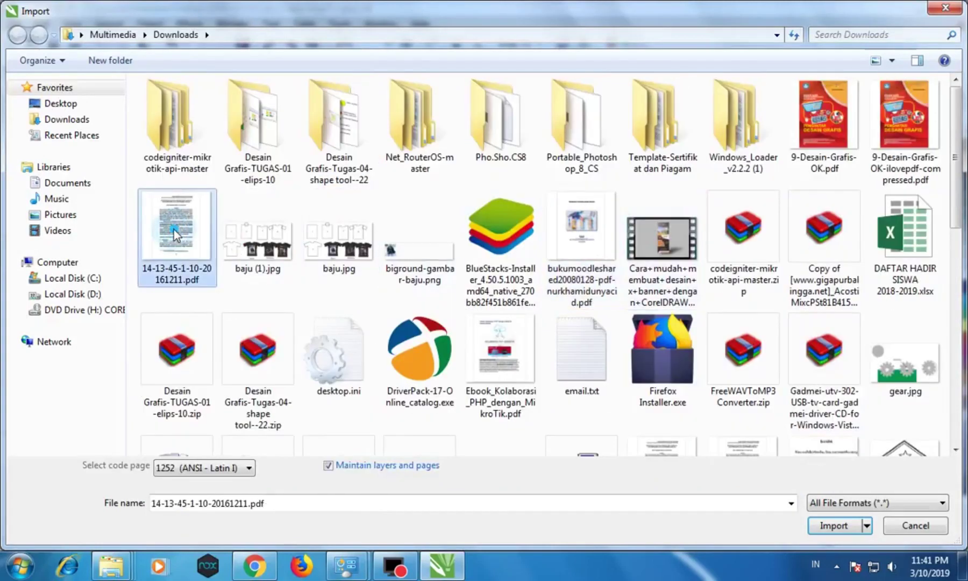
key("g")
scroll(463, 386, "down", 3)
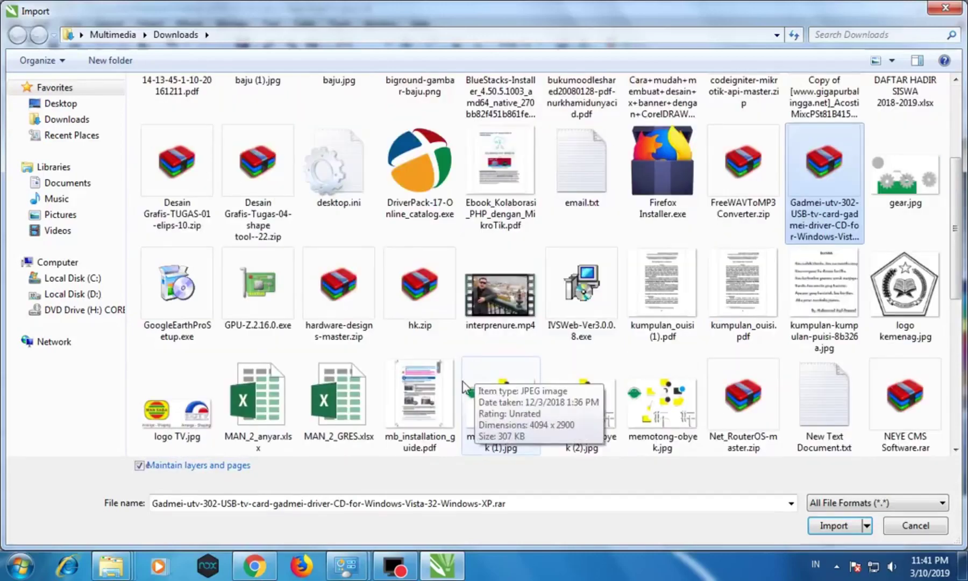
left_click(954, 9)
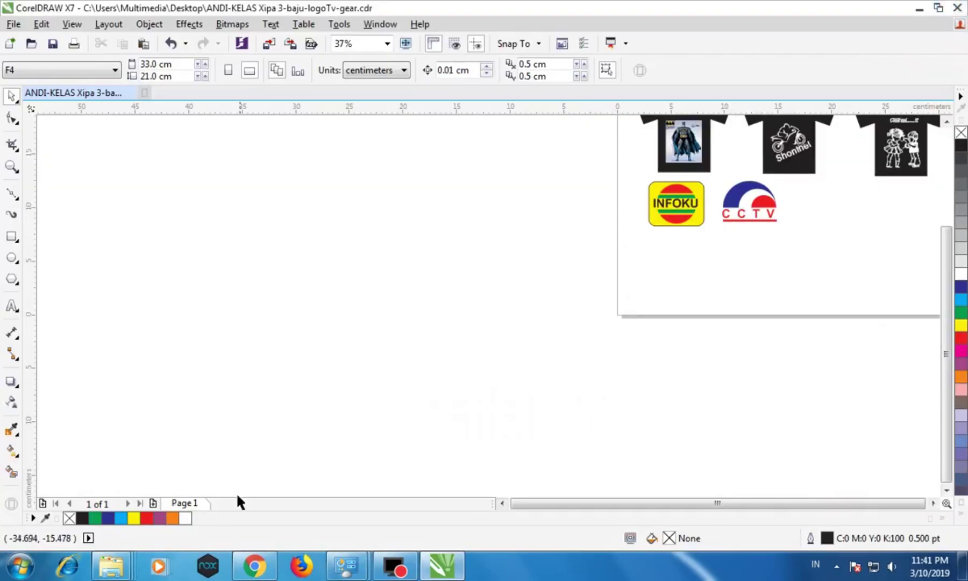
Switch to Chrome, show the downloaded gear.jpg in its folder, and return to CorelDRAW to import it.
left_click(254, 565)
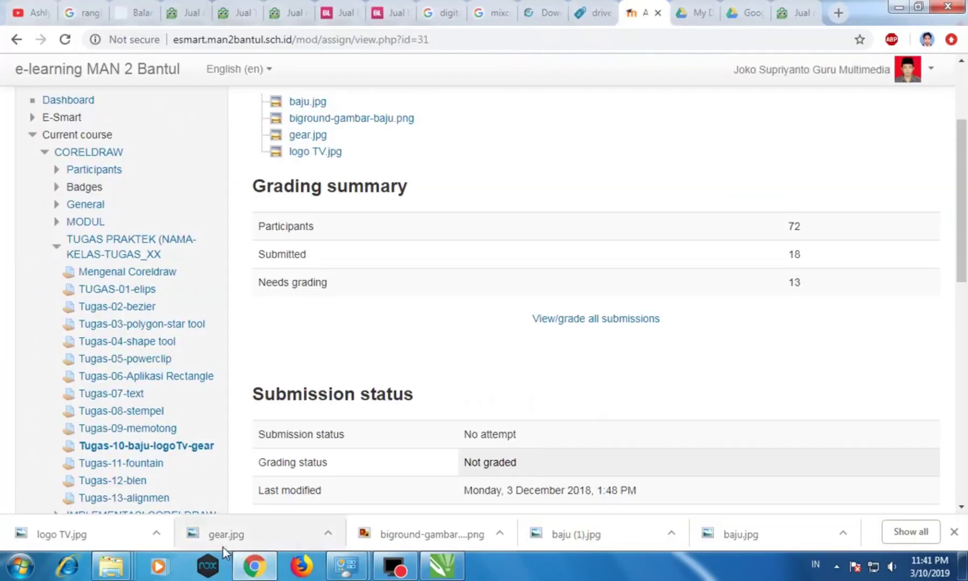
left_click(327, 533)
left_click(357, 481)
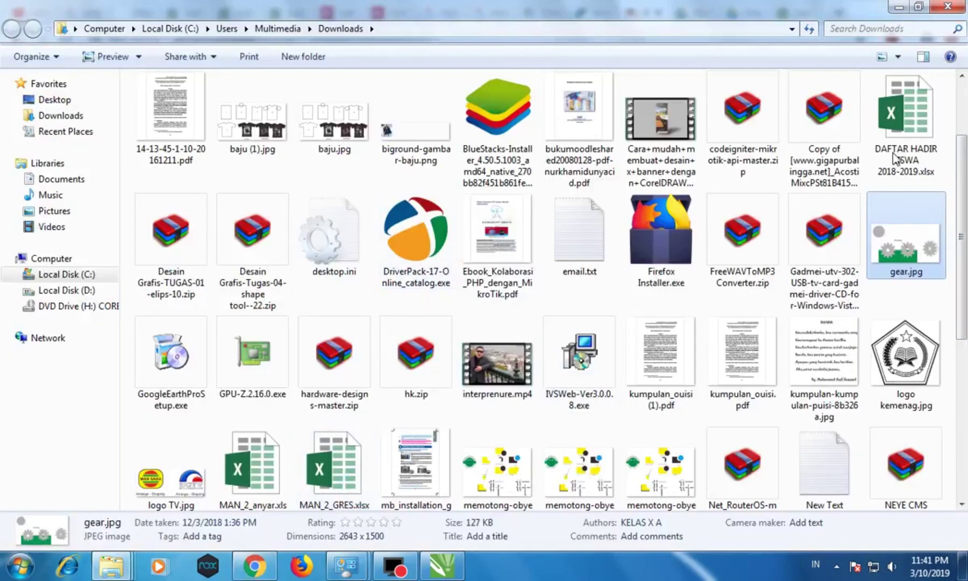
left_click(442, 565)
left_click(14, 23)
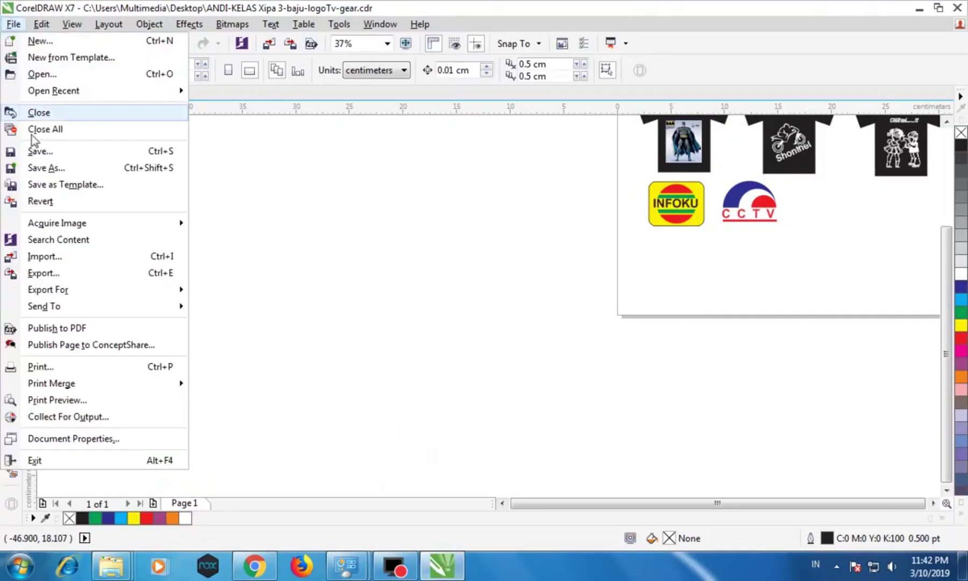